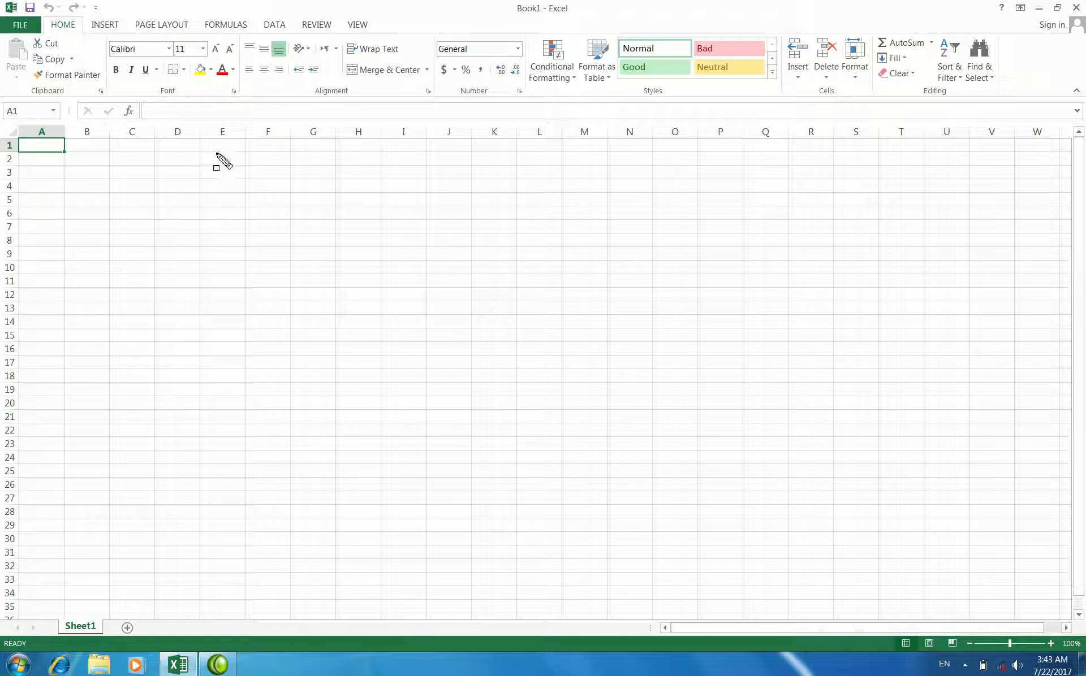
- Browse the Conditional Formatting rule menus without applying any rule
left_click_drag(126, 68, 433, 93)
mouse_move(438, 42)
left_mouse_down()
mouse_move(495, 89)
mouse_move(528, 93)
left_mouse_up()
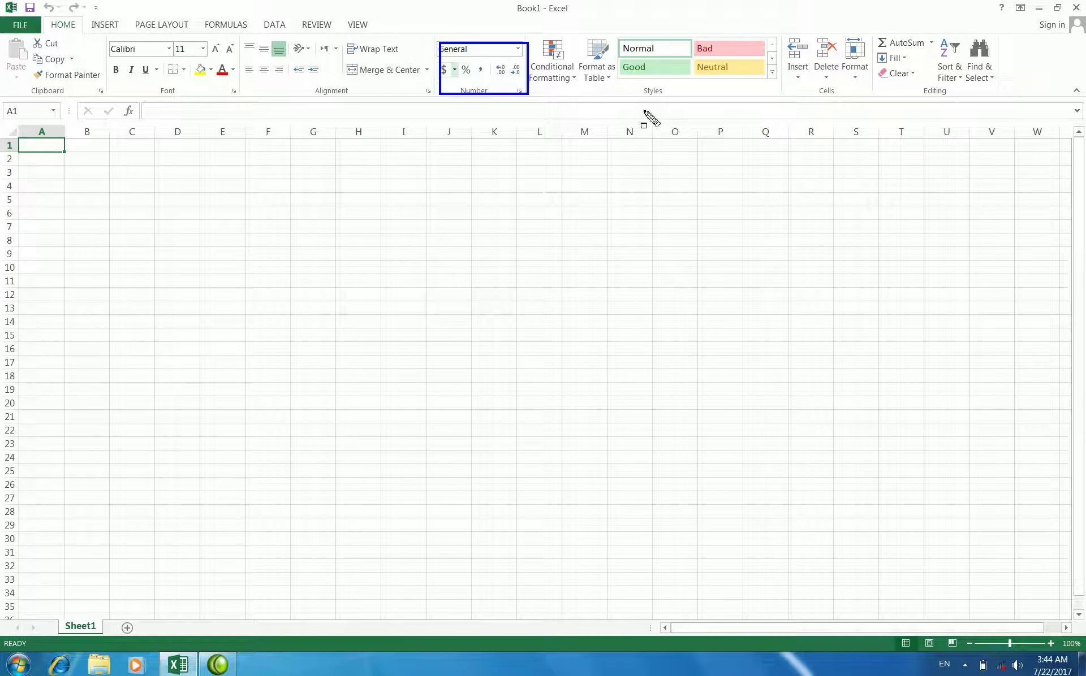
left_click_drag(526, 42, 791, 93)
left_click_drag(531, 39, 584, 93)
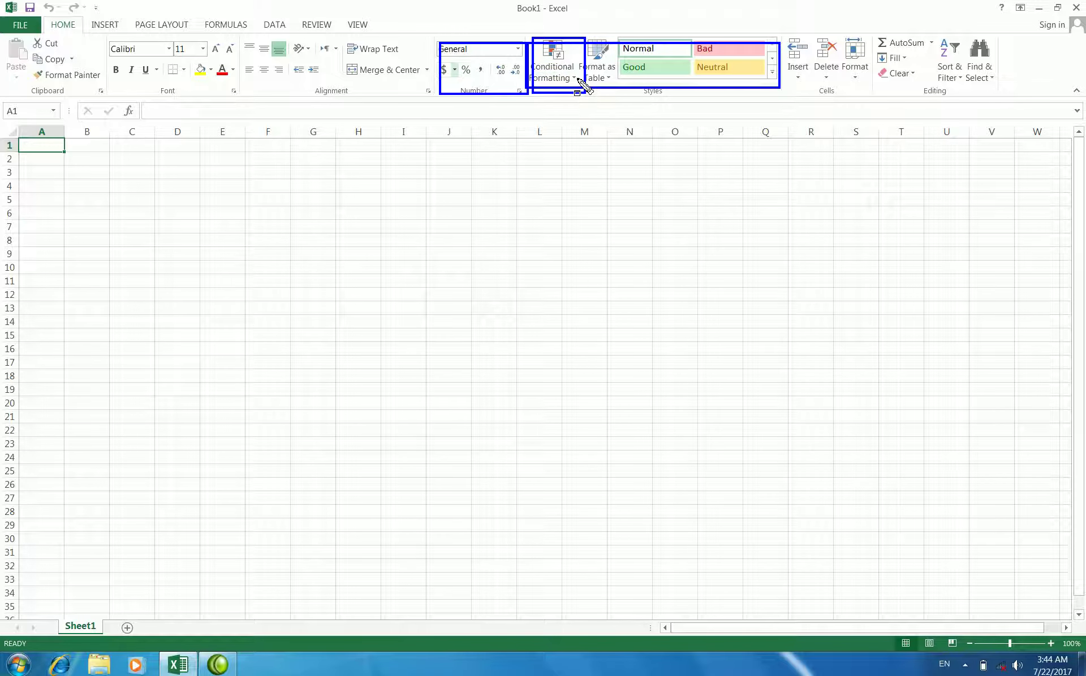
key("Escape")
left_click(575, 79)
mouse_move(598, 99)
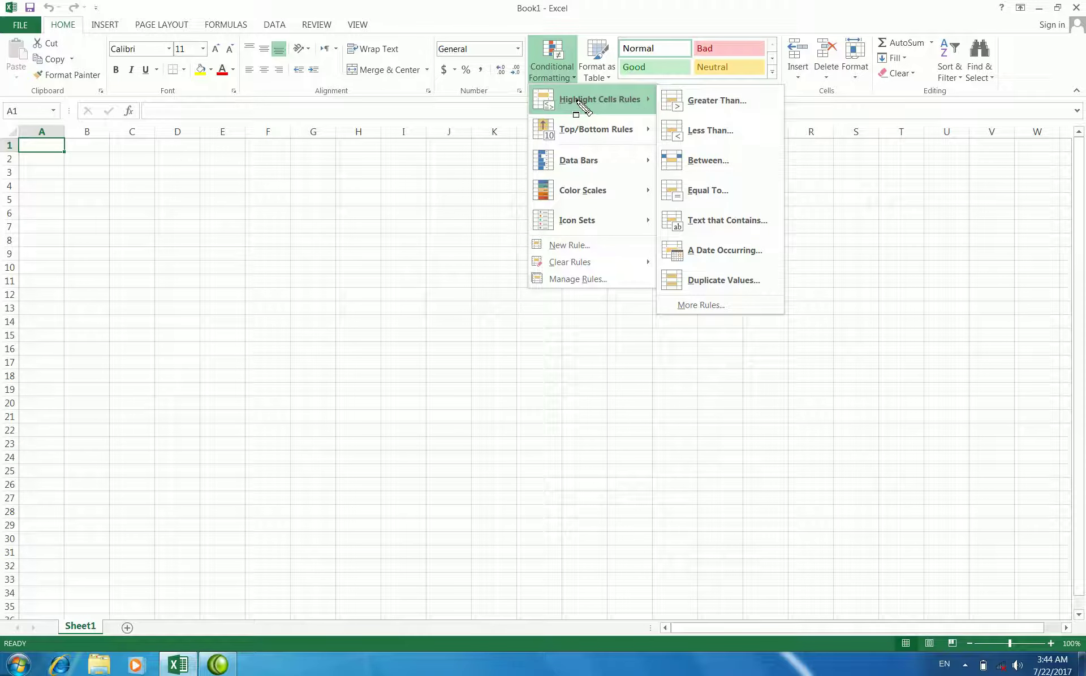
left_click_drag(551, 94, 709, 108)
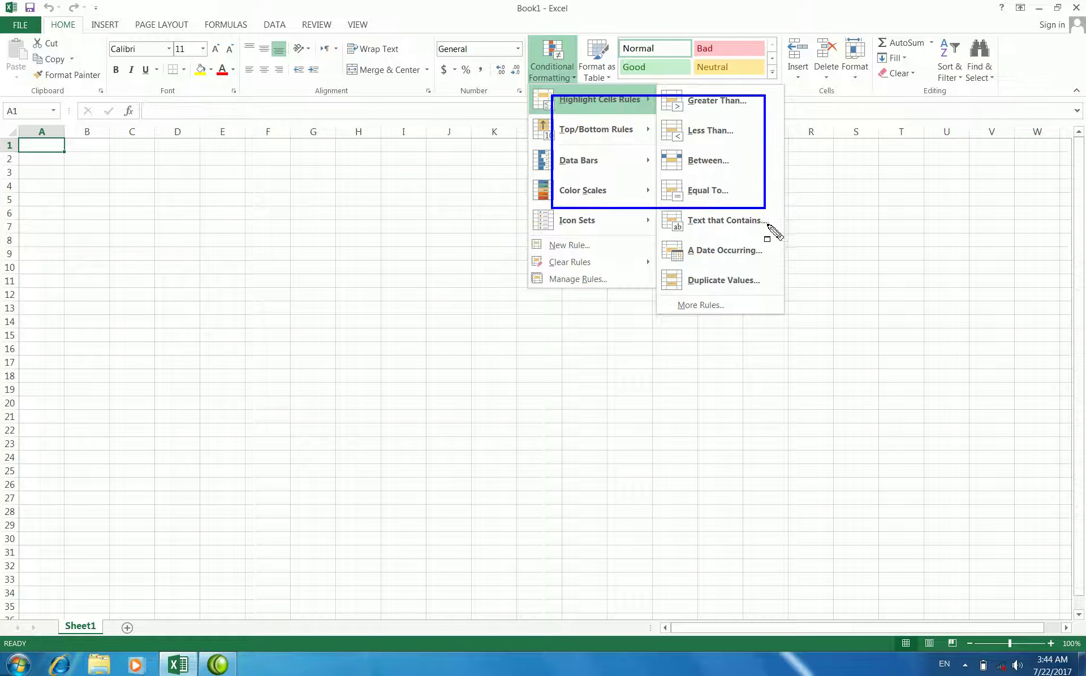
left_click_drag(714, 109, 756, 271)
key("Escape")
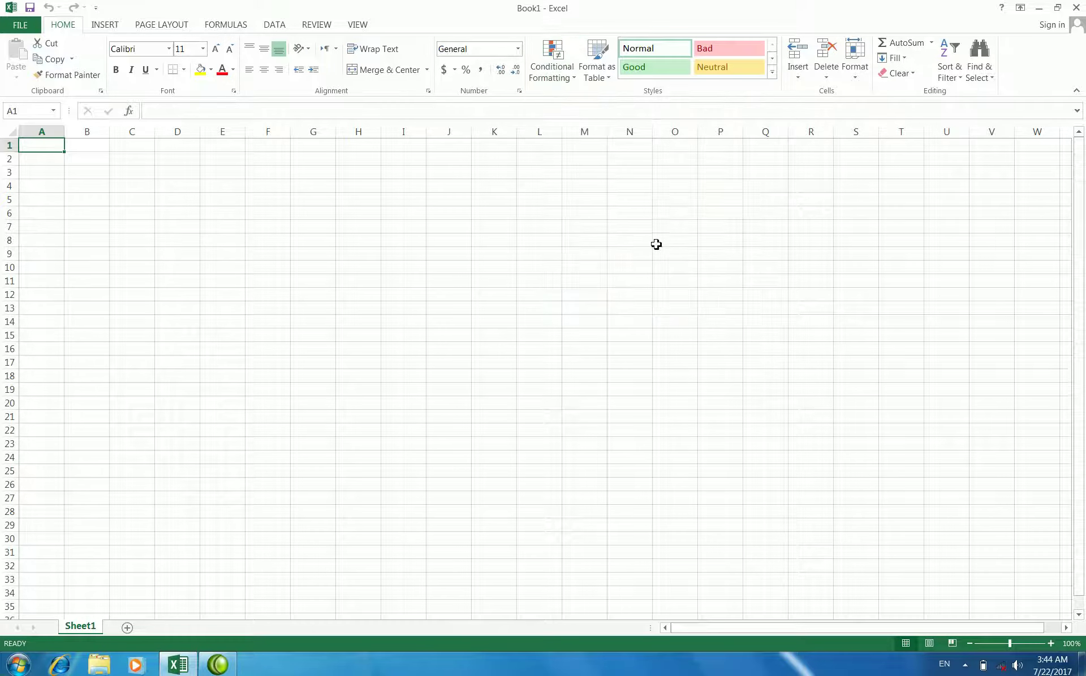
- Check cells in columns J and K, then settle on H4 as the first header cell
left_click(514, 199)
left_click(451, 243)
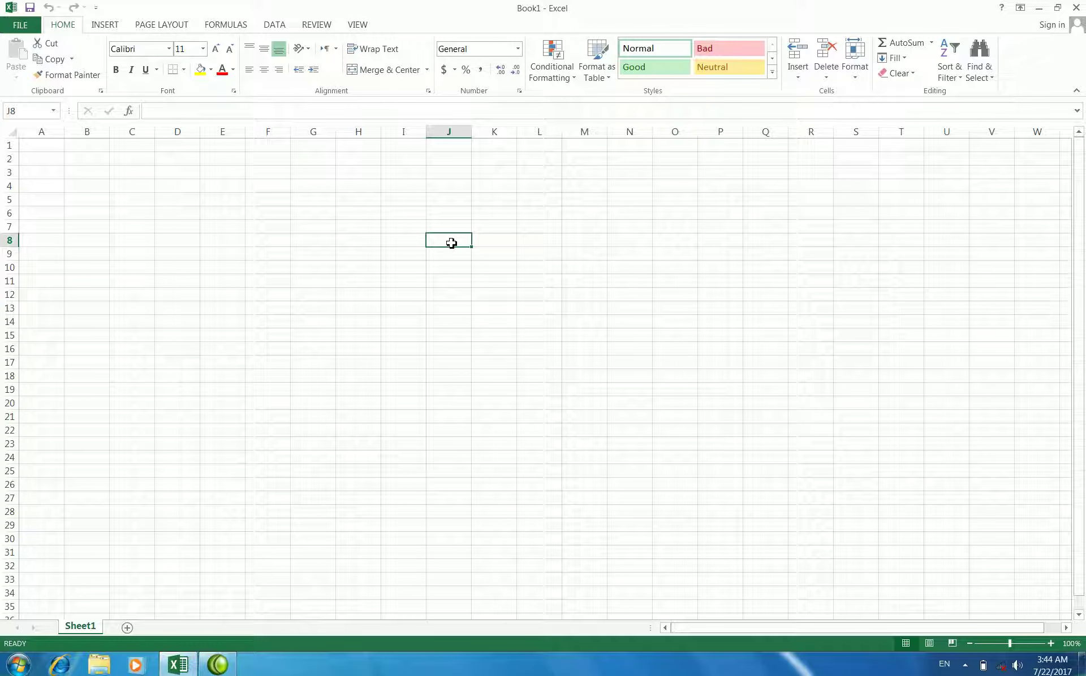
left_click(449, 226)
left_click(478, 214)
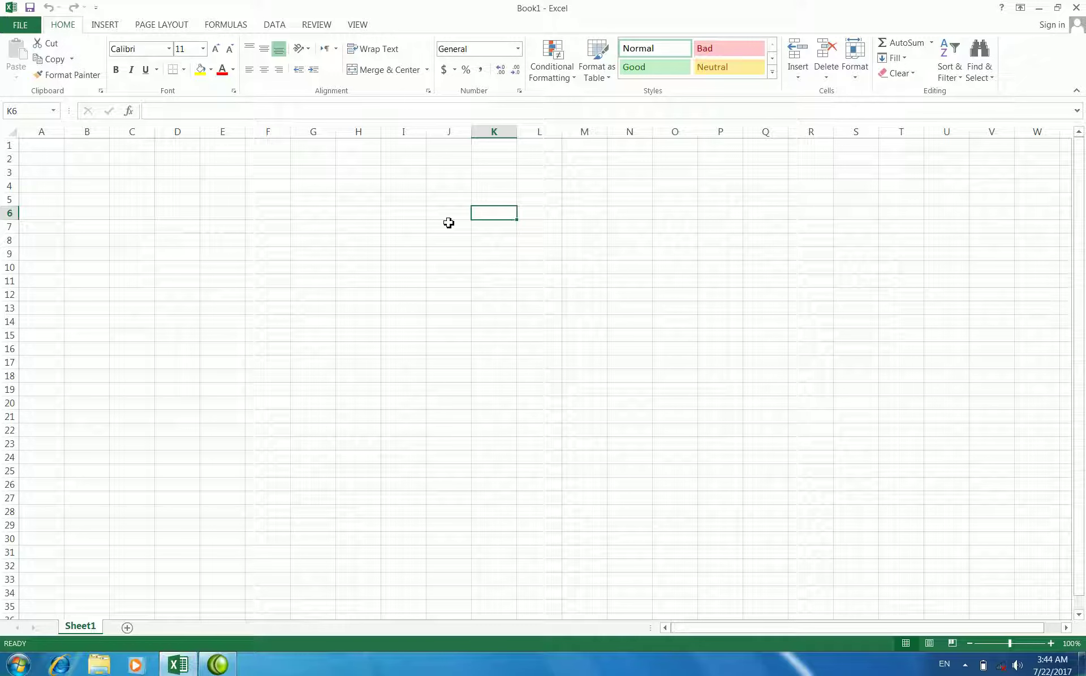
left_click(446, 213)
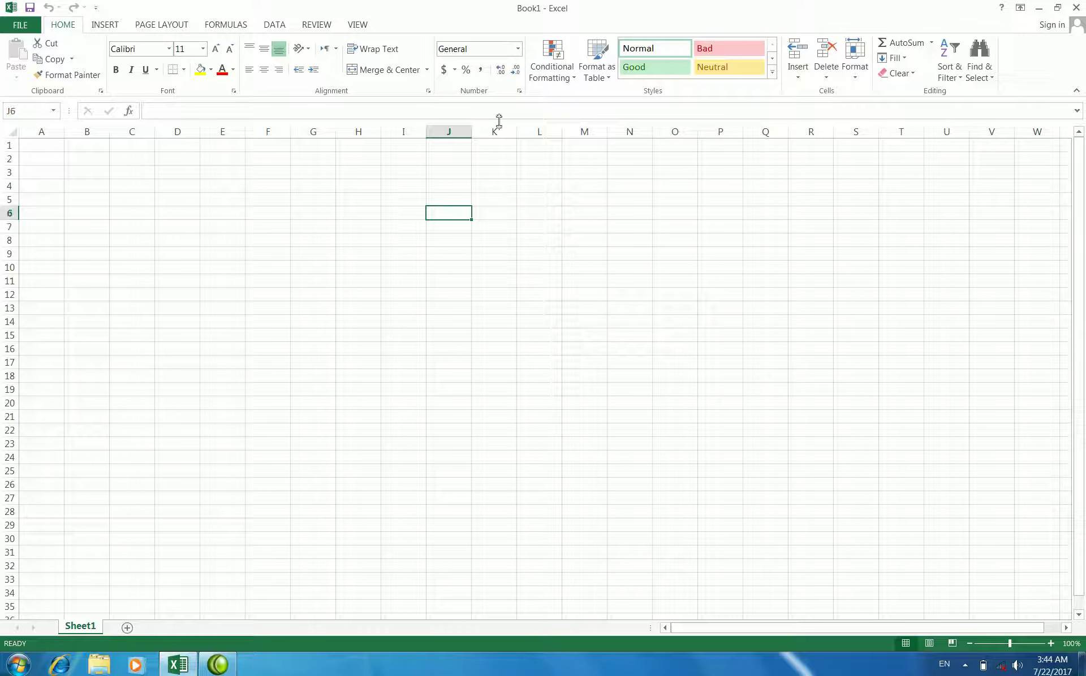
left_click(568, 81)
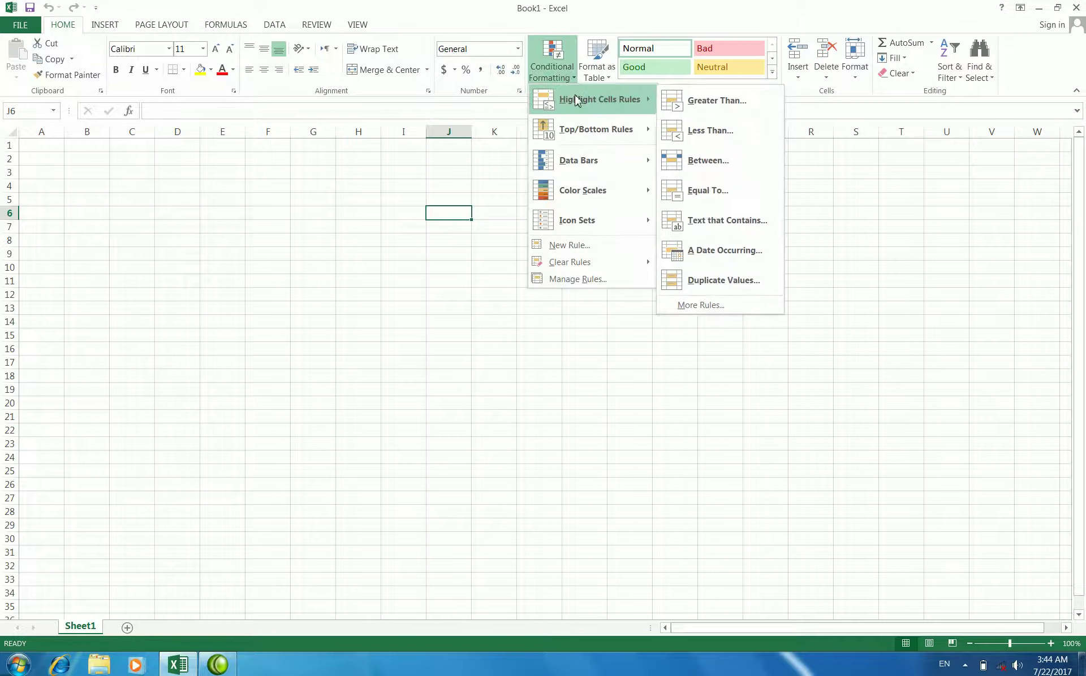
left_click(488, 239)
left_click(404, 188)
left_click(368, 188)
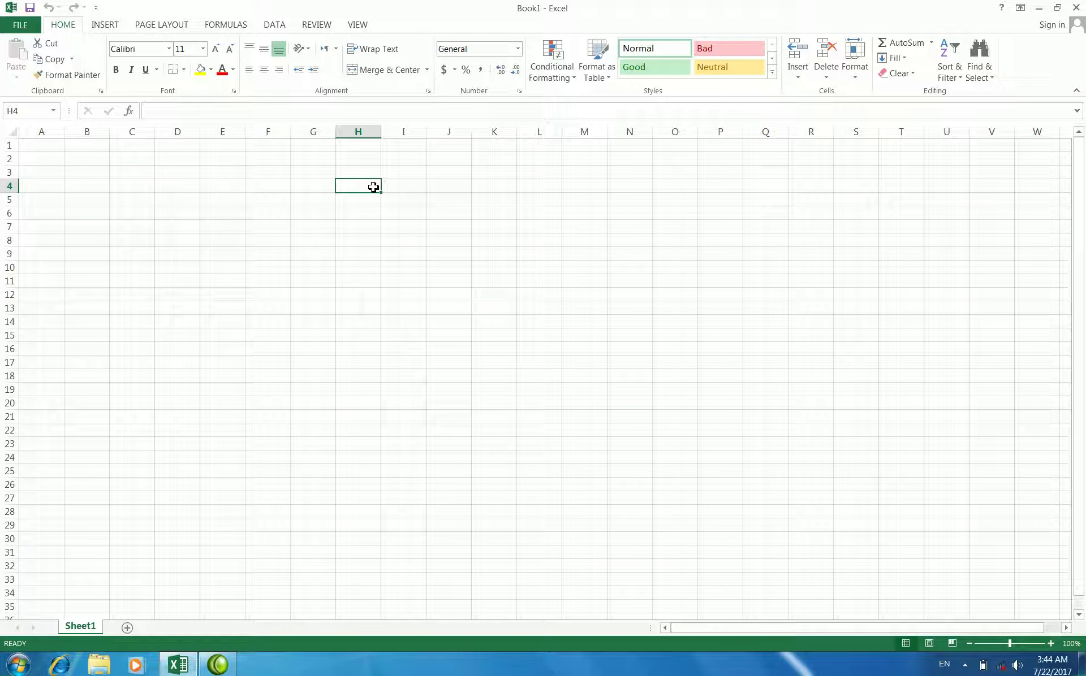
- Enter the headers Sno, name, post and salary across H4:K4
type("Sno")
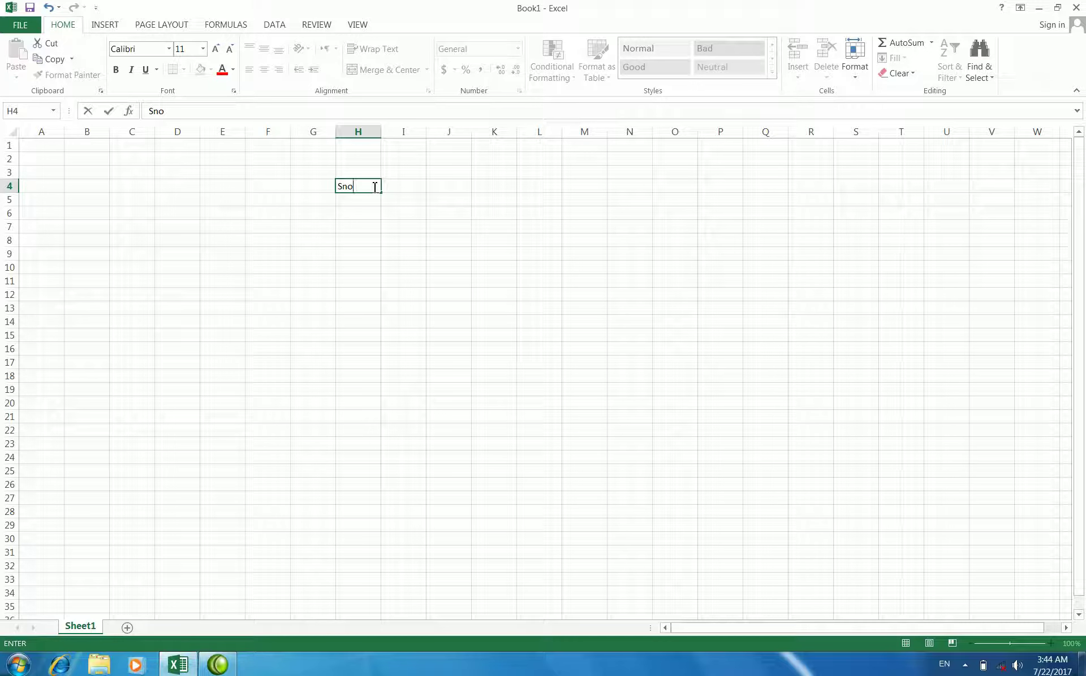
key("Tab")
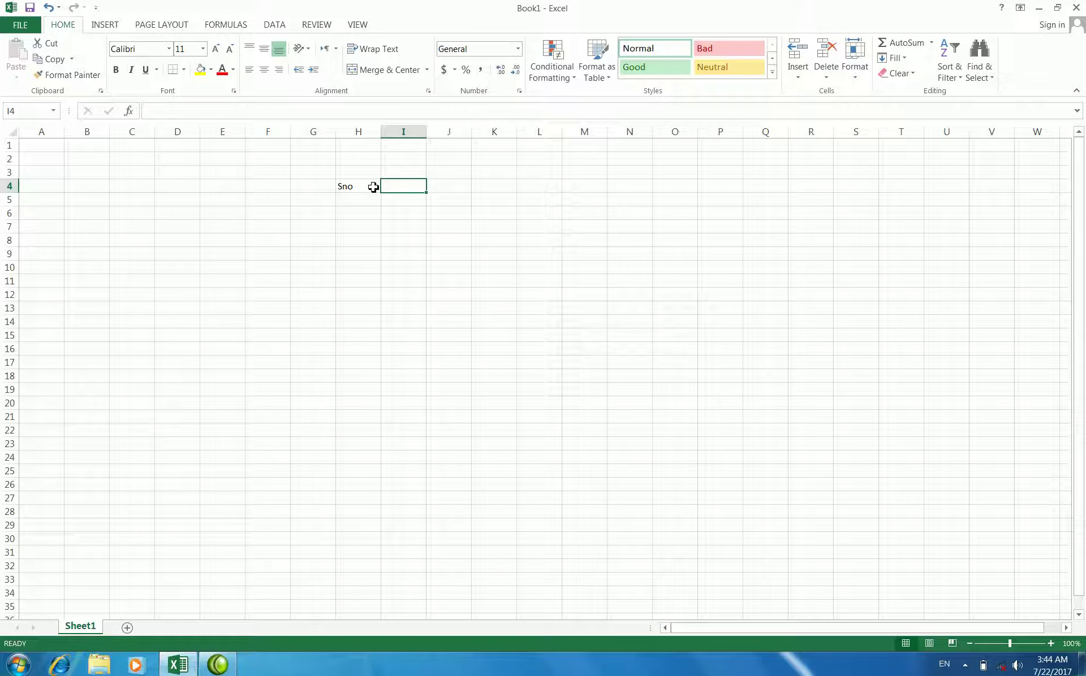
type("name")
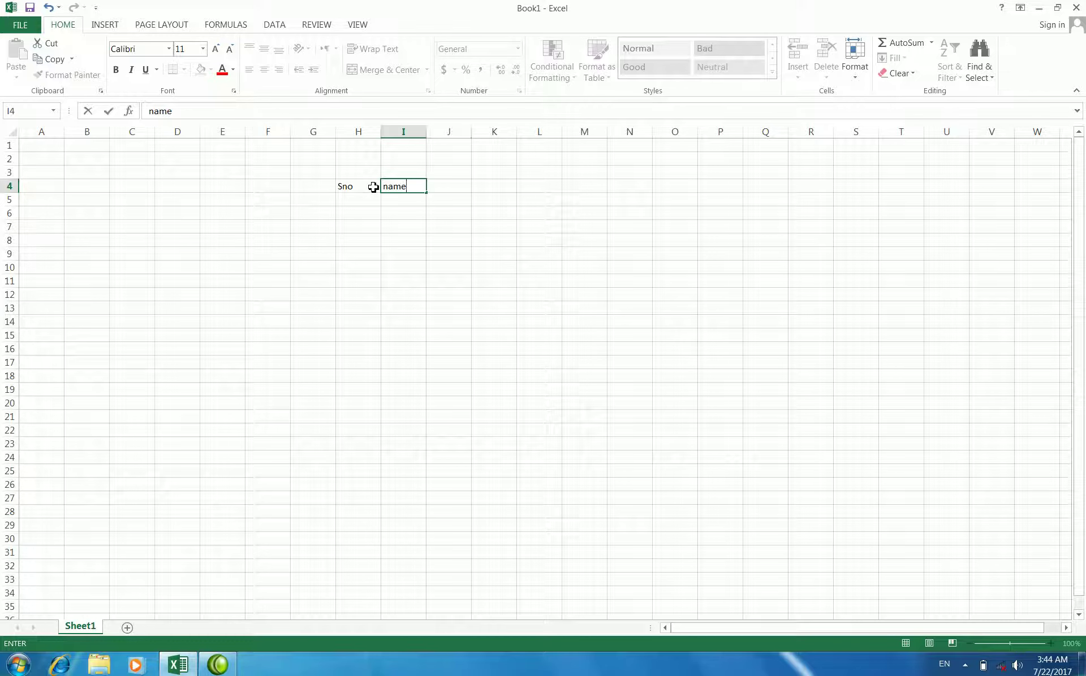
key("Tab")
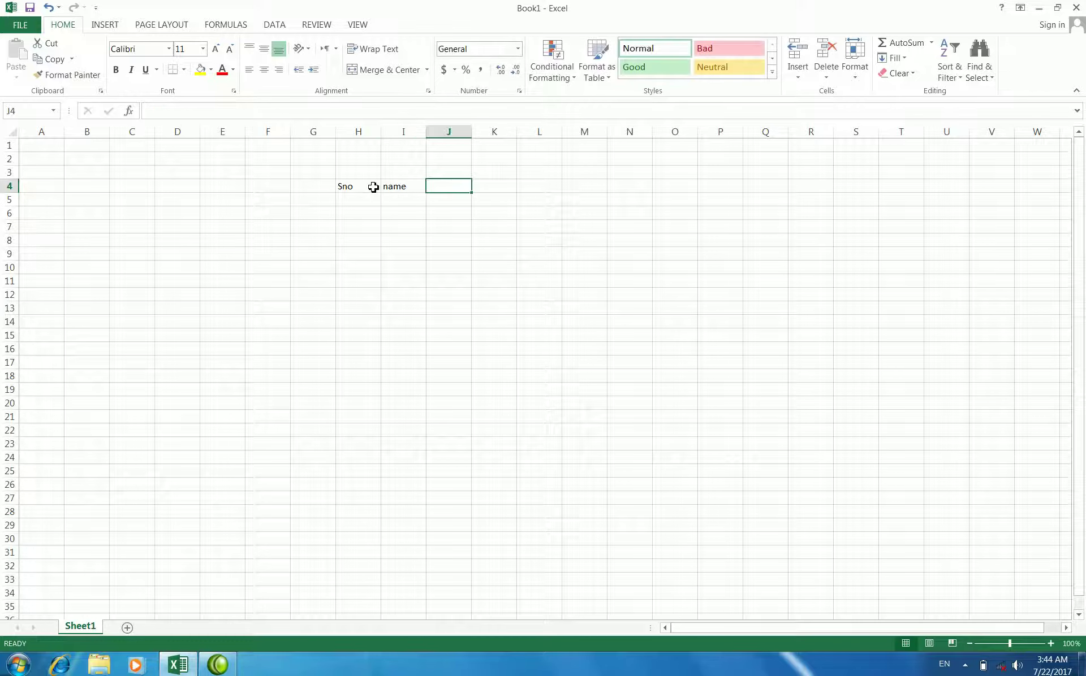
type("post")
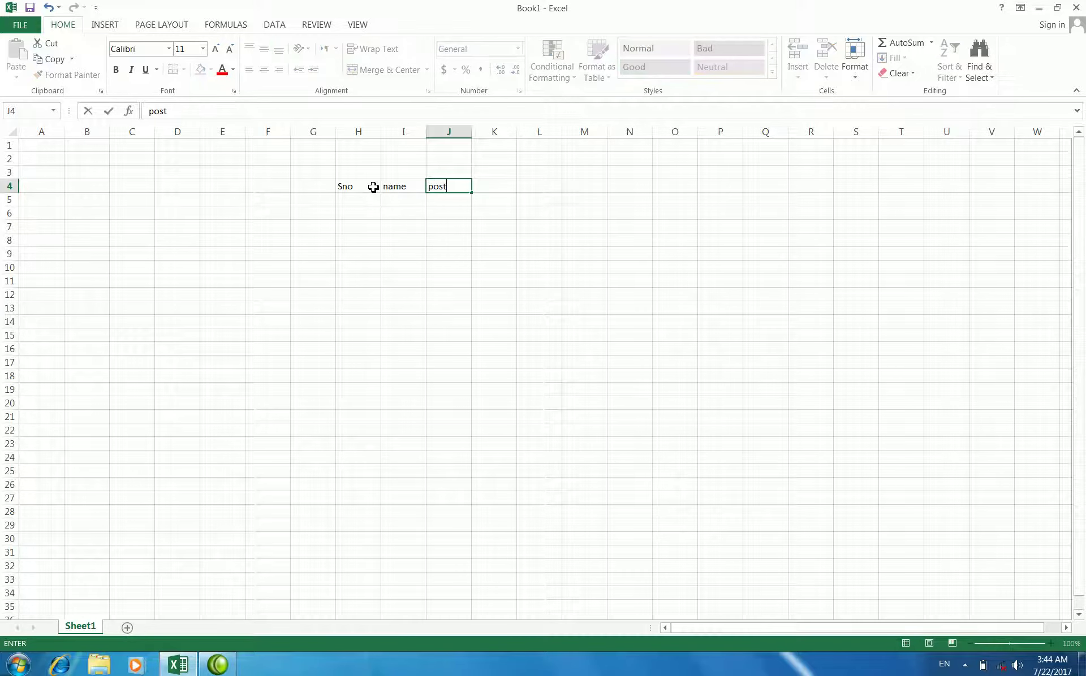
key("Tab")
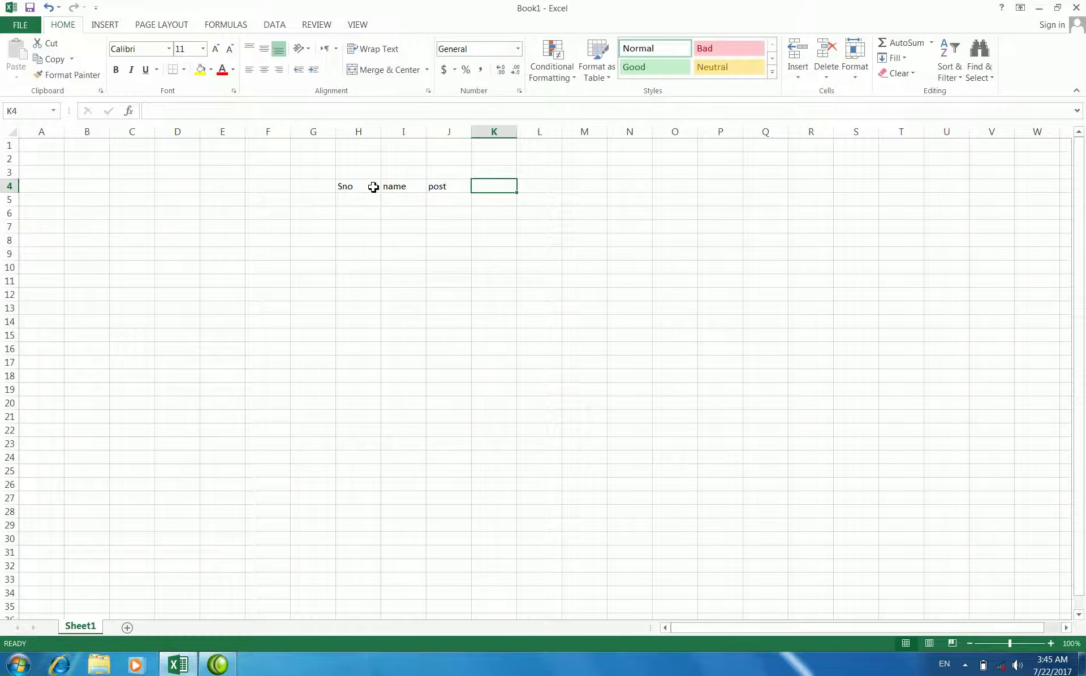
type("salary")
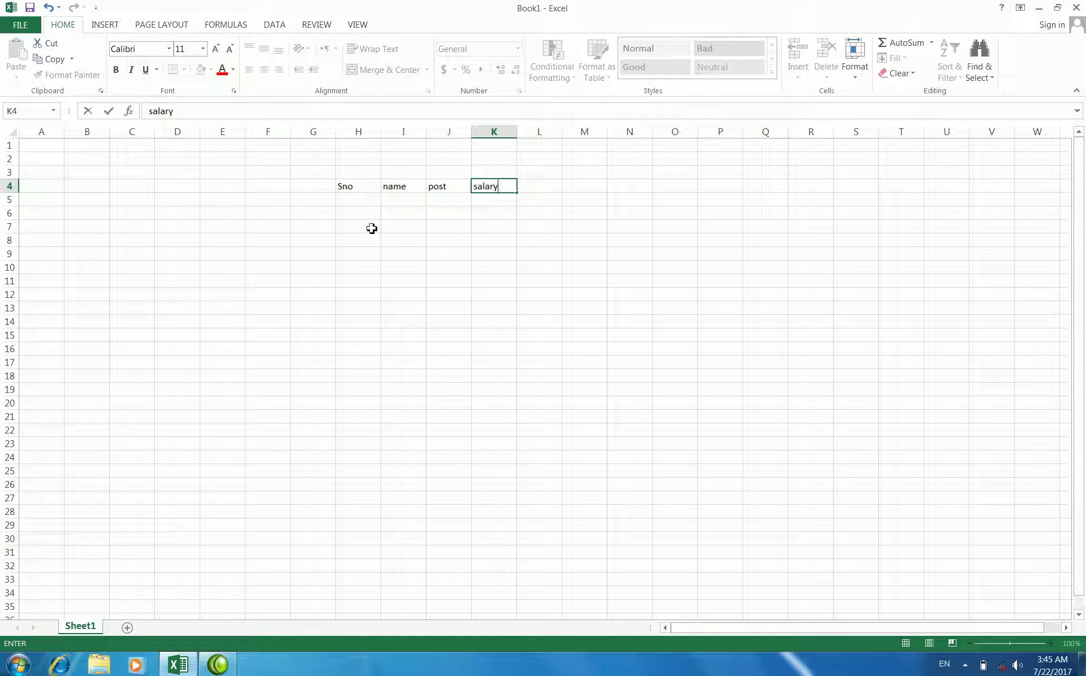
left_click(371, 228)
left_click_drag(355, 186, 447, 187)
left_click(362, 200)
left_click(410, 187)
left_click(444, 188)
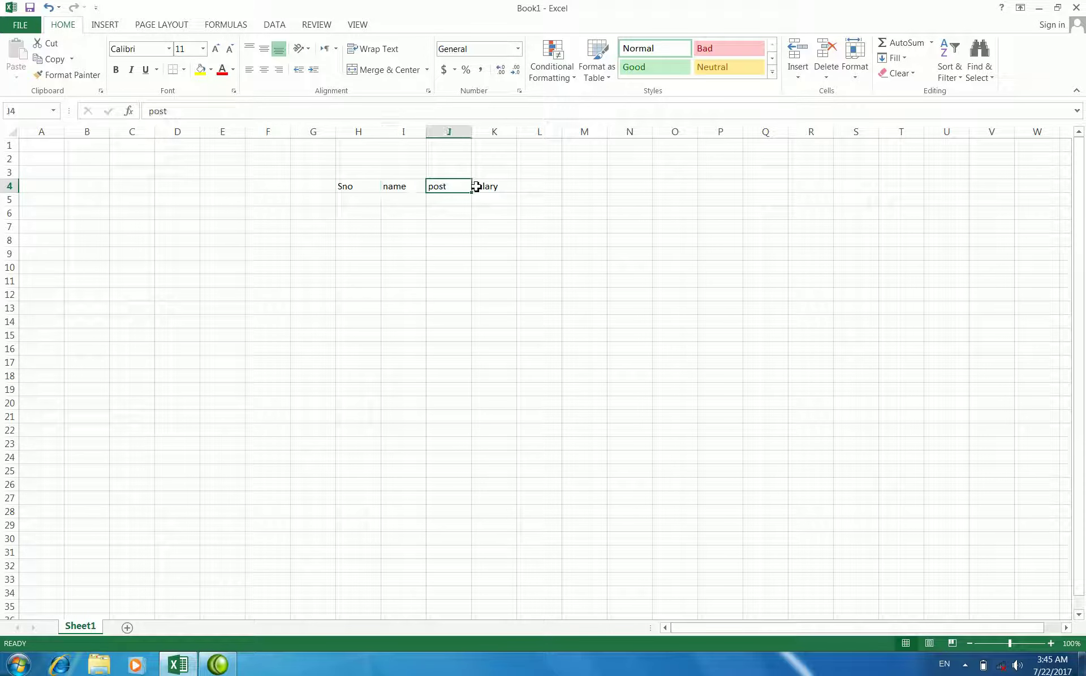
left_click(488, 188)
left_click(357, 190)
- Number H5:H15 from 1 to 11 using the fill handle with Fill Series
left_click(359, 205)
type("1")
left_click(364, 228)
left_click(362, 201)
left_click_drag(384, 207, 381, 348)
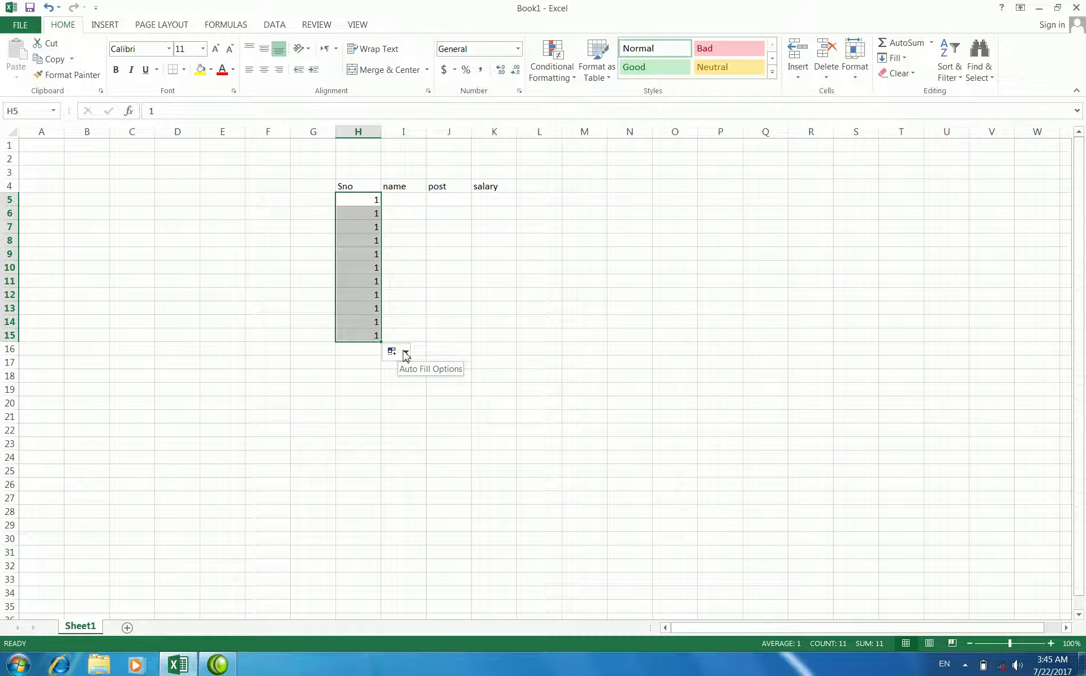
left_click(406, 355)
left_click(418, 385)
left_click(415, 322)
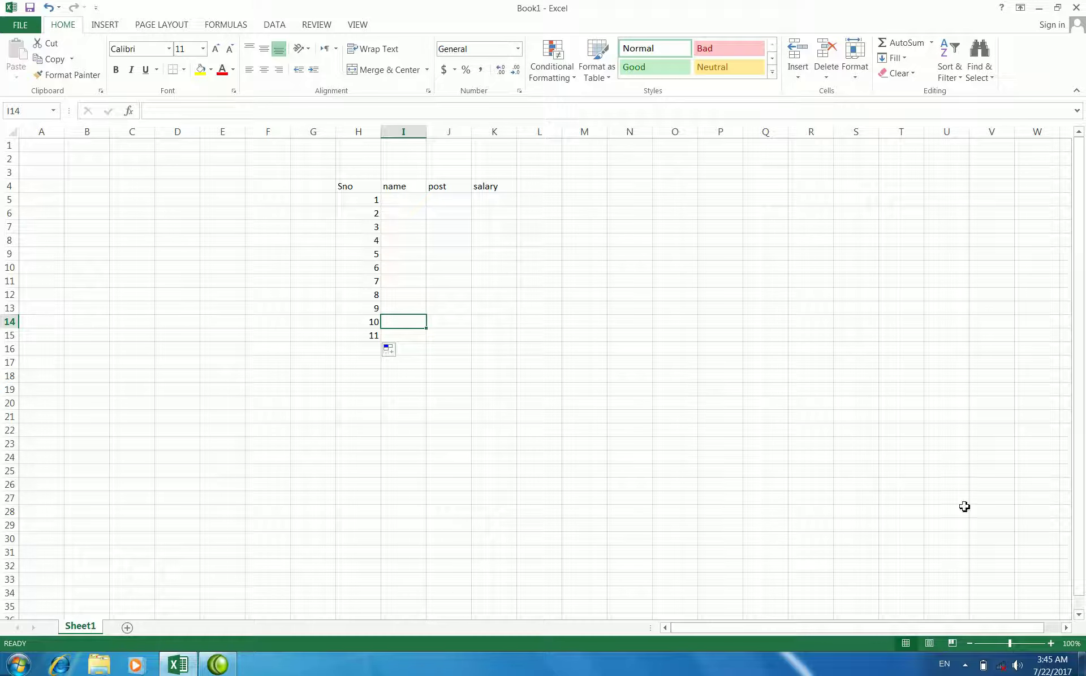
- Zoom the sheet to 194% and select the header cells H4:K4
left_click(1016, 644)
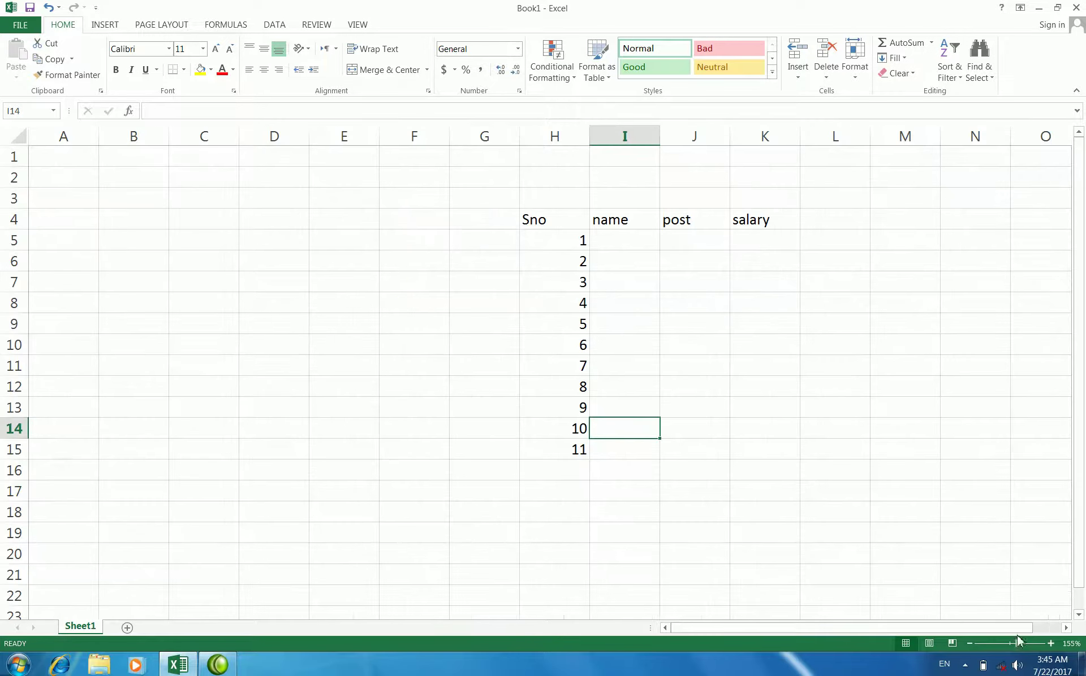
left_click(1021, 644)
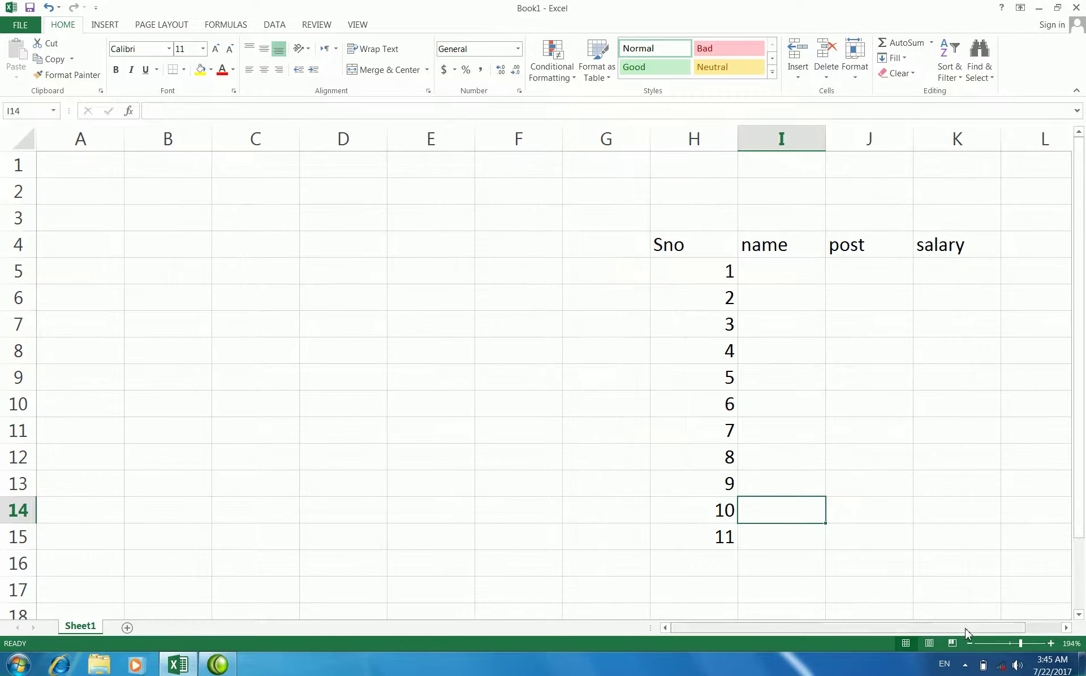
left_click_drag(964, 628, 1001, 628)
left_click(639, 274)
left_click_drag(616, 252, 837, 246)
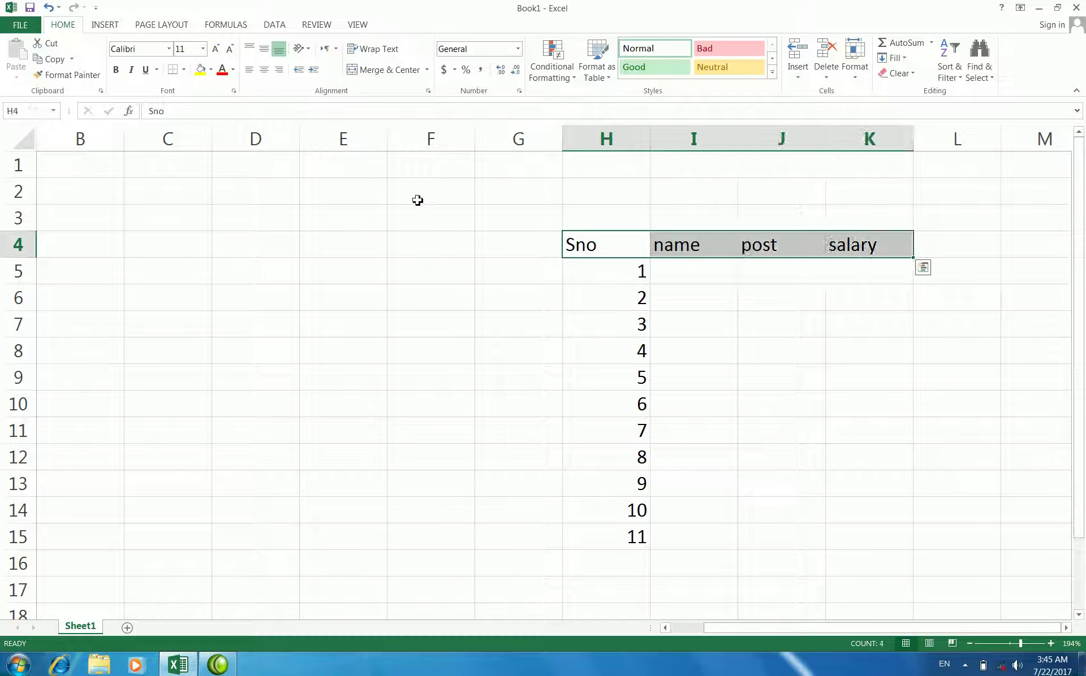
- Fill H4:K4 orange and add All Borders around each header cell
left_click(210, 69)
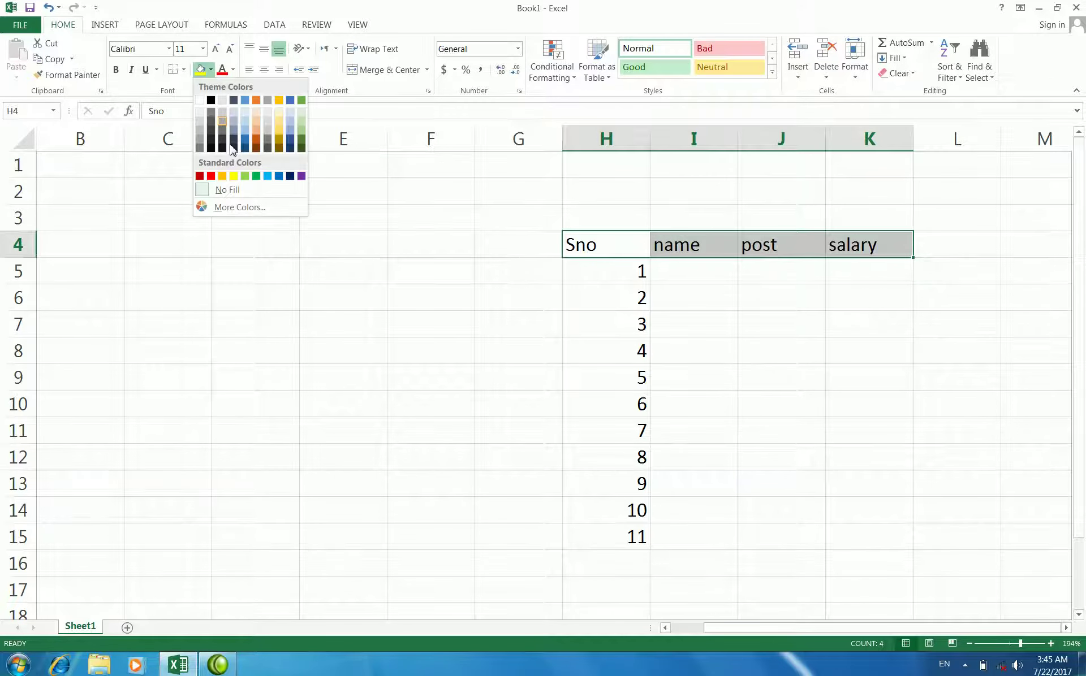
left_click(225, 175)
left_click(602, 284)
left_click_drag(594, 245, 843, 245)
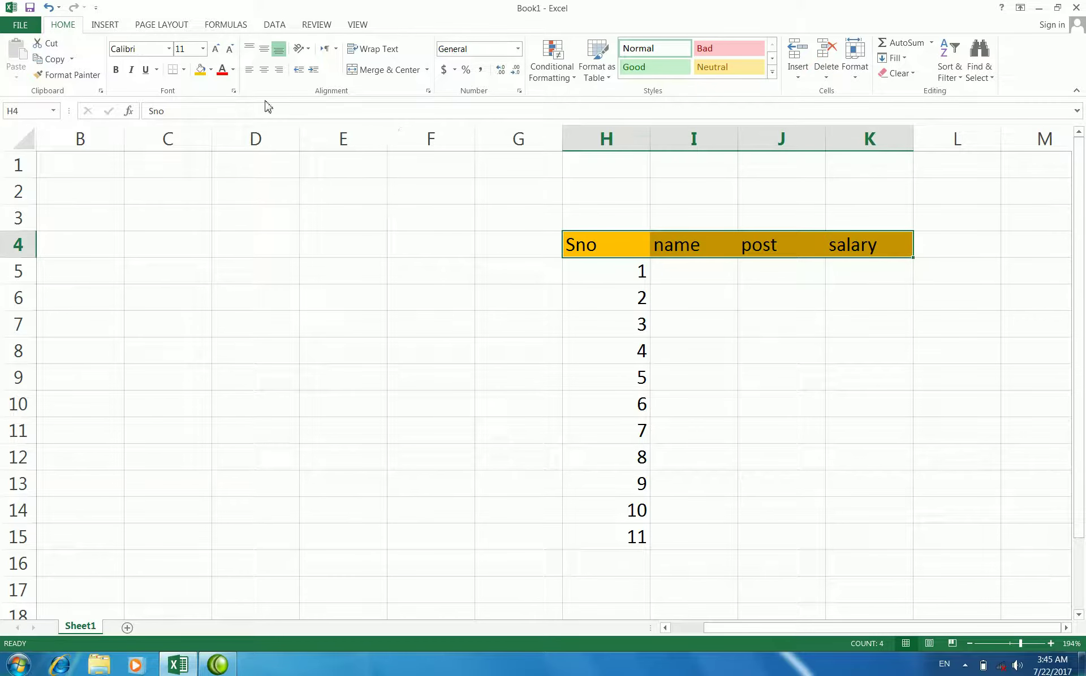
left_click(184, 70)
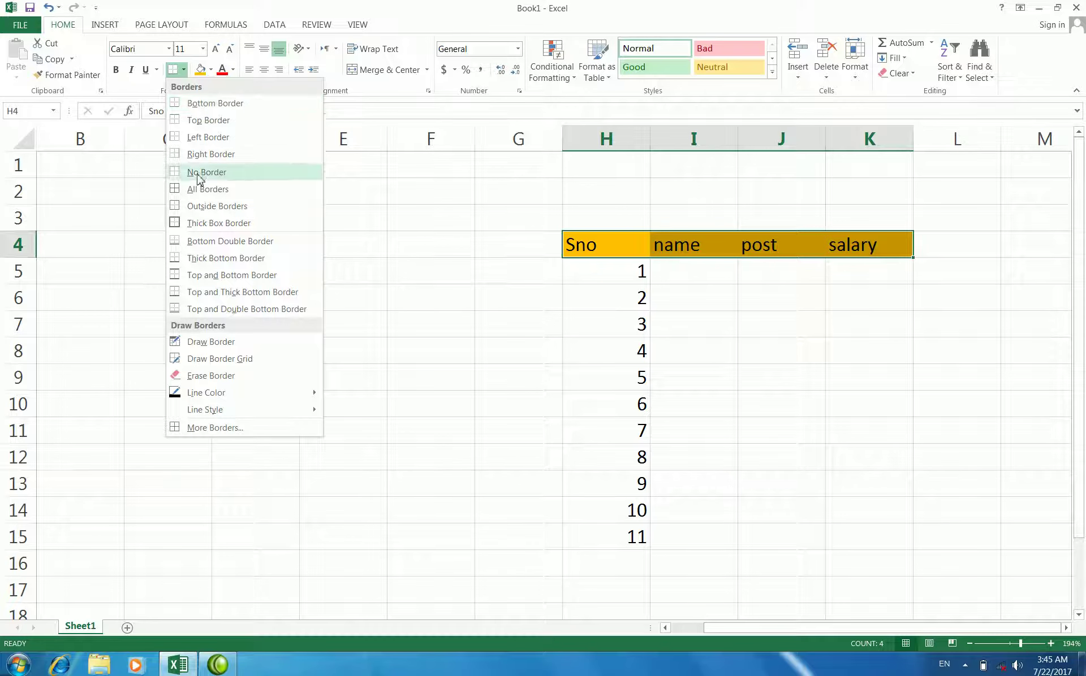
left_click(205, 190)
left_click(705, 378)
left_click(682, 277)
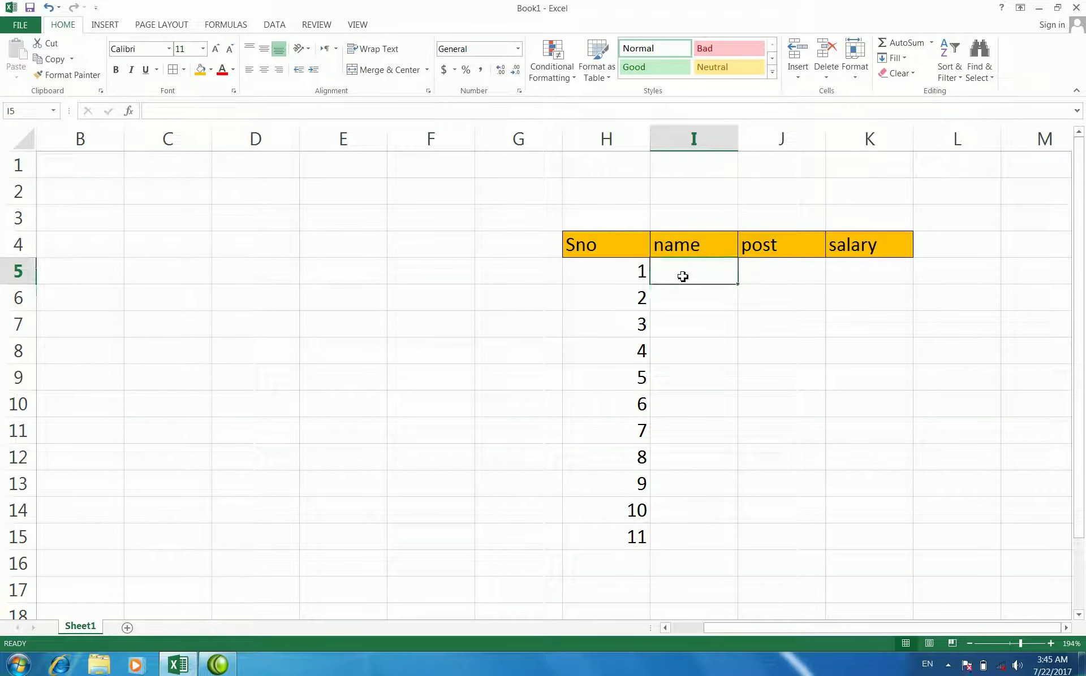
- Enter the names Amir, sallman, zahid and uthman in I5:I8
type("Amir")
key("Return")
type("sallman")
key("Return")
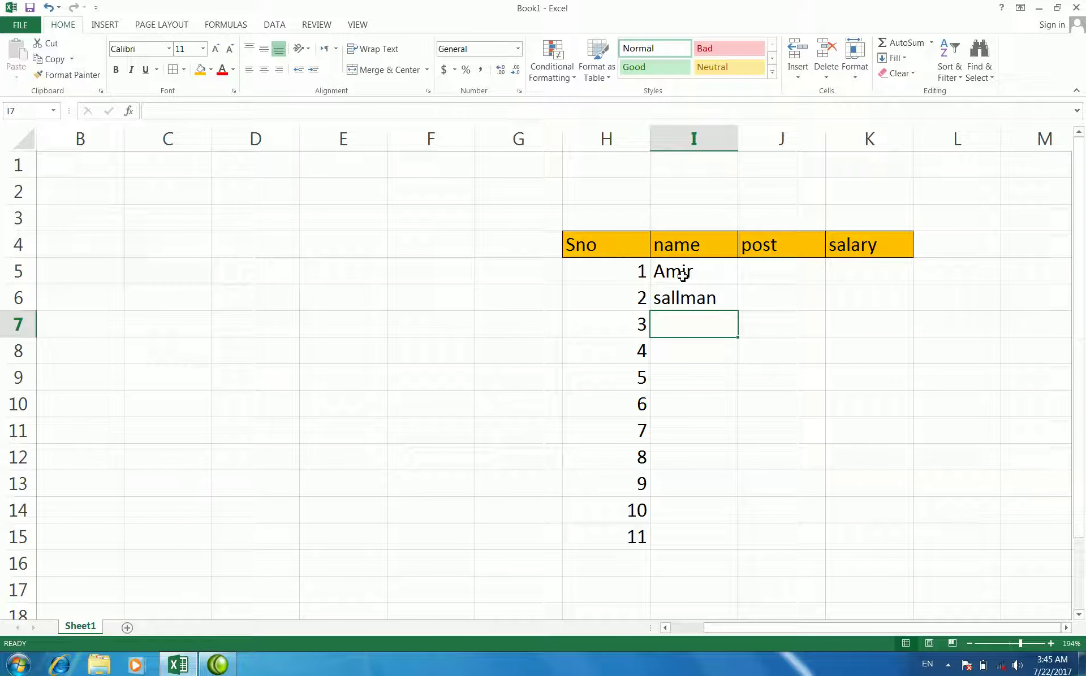
type("zahid")
key("Return")
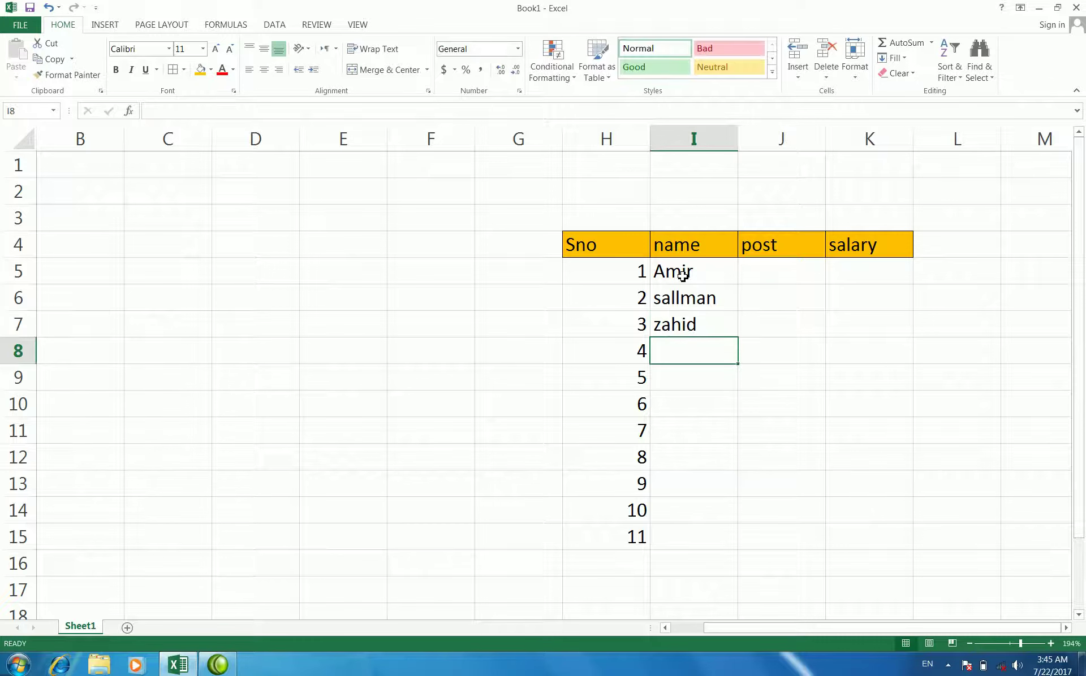
type("uthman")
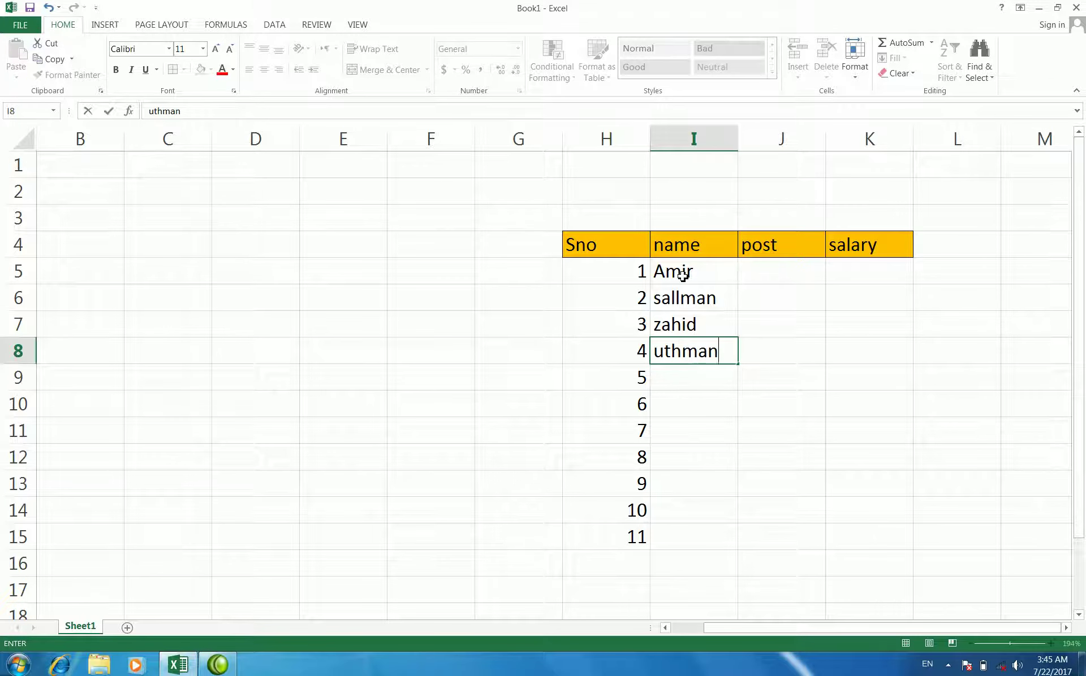
left_click(700, 374)
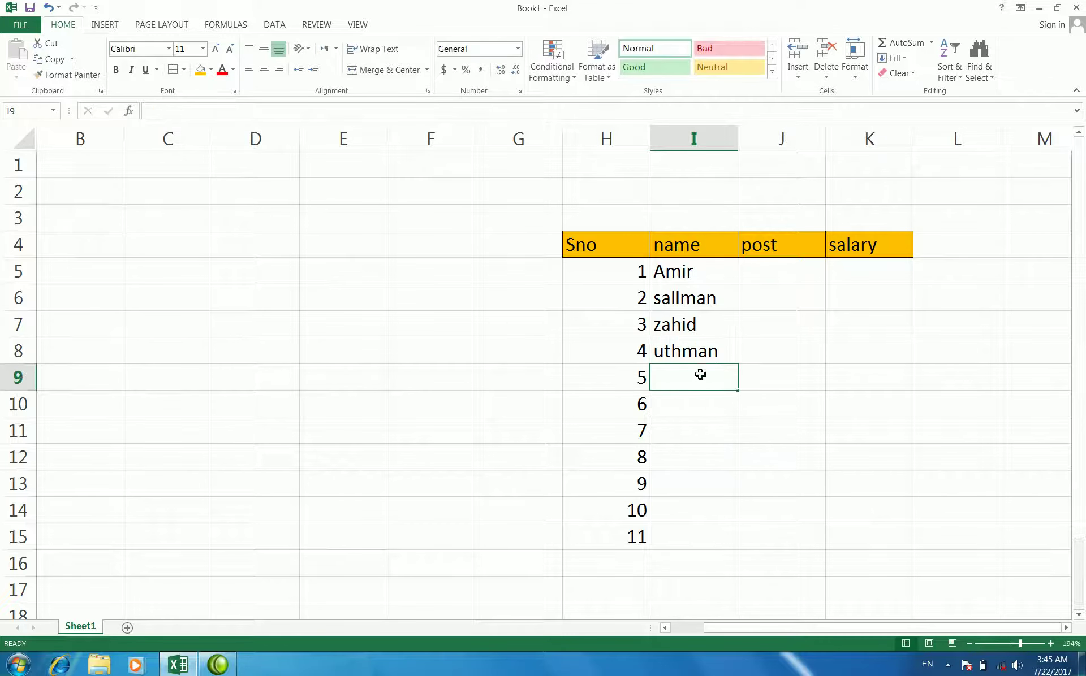
left_click(732, 458)
left_click(707, 368)
- Enter the posts dri, lab, eng and dri in J5:J8
left_click(758, 273)
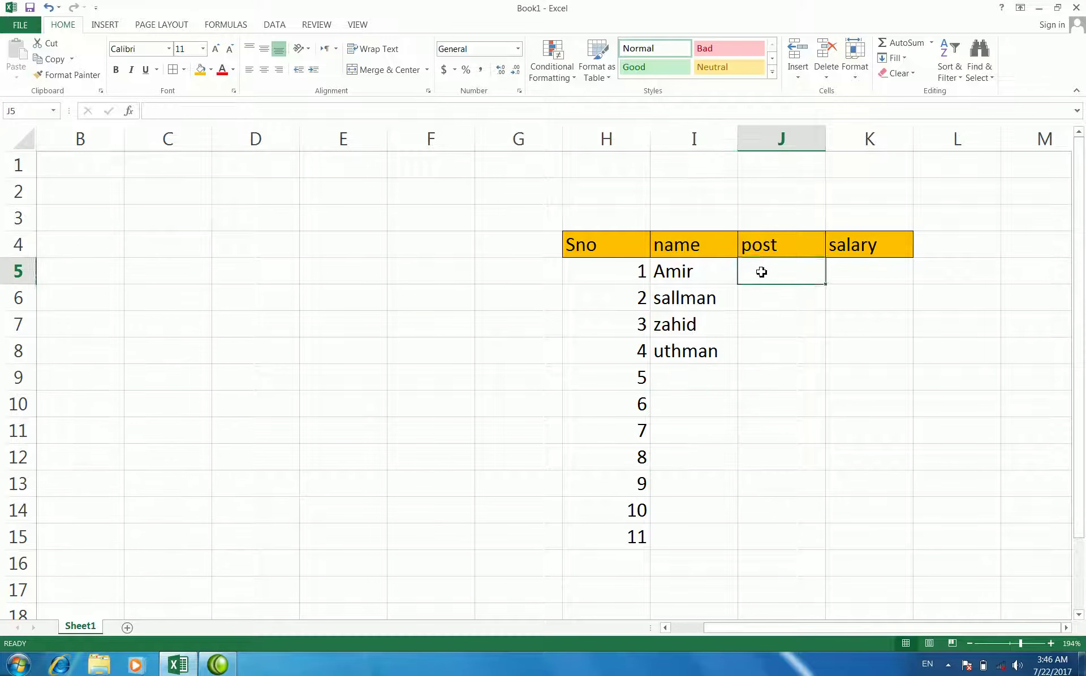
type("dri")
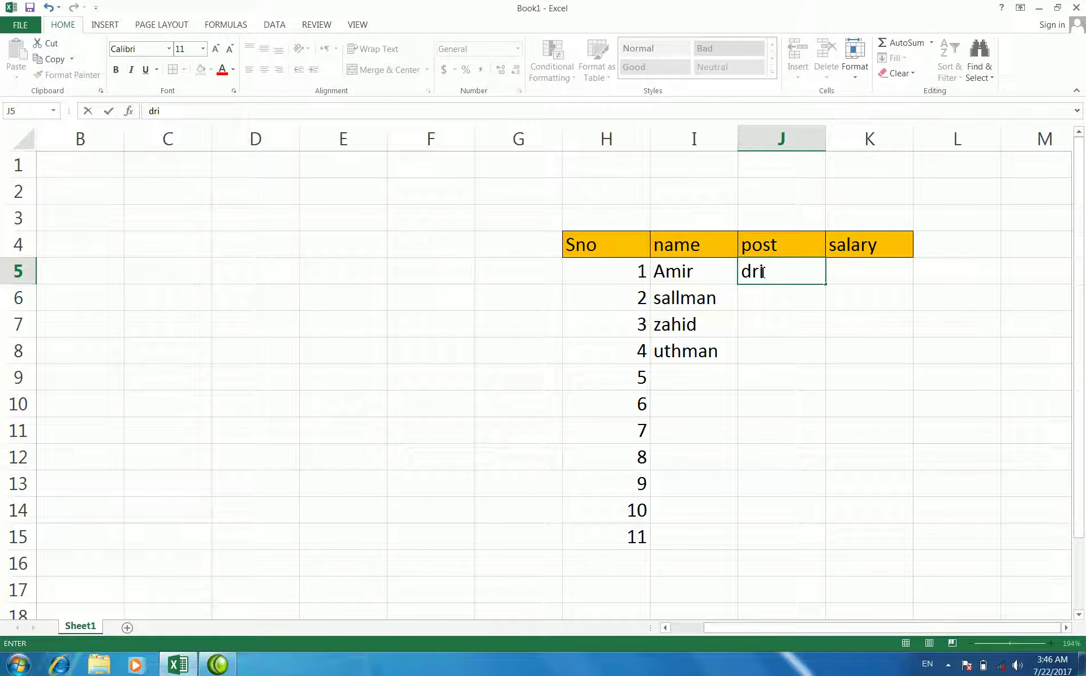
key("Return")
type("lab")
key("Return")
type("eng")
key("Return")
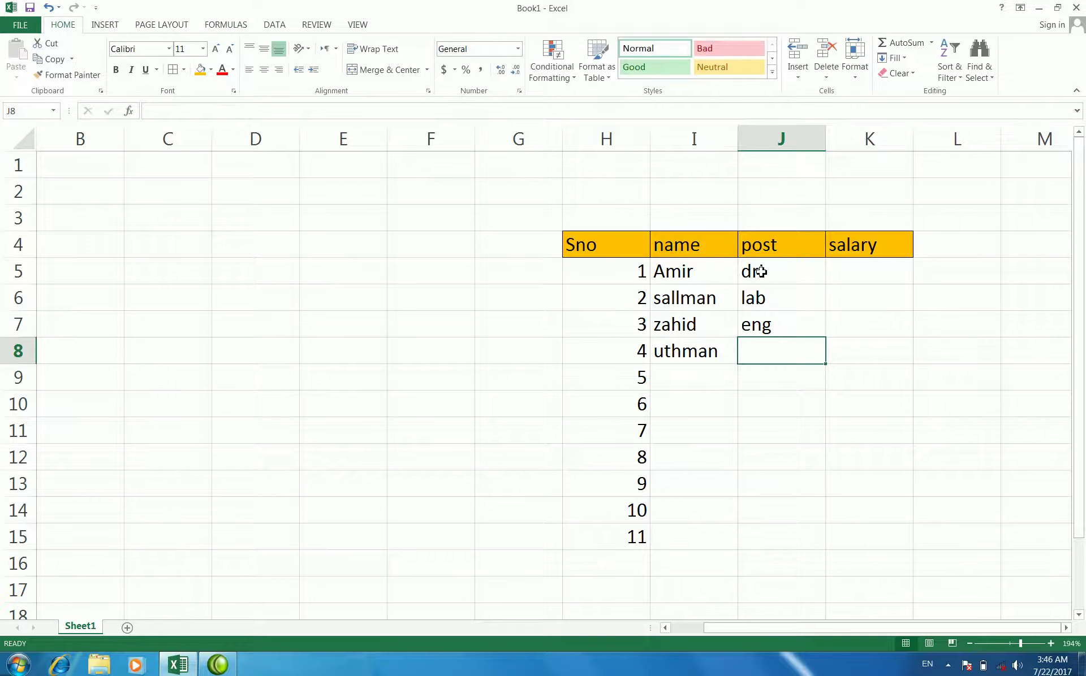
type("dri")
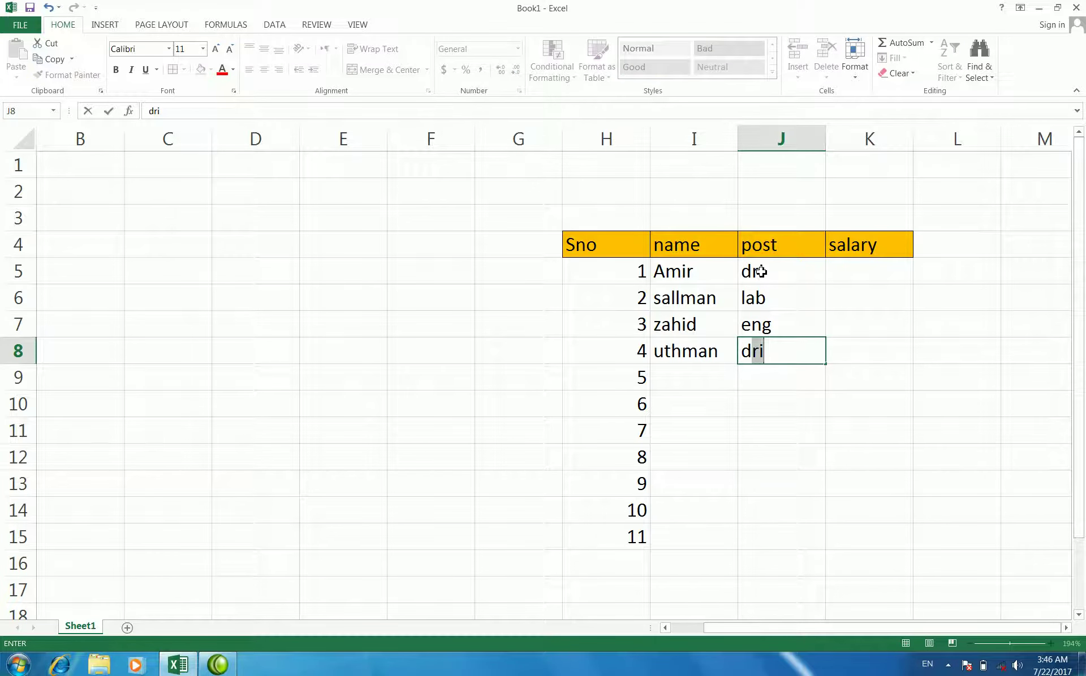
left_click(741, 421)
left_click(853, 282)
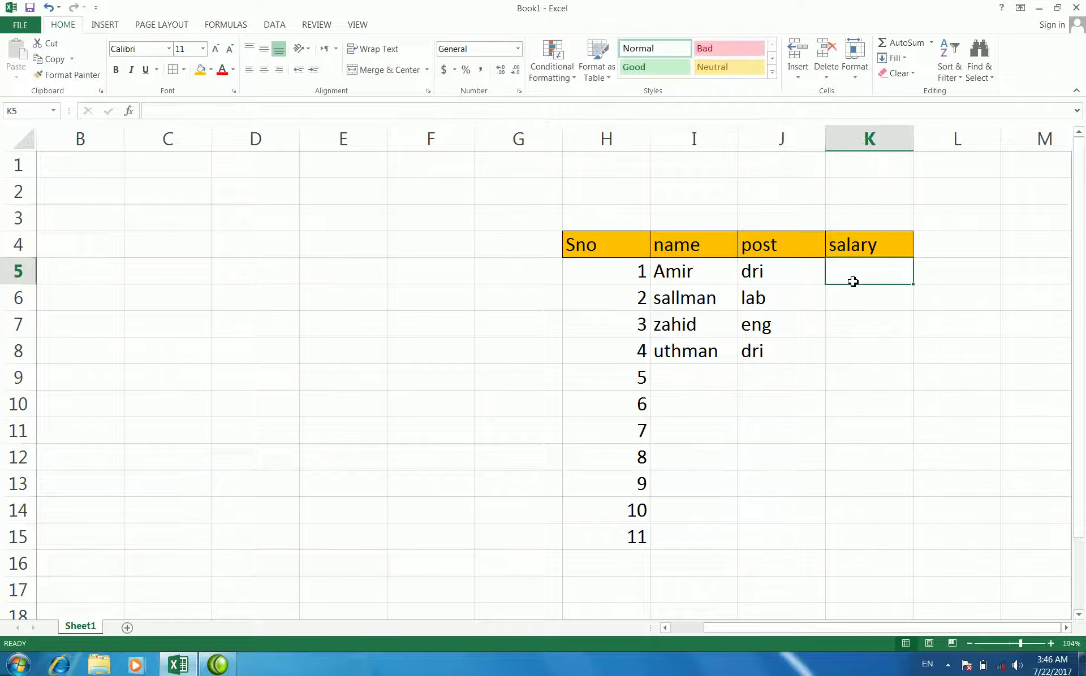
- Enter salaries 10000, 12000, 16000, 9000, 33000, 22000, 11000 down K5:K11, fixing a 600 typo
type("10000")
key("Return")
type("12000")
key("Return")
type("600")
key("BackSpace")
key("BackSpace")
key("BackSpace")
type("1600")
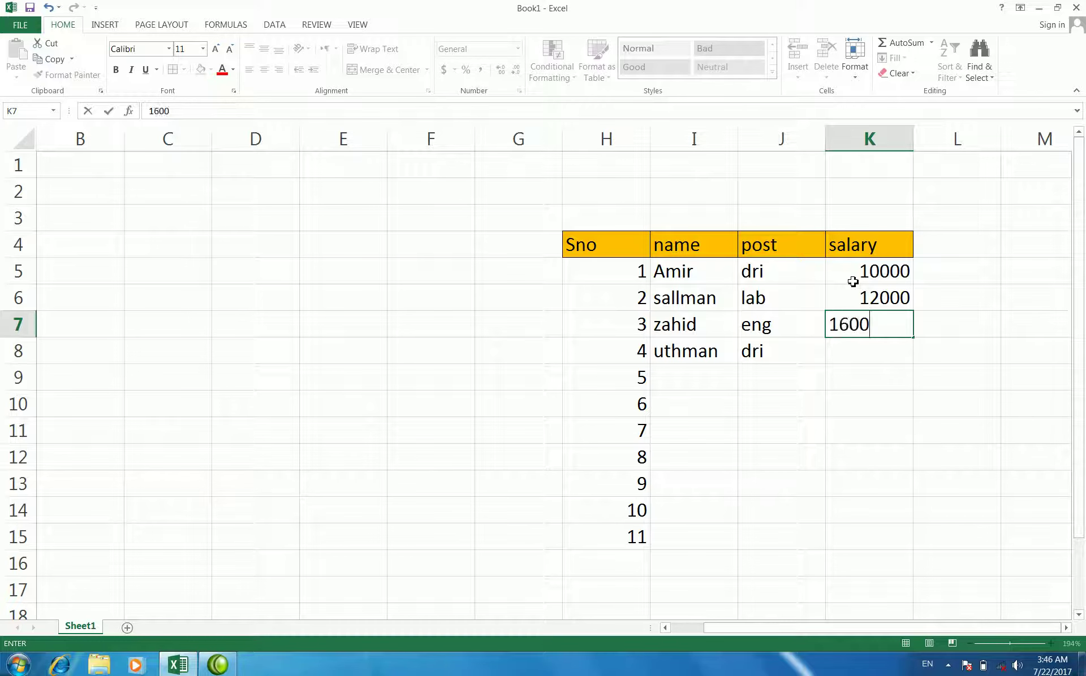
type("0")
key("Return")
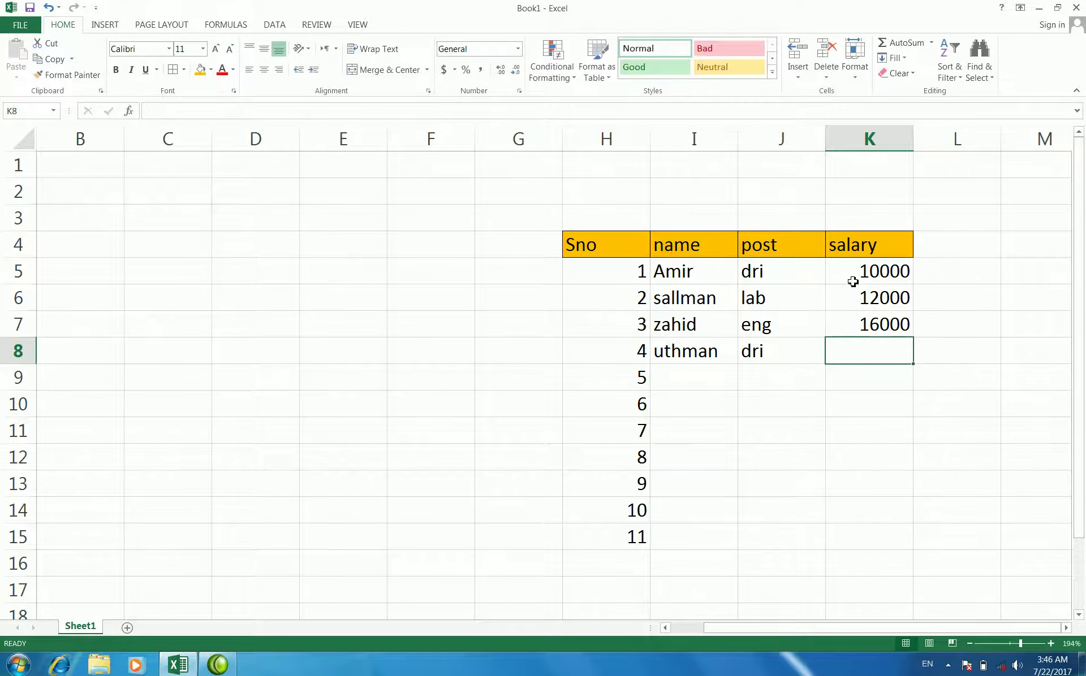
type("9000")
key("Return")
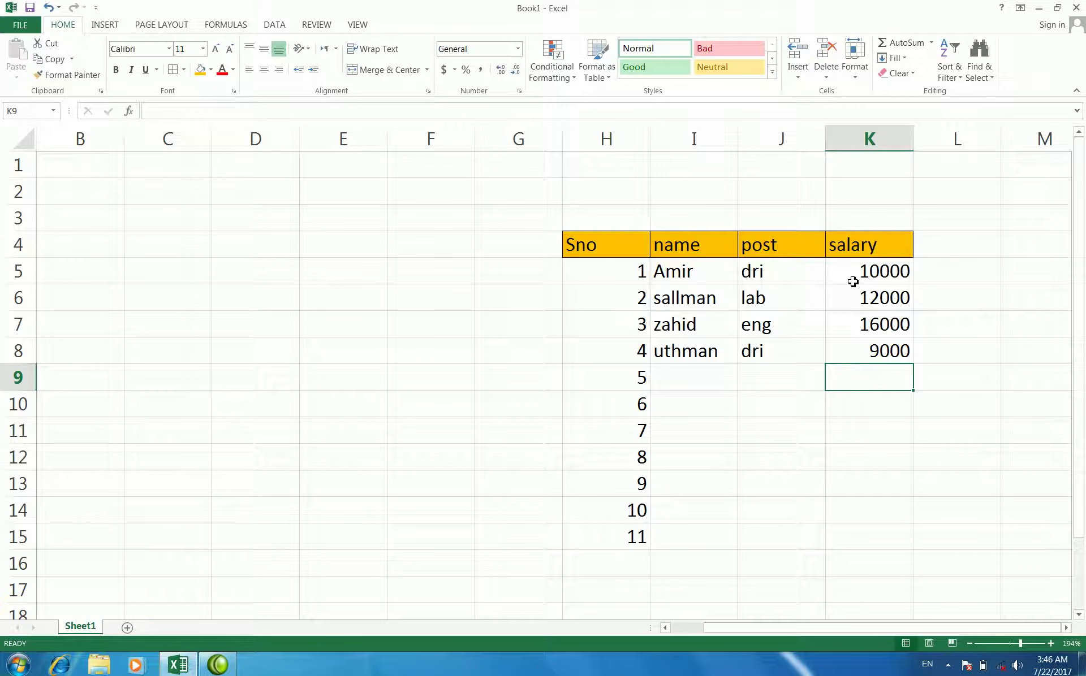
type("33000")
key("Return")
type("22000")
key("Return")
type("11000")
key("Return")
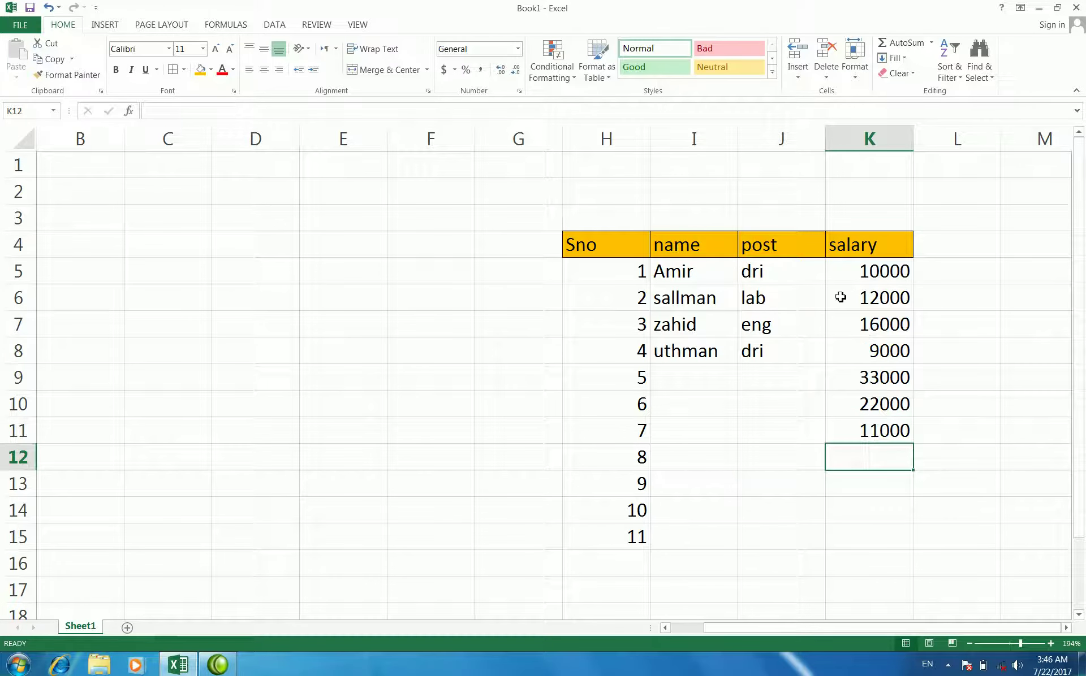
- Give H5:K15 a light green fill and deselect to check the result
left_click_drag(591, 274, 874, 547)
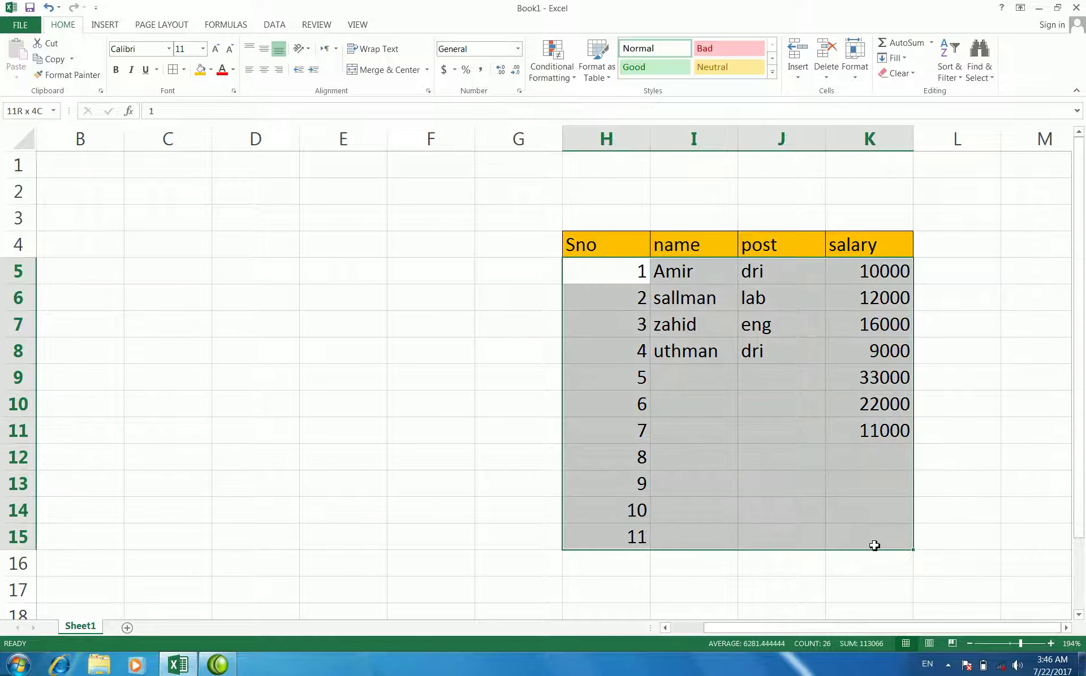
left_click(210, 69)
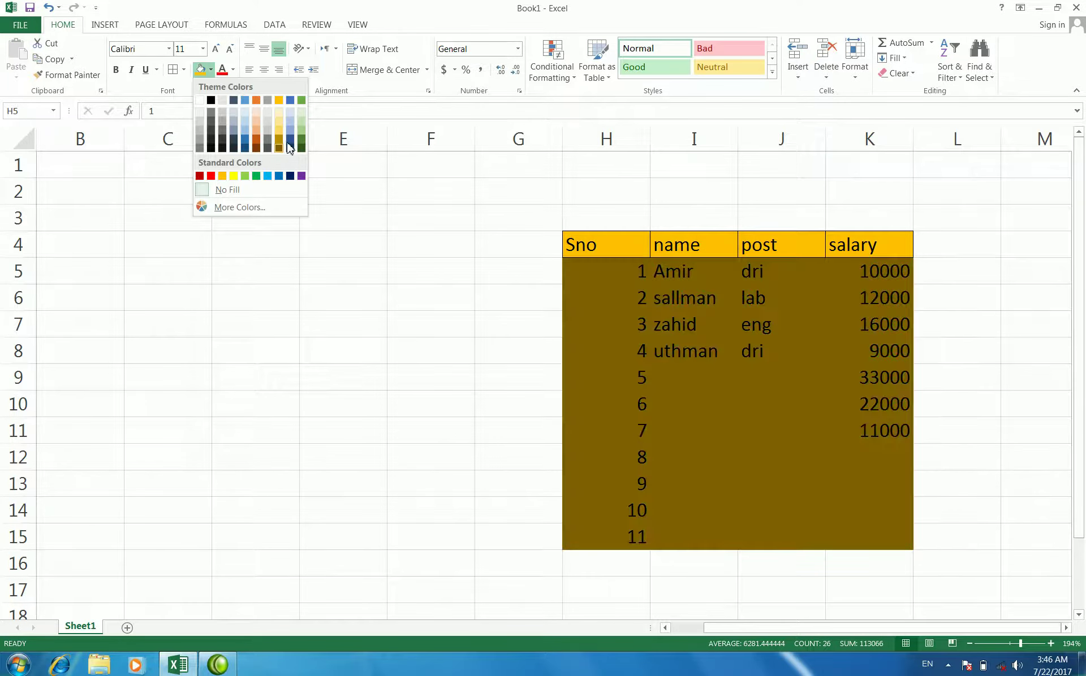
left_click(302, 120)
left_click_drag(594, 281, 888, 529)
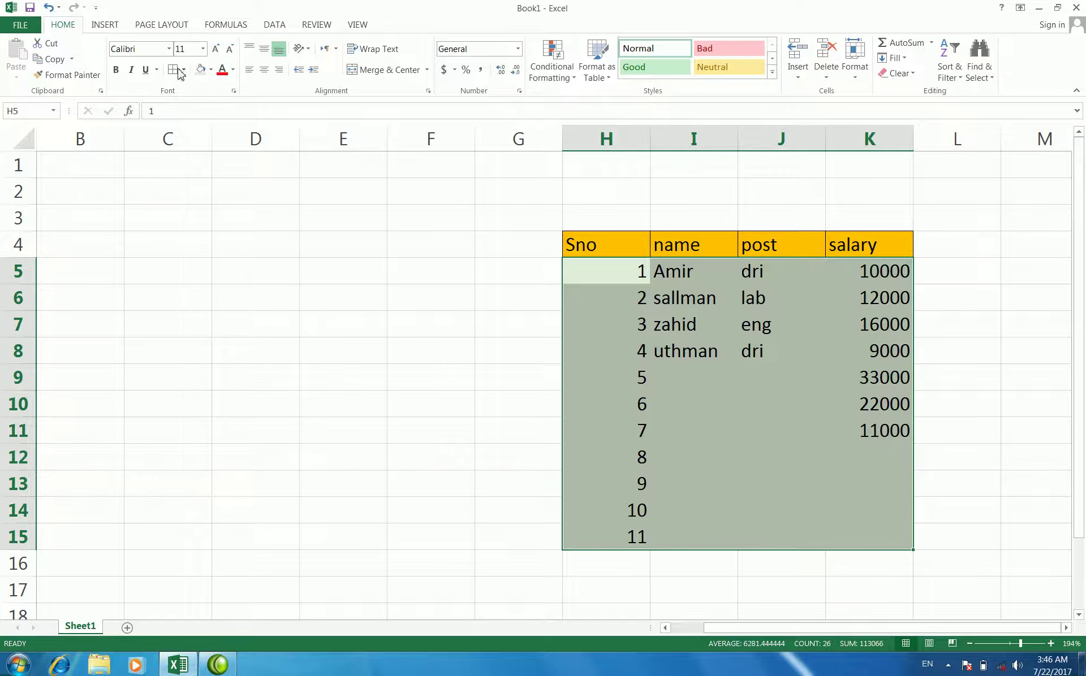
left_click(760, 404)
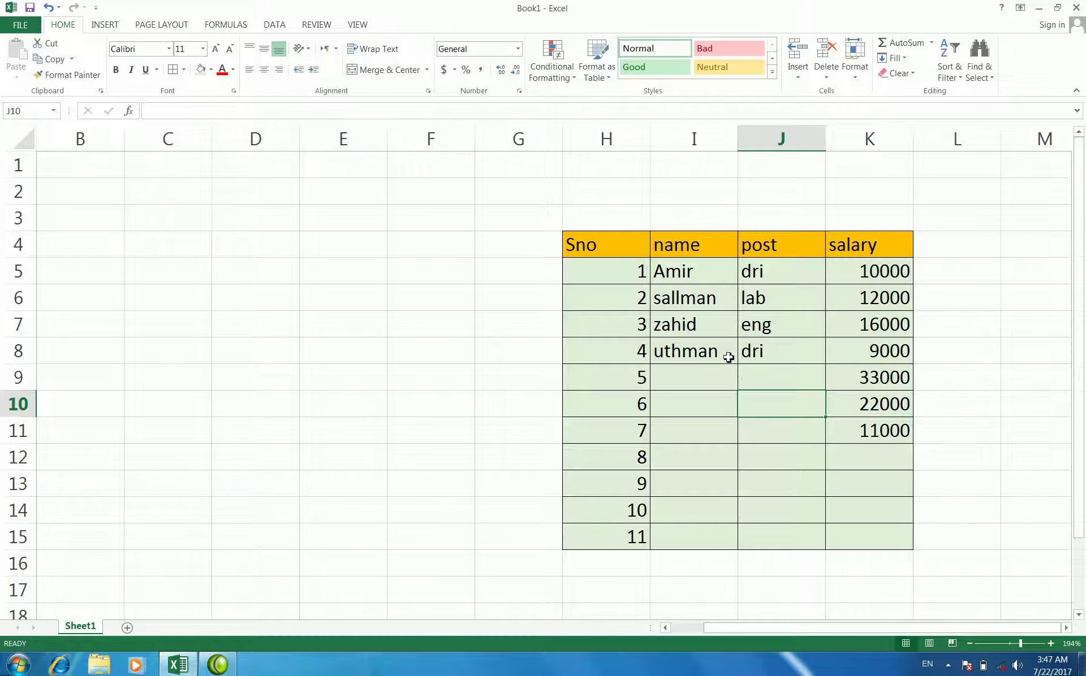
left_click(792, 361)
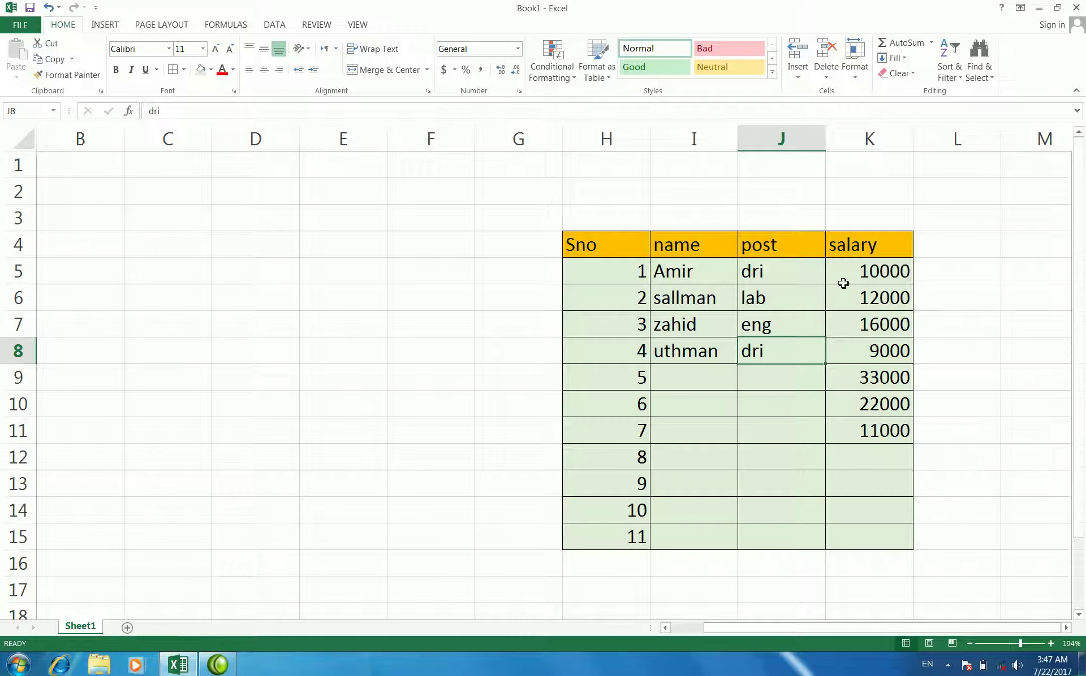
- Start a Greater Than rule on salaries K5:K11 with threshold 10000
left_click_drag(854, 271, 873, 427)
left_click_drag(876, 523, 876, 535)
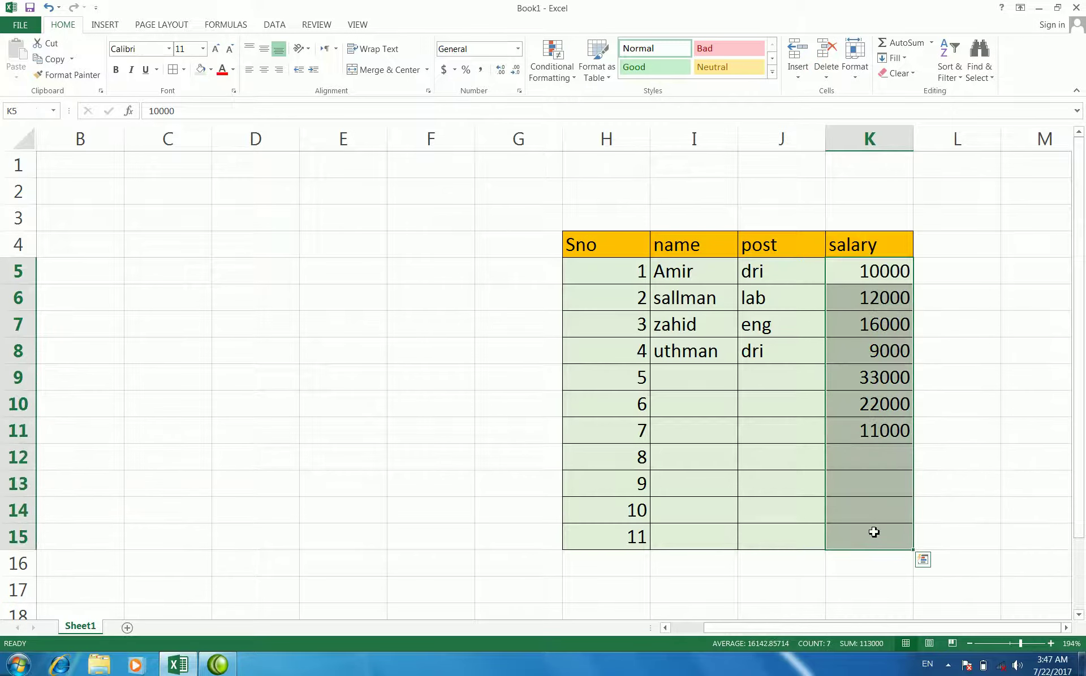
left_click_drag(860, 278, 865, 430)
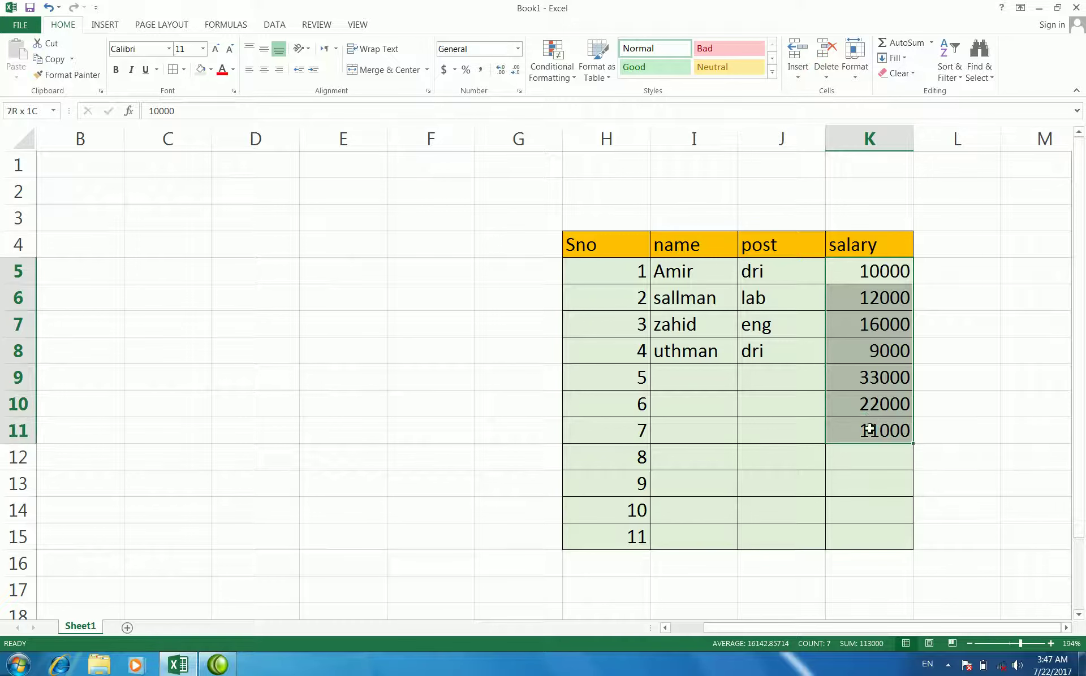
left_click(575, 79)
mouse_move(599, 99)
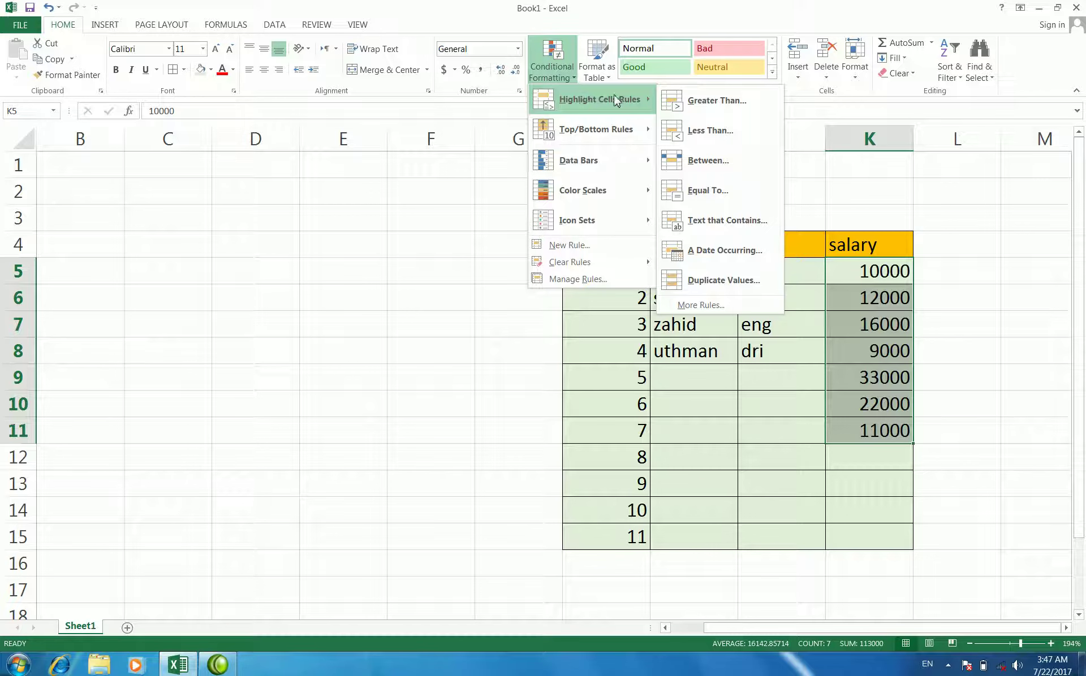
left_click(724, 102)
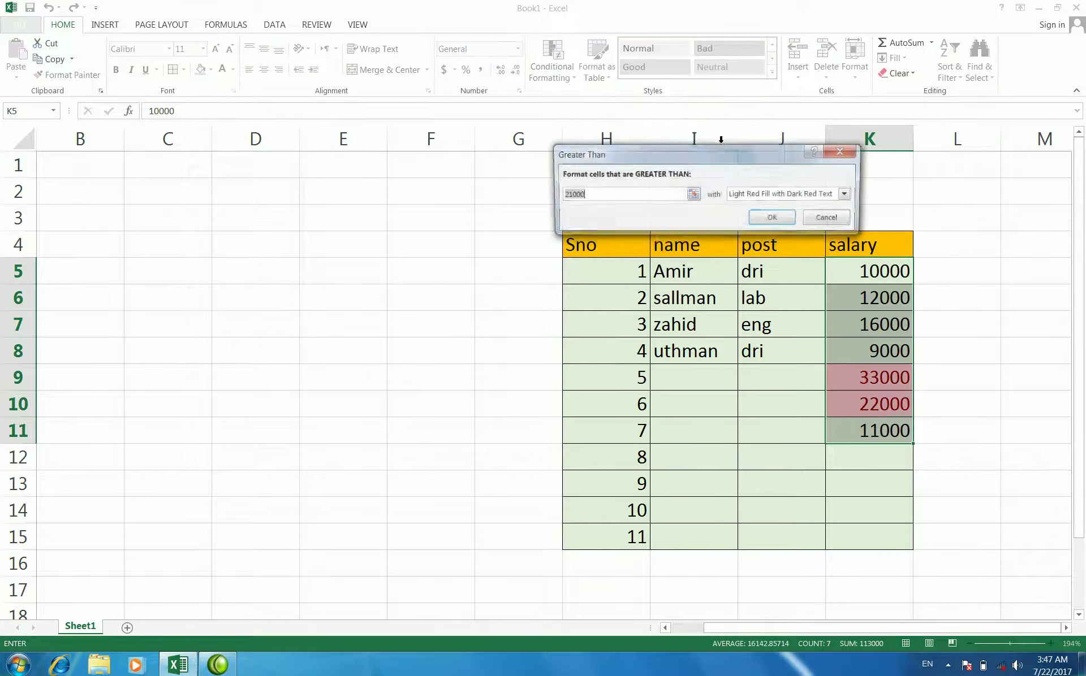
left_click_drag(721, 159, 431, 156)
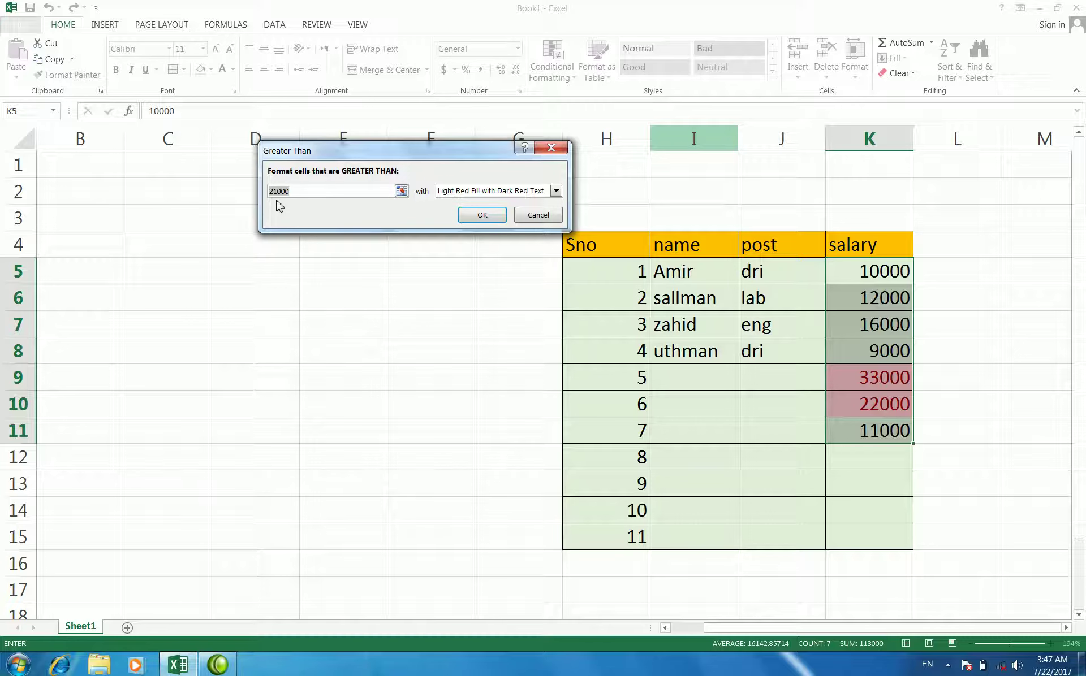
type("10")
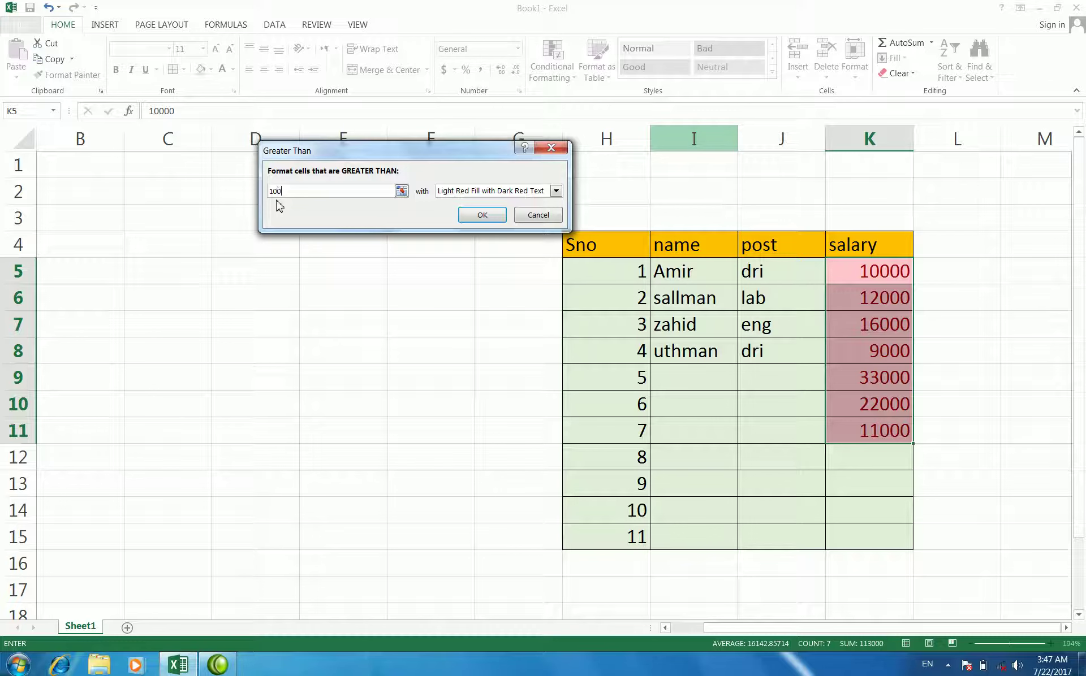
type("00")
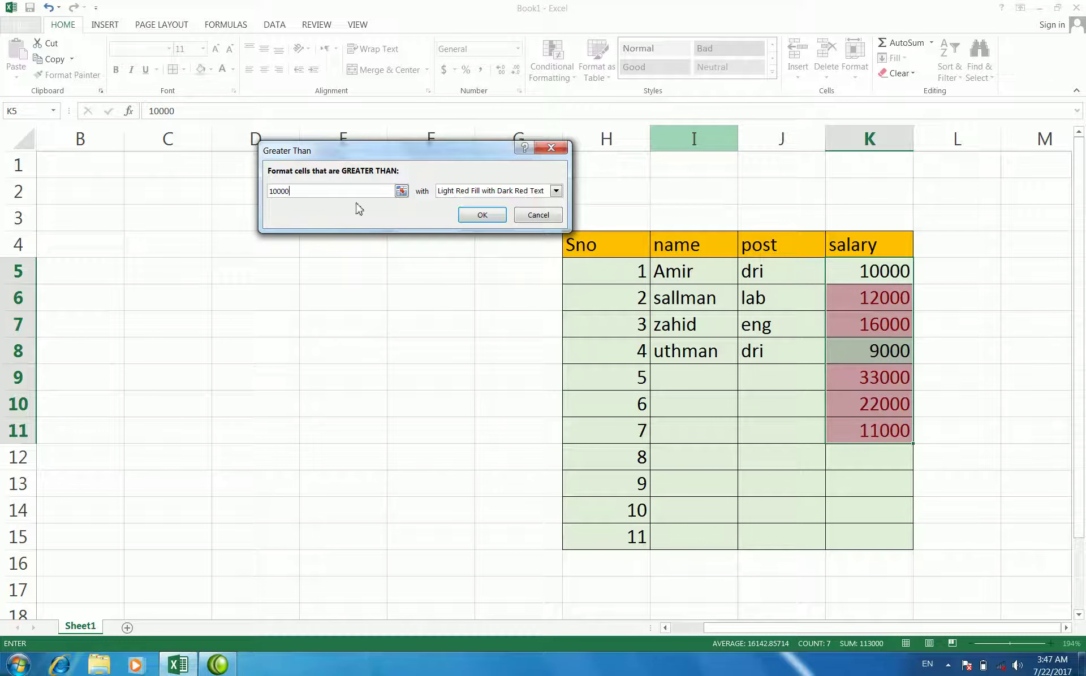
- Set the rule's highlight to a custom solid red fill and apply it
left_click(556, 191)
left_click(523, 212)
left_click(556, 192)
left_click(529, 221)
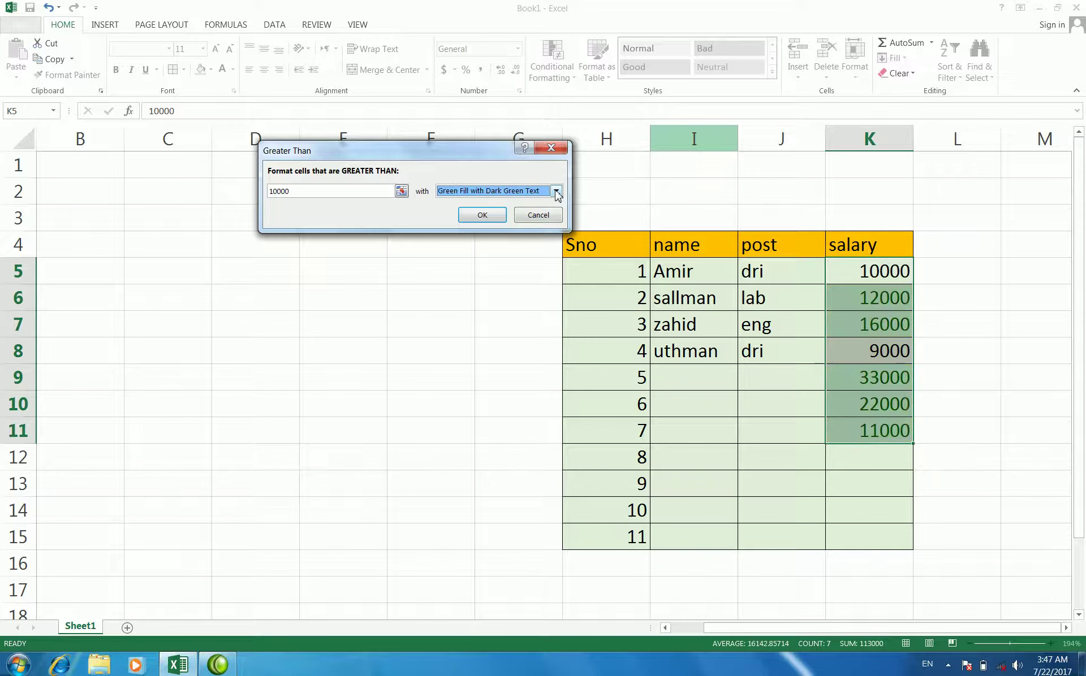
left_click(556, 191)
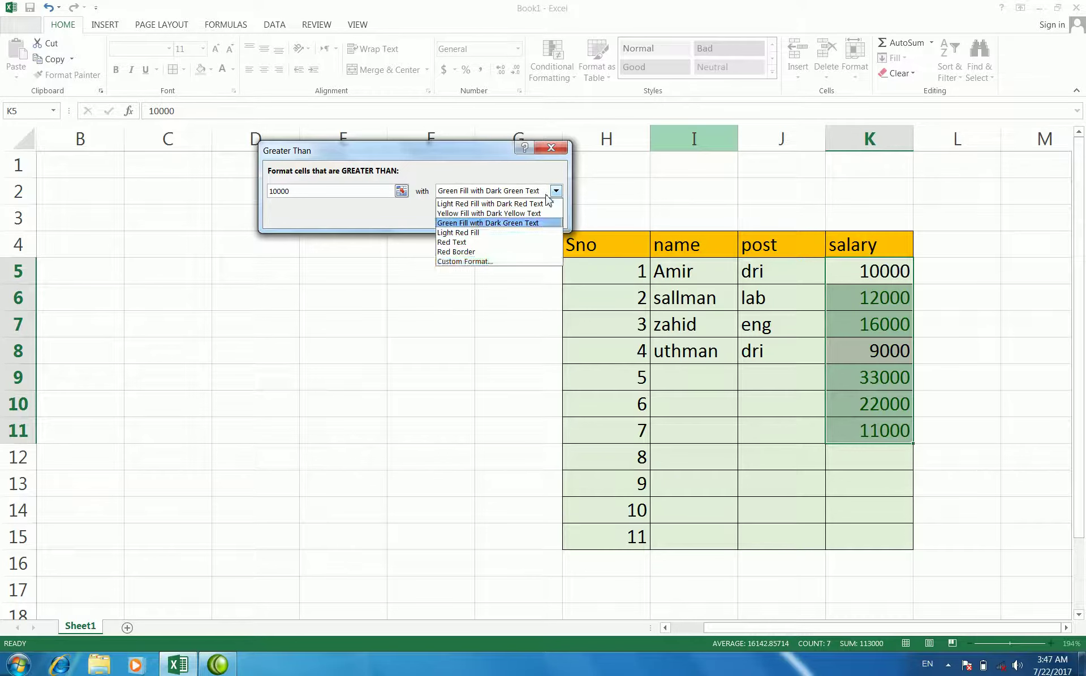
left_click(499, 263)
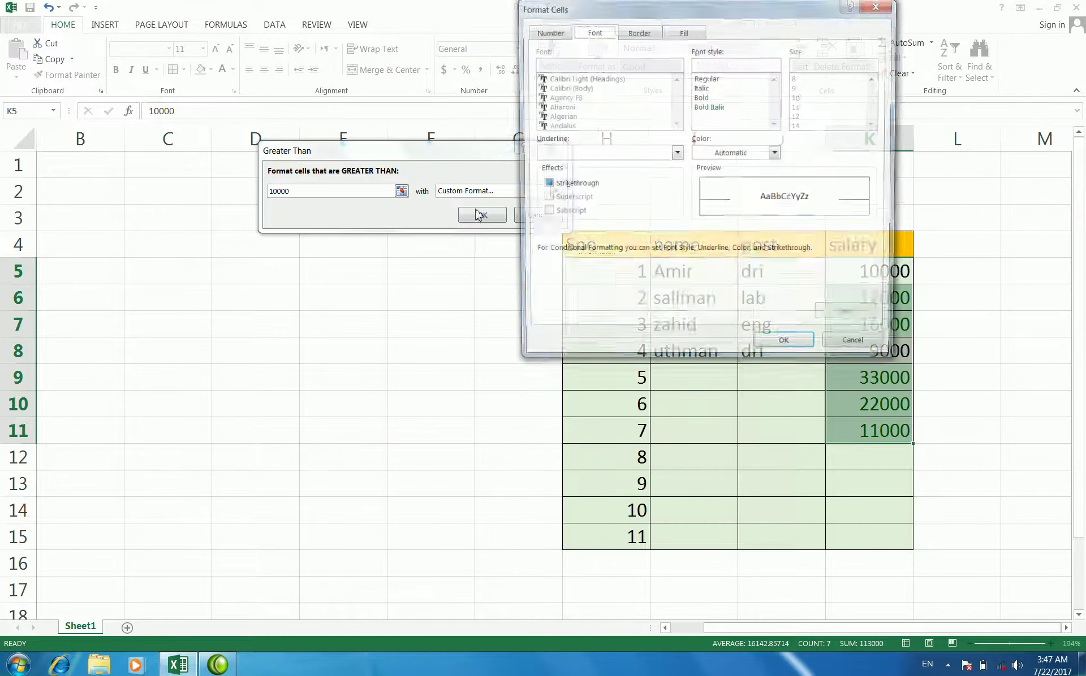
left_click_drag(657, 12, 553, 150)
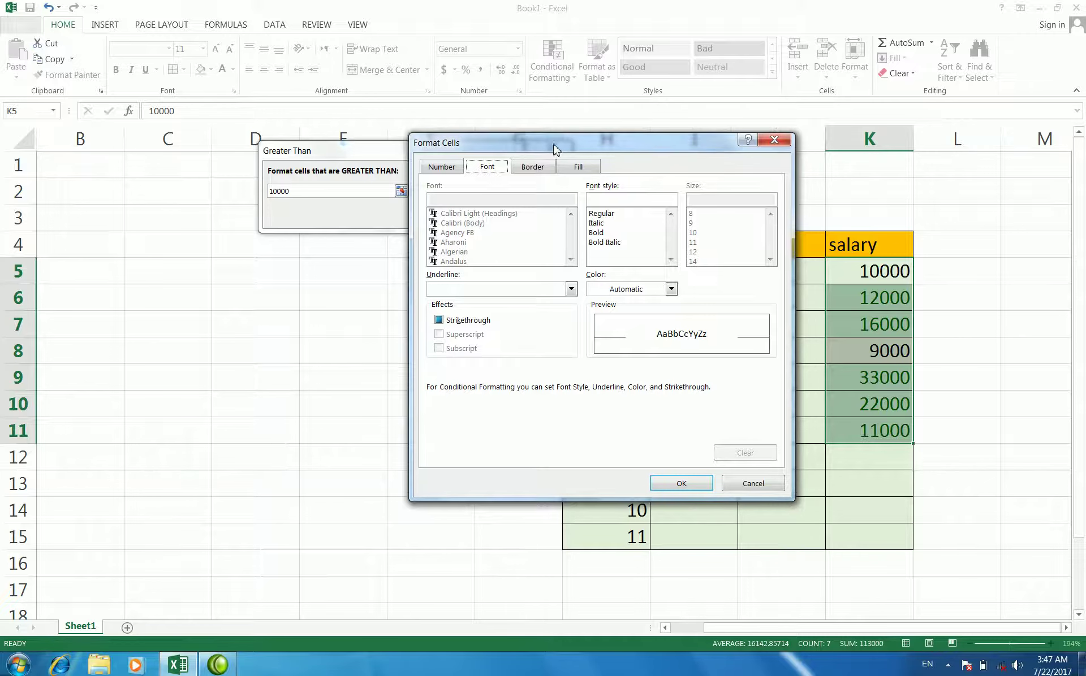
left_click(527, 170)
left_click(578, 169)
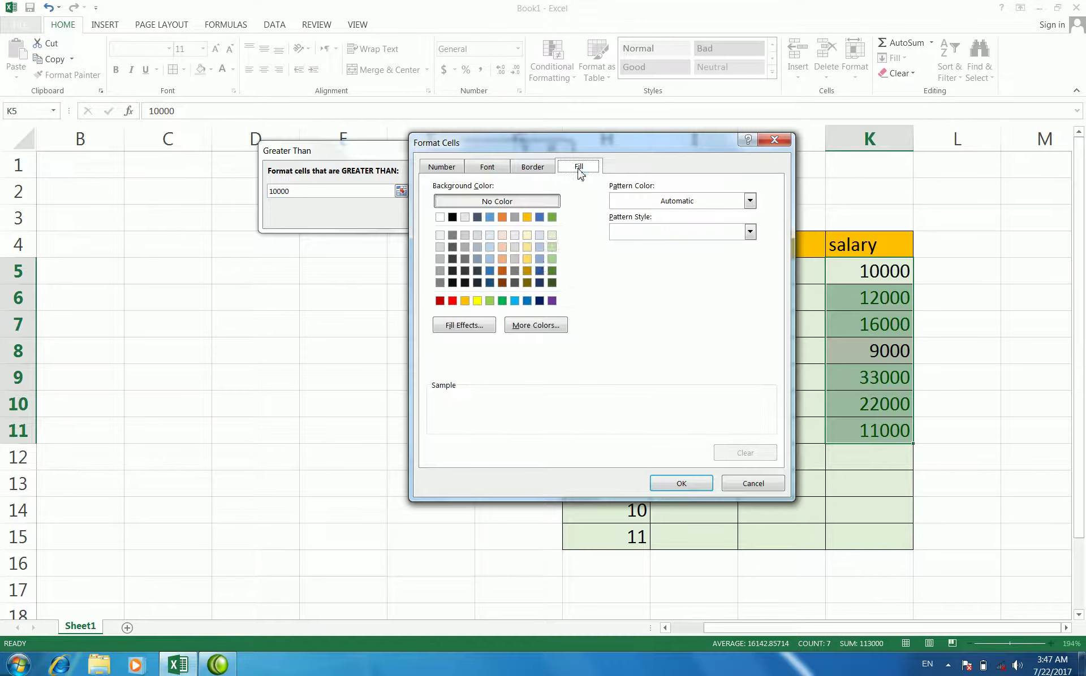
left_click(452, 300)
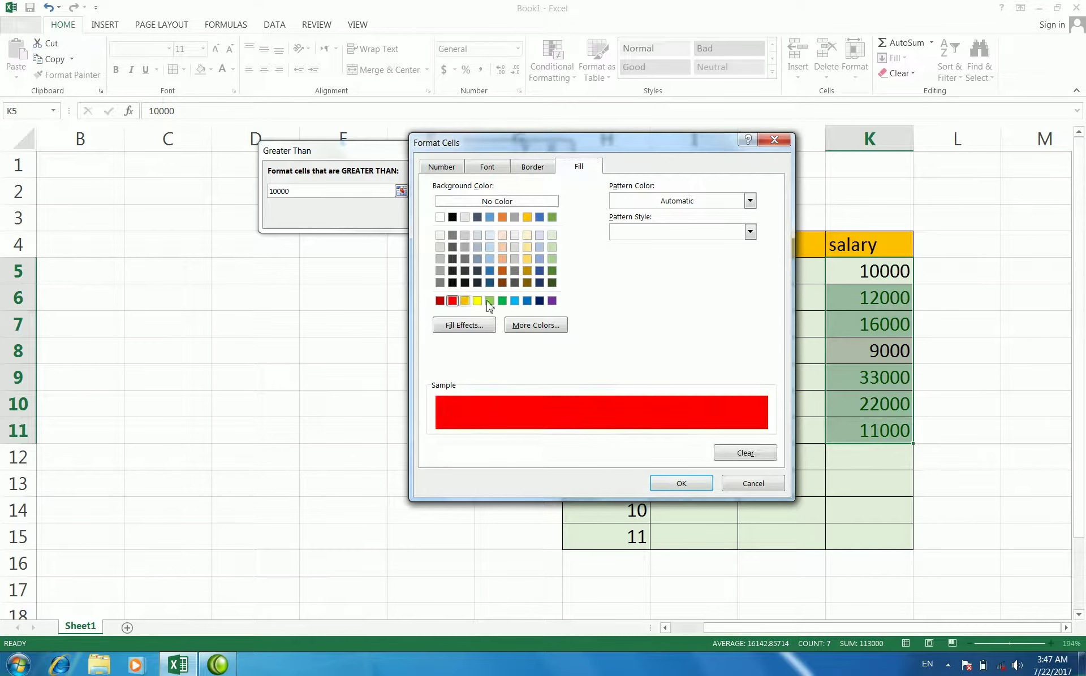
mouse_move(617, 150)
left_mouse_down()
mouse_move(640, 125)
mouse_move(557, 158)
mouse_move(557, 126)
left_mouse_up()
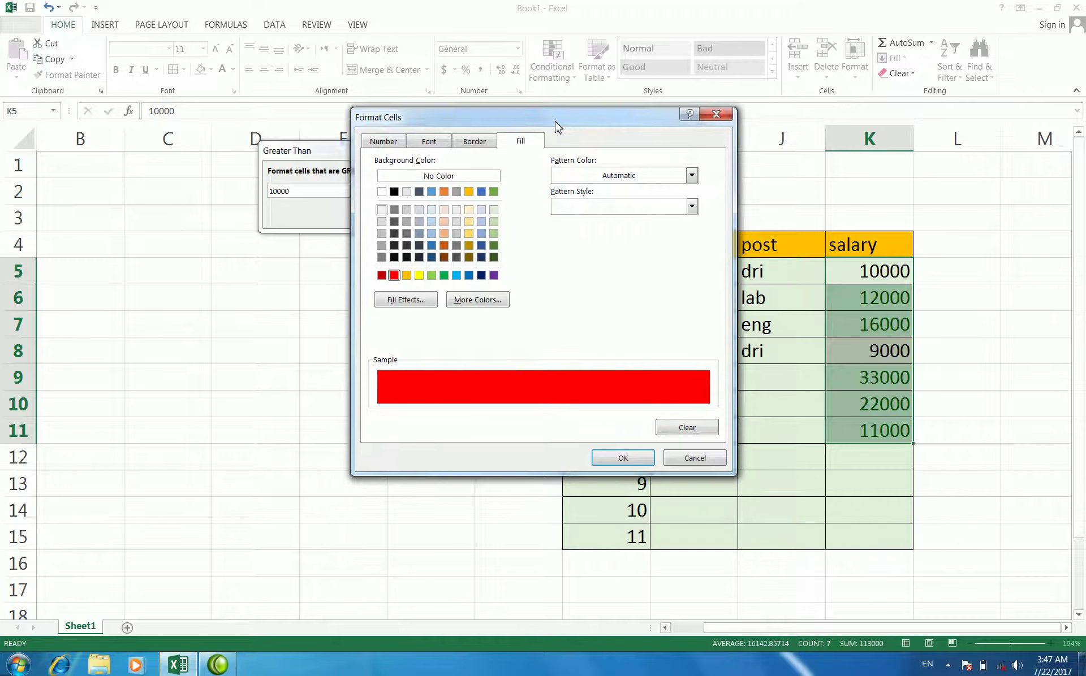
left_click(632, 465)
left_click(480, 215)
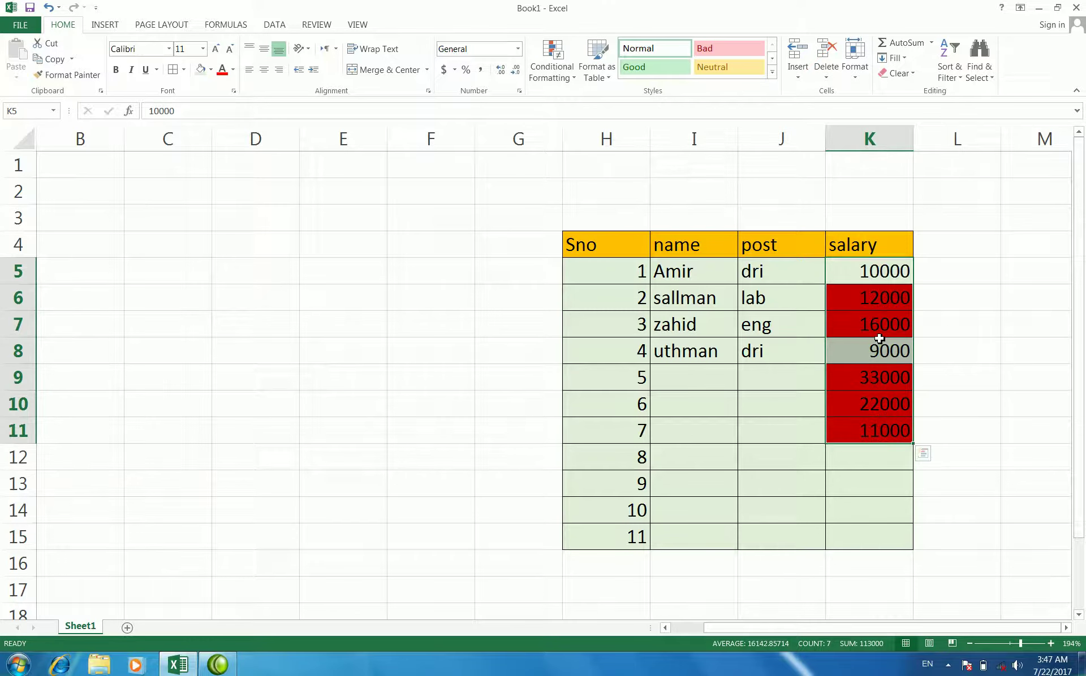
- Change K5's salary from 10000 to 10001 so it turns red
left_click_drag(885, 298, 887, 428)
left_click(923, 355)
left_click_drag(878, 299, 875, 429)
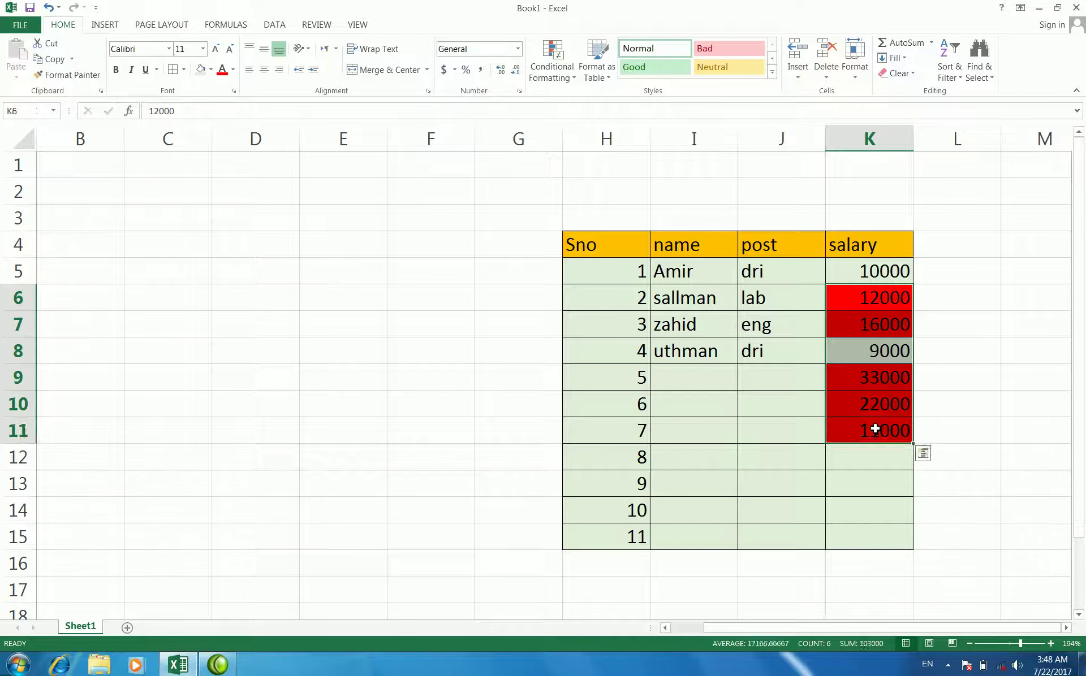
left_click(880, 351)
left_click(880, 328)
left_click(881, 300)
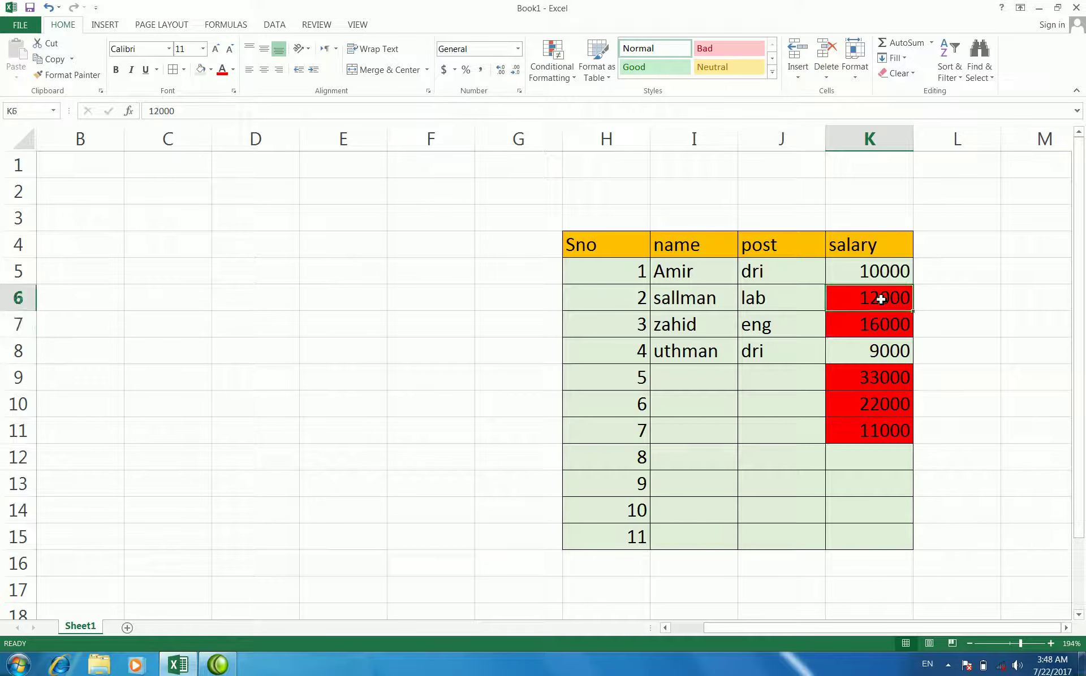
left_click(880, 272)
left_click(885, 295)
left_click(882, 274)
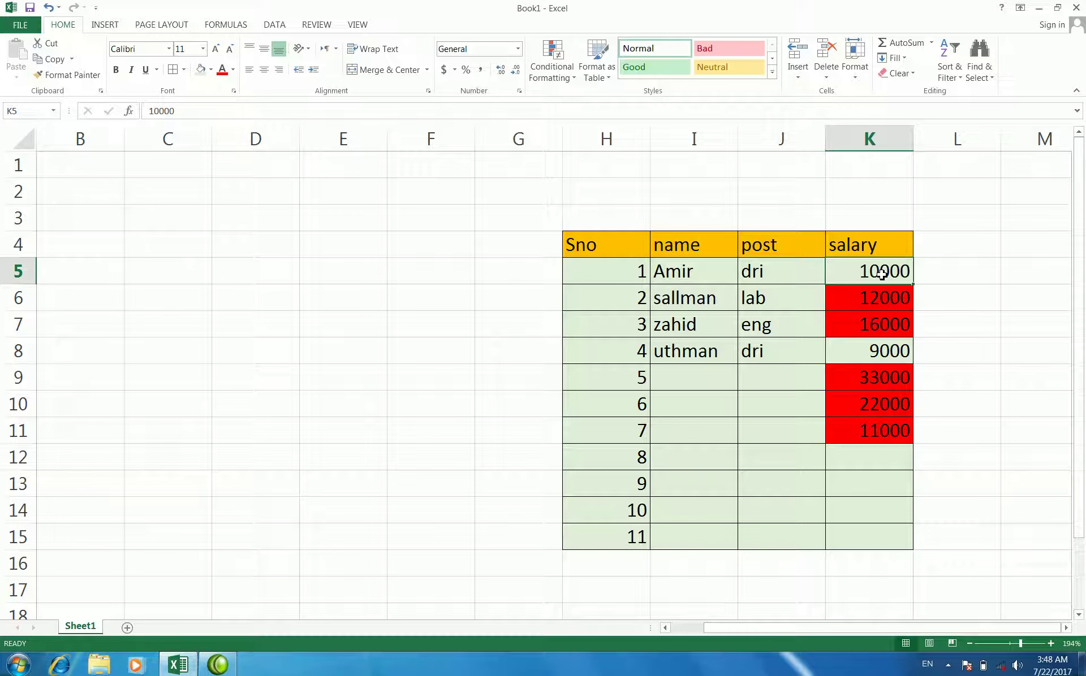
double_click(906, 271)
left_click_drag(907, 270, 904, 270)
type("1")
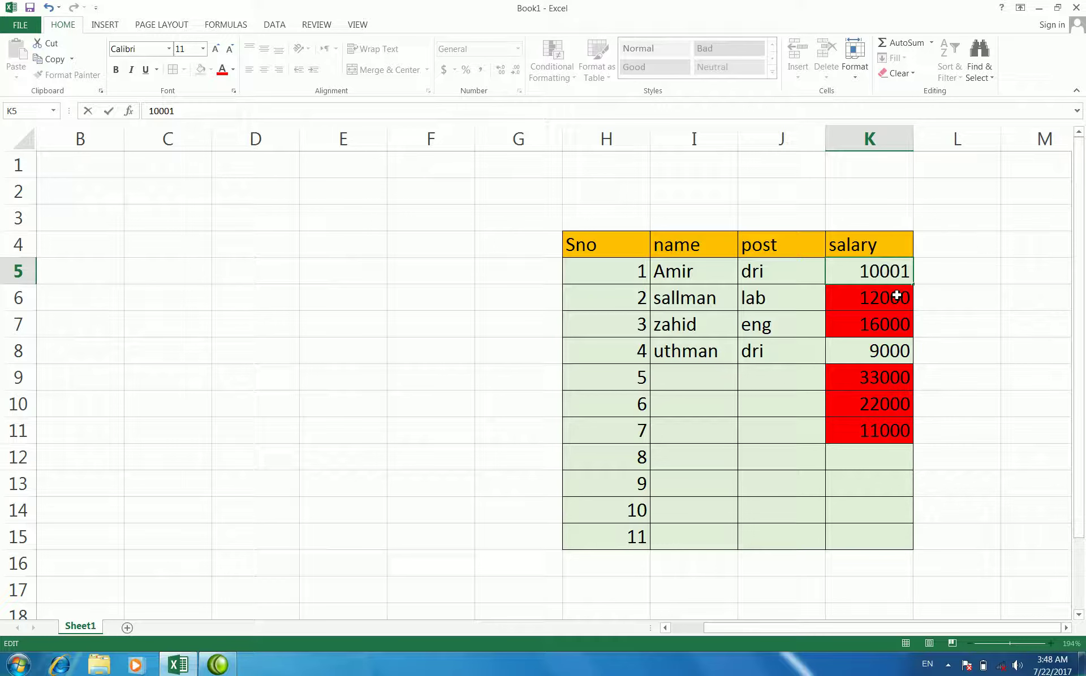
left_click(896, 296)
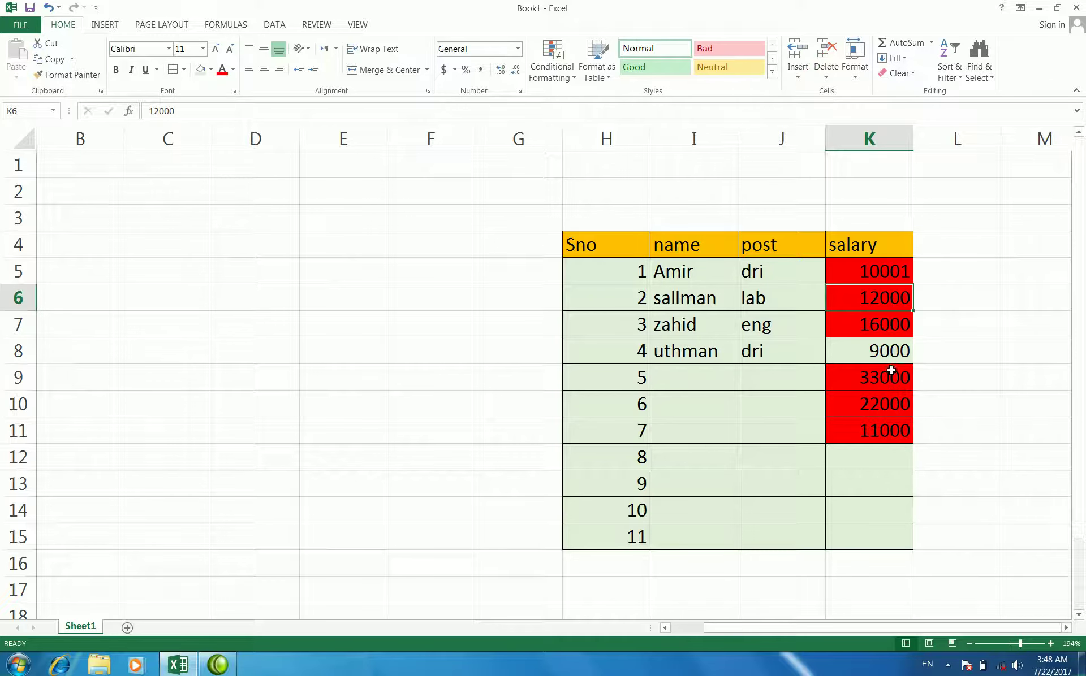
- Replace K6's salary with 8000, removing its red highlight
left_click(894, 351)
left_click(893, 303)
type("80000")
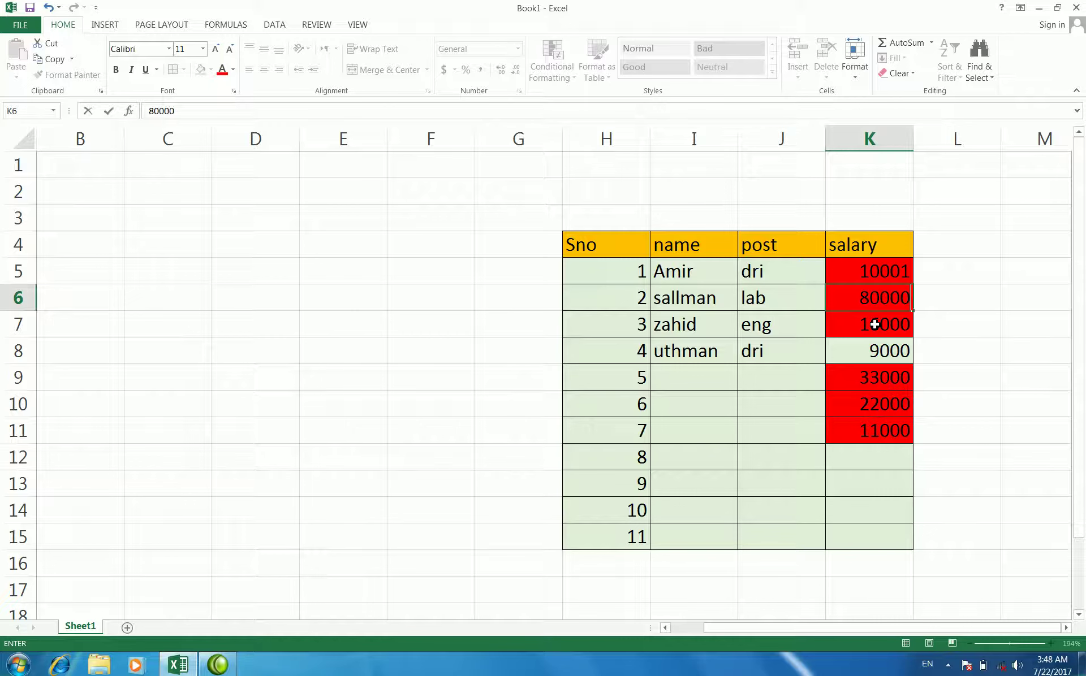
key("BackSpace")
key("Return")
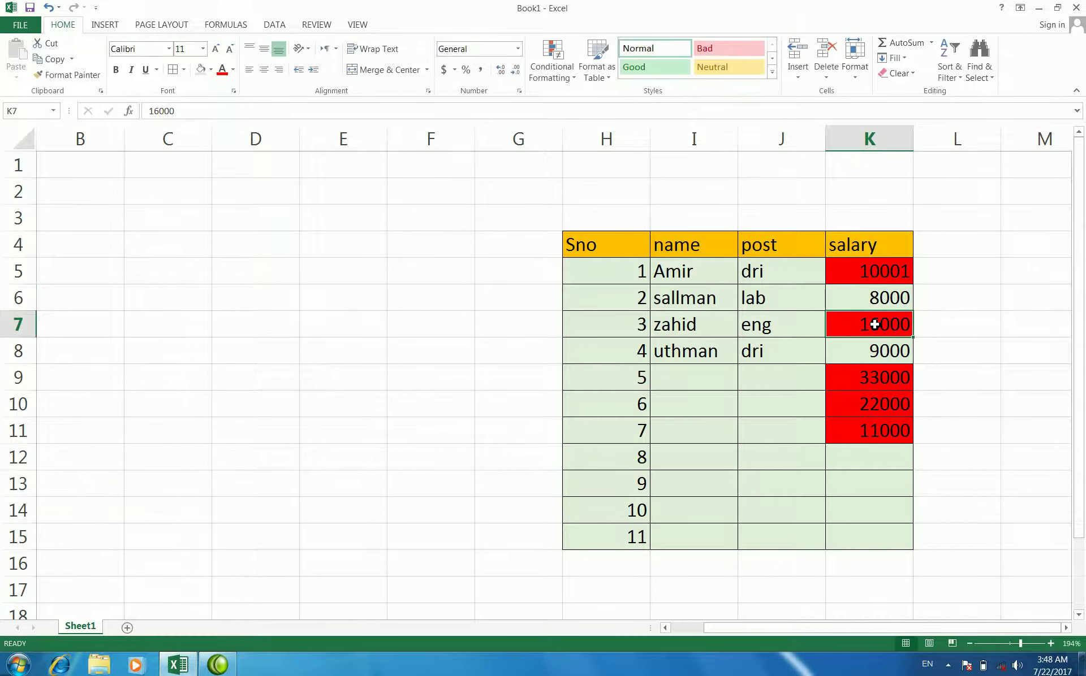
left_click(874, 360)
left_click(871, 376)
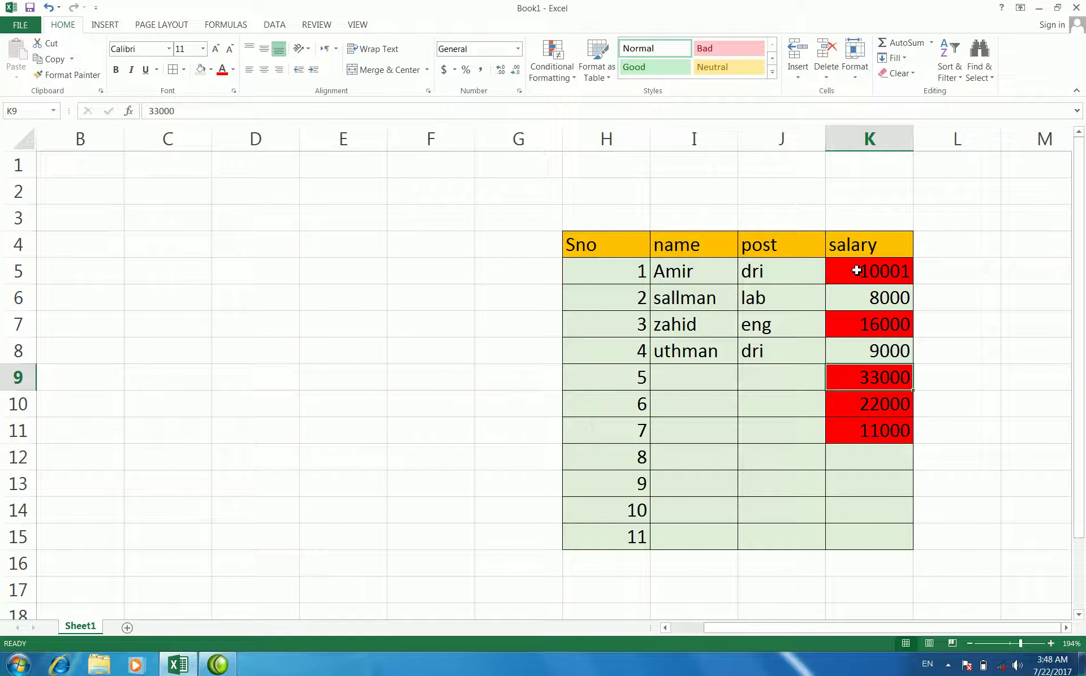
- Undo the 8000 and 10001 salary edits and the red greater-than rule, then reselect K5:K11
left_click_drag(855, 272, 864, 428)
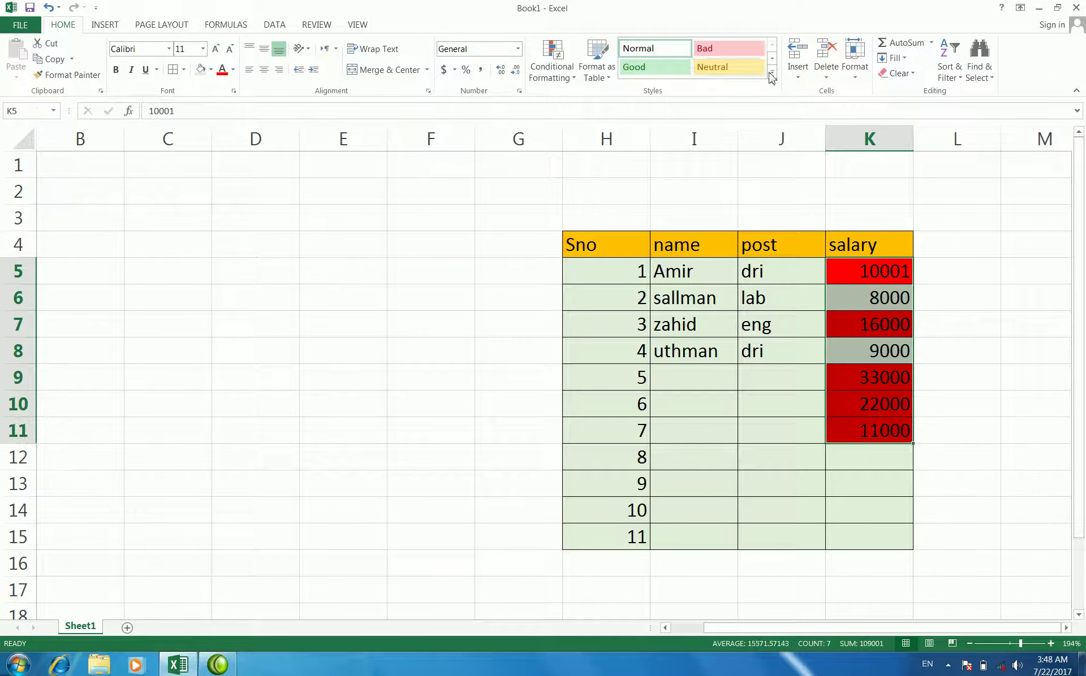
left_click(551, 65)
mouse_move(594, 100)
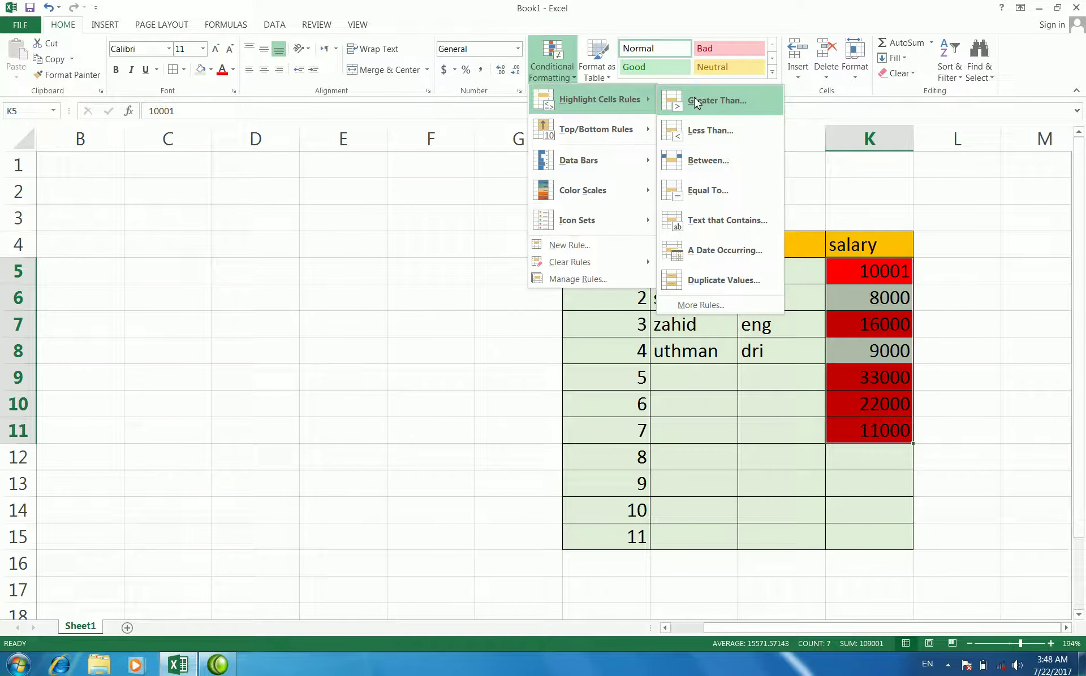
left_click(857, 296)
left_click(857, 296)
key("ctrl+z")
key("ctrl+z")
key("ctrl+z")
left_click(858, 297)
left_click_drag(858, 276, 855, 428)
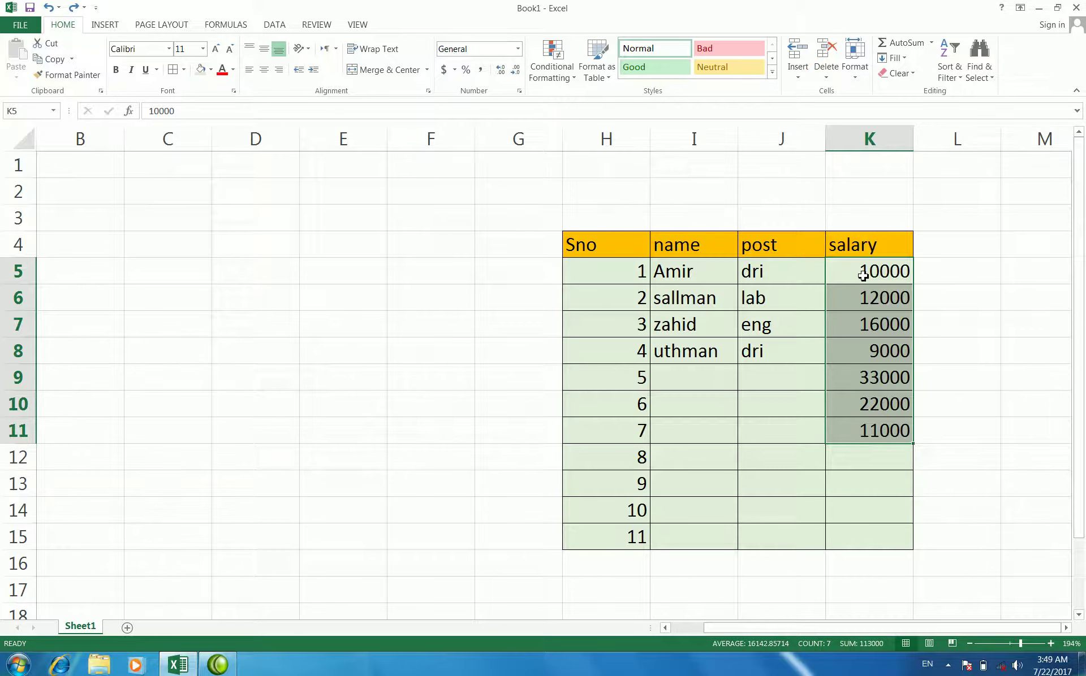
left_click_drag(860, 273, 862, 420)
- Add a Less Than 10000 rule with a light blue custom fill to the salaries
left_click(574, 82)
mouse_move(594, 100)
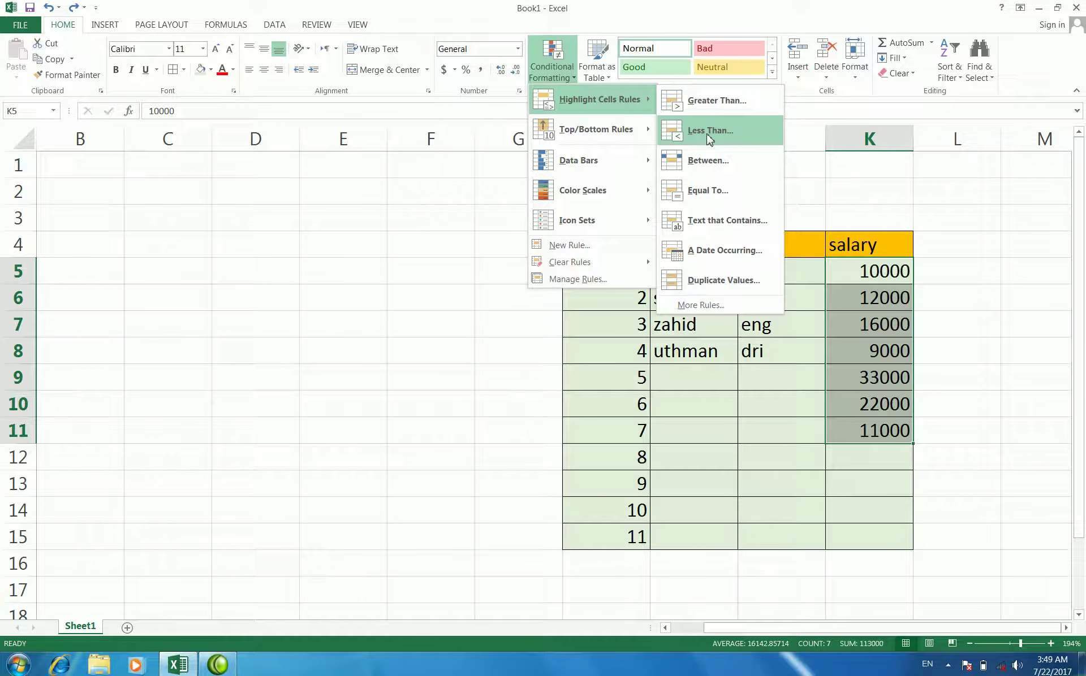
left_click(709, 131)
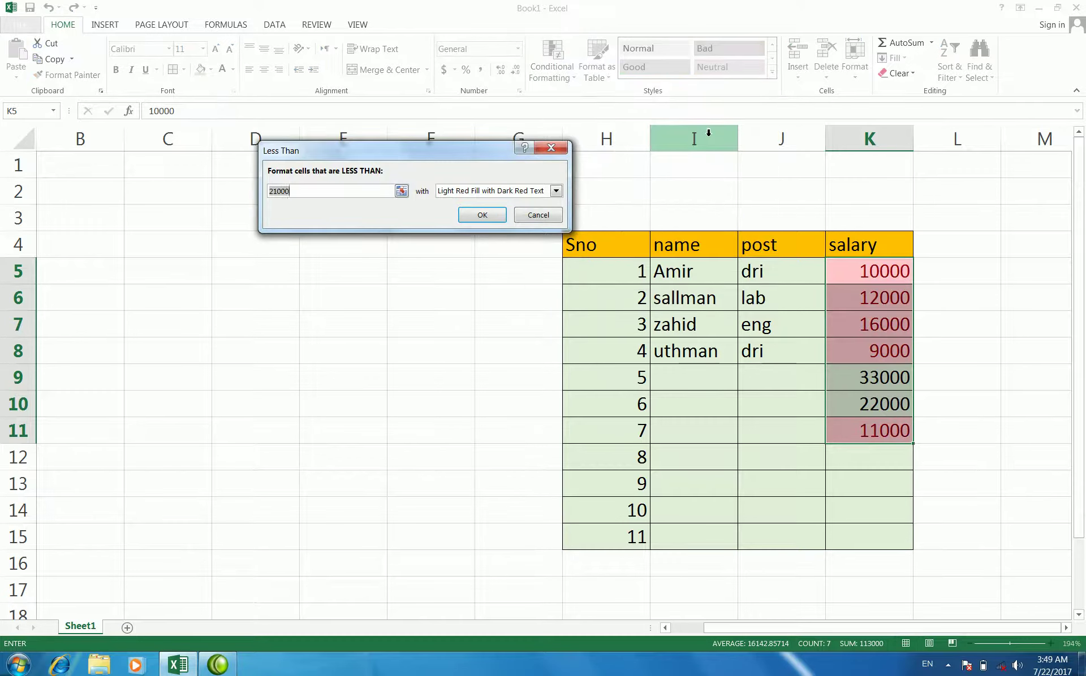
type("21000")
left_click_drag(306, 195, 275, 195)
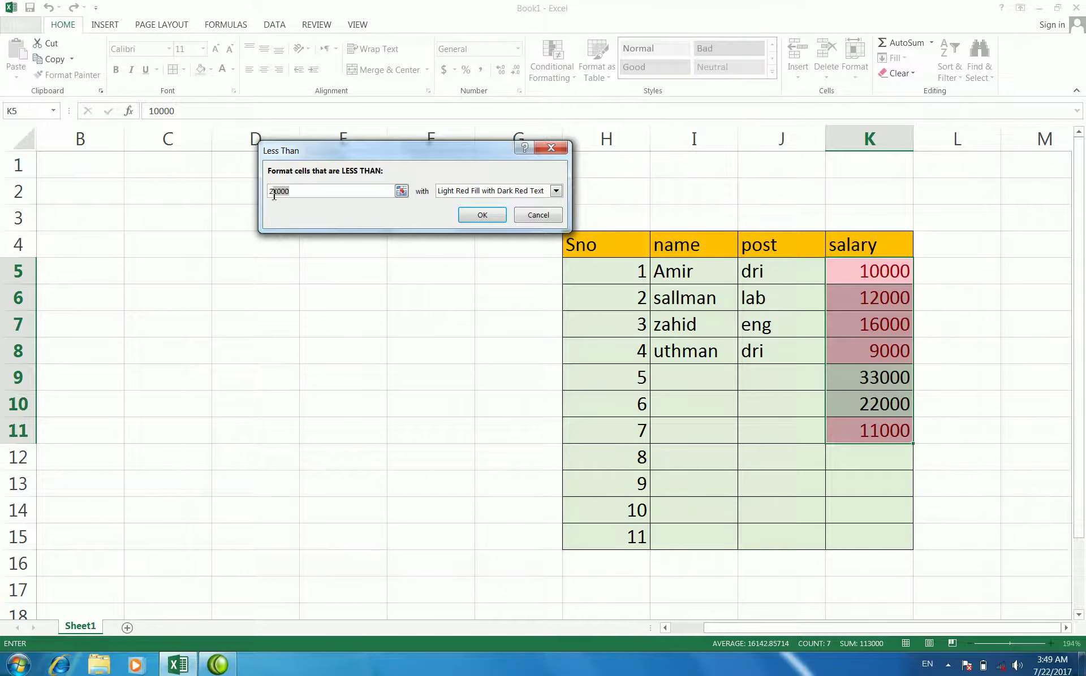
type("10")
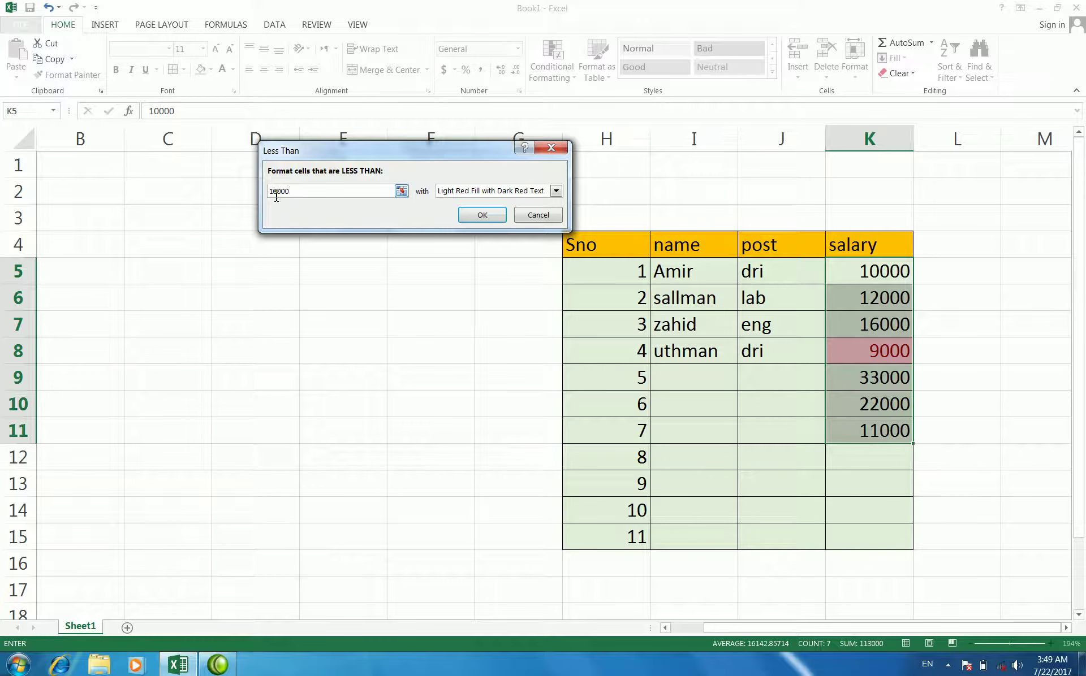
left_click(556, 191)
left_click(492, 261)
left_click(328, 165)
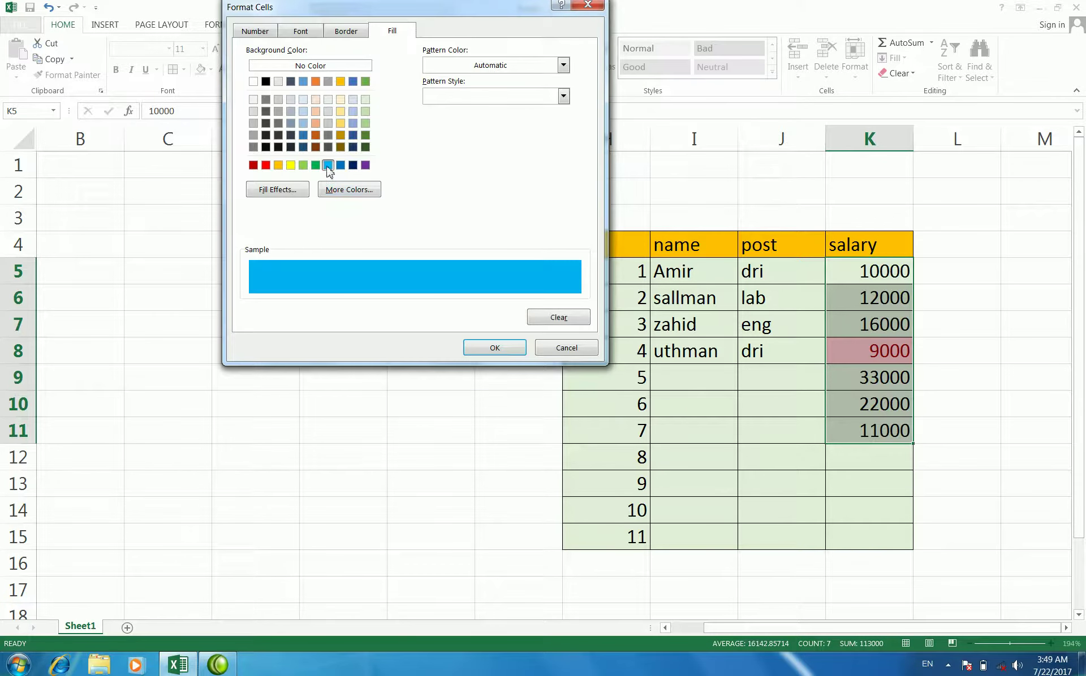
left_click(494, 347)
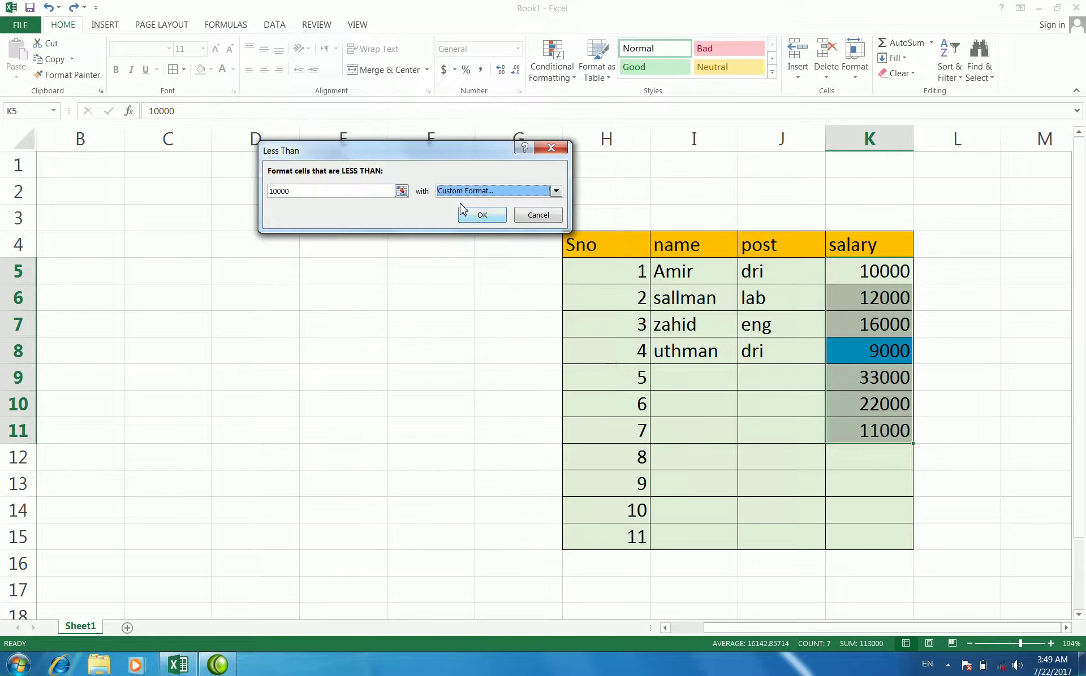
left_click(482, 214)
left_click(872, 325)
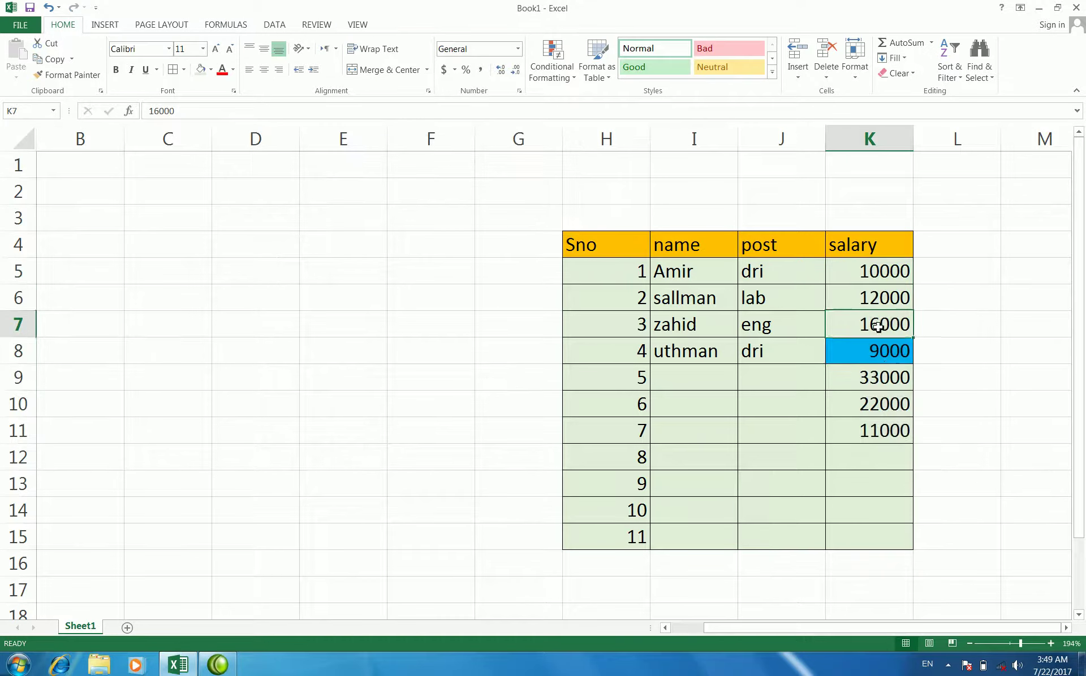
- Enter 8000 in K5 to test that it turns blue
left_click_drag(886, 276, 890, 429)
left_click(885, 276)
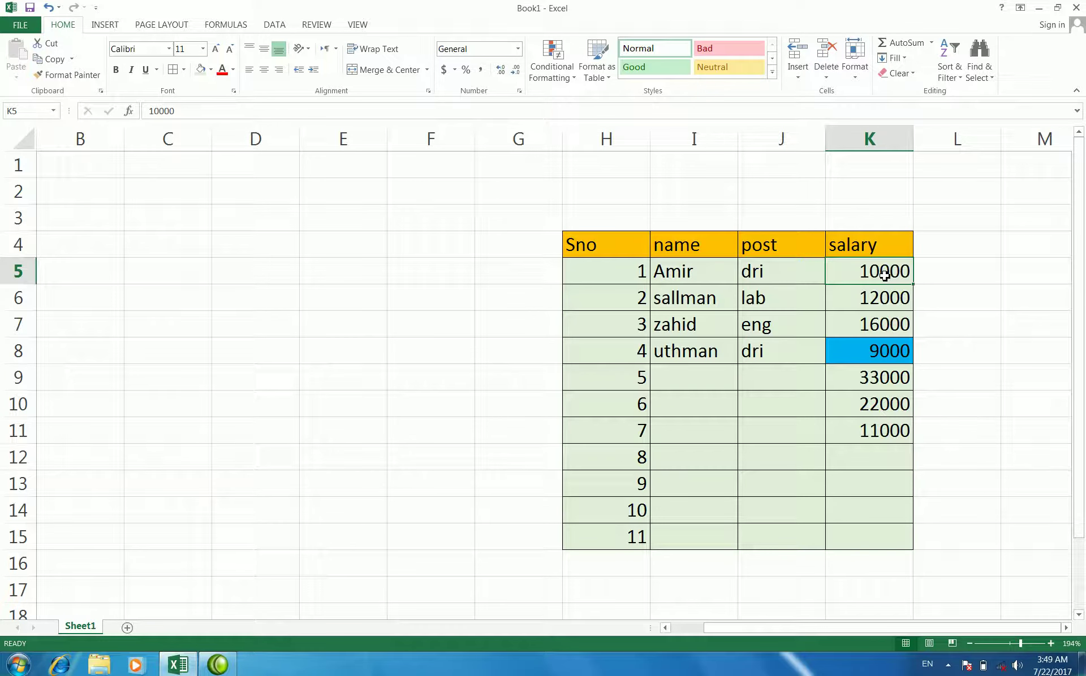
type("8000")
key("Return")
- Undo the 8000 test edit to restore the original salaries, then reselect K5:K11
left_click(889, 435)
left_click(887, 407)
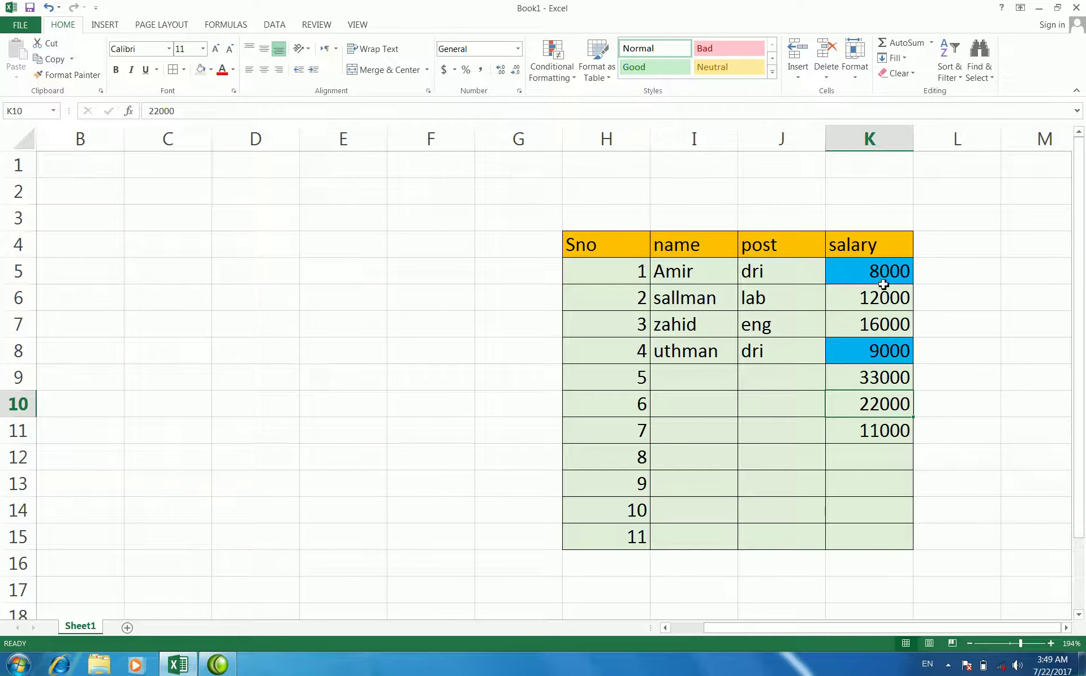
key("ctrl+z")
key("ctrl+shift+Down")
key("shift+Up")
key("shift+Up")
left_click_drag(883, 284, 886, 432)
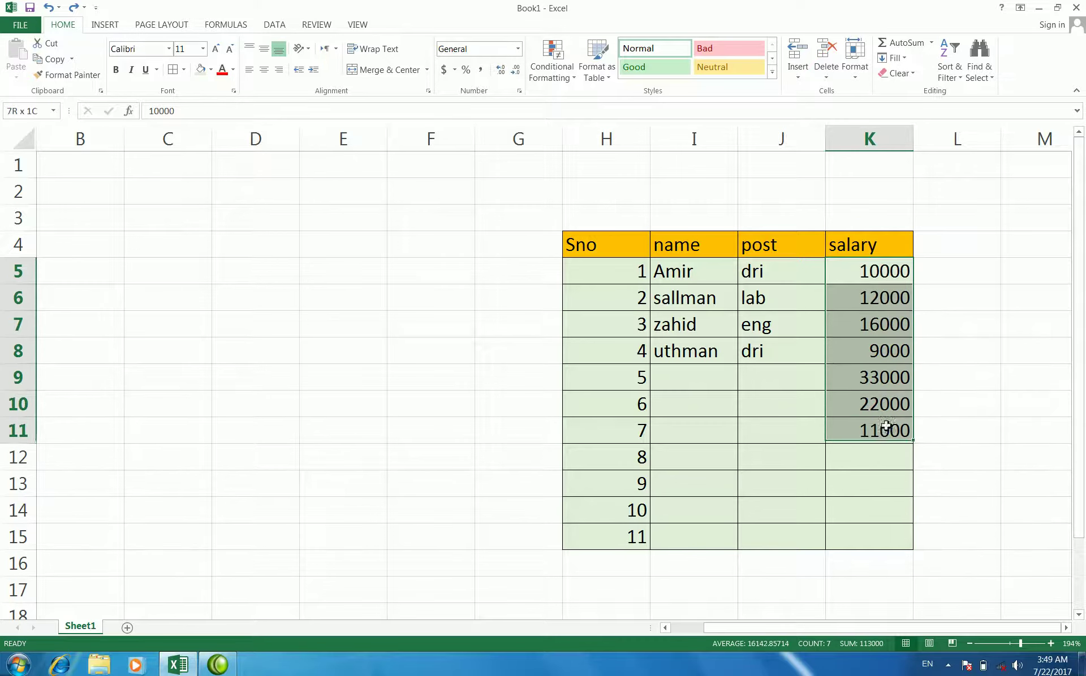
- Create a Between 10000 and 15000 rule with an orange custom fill for the salaries
left_click(575, 78)
mouse_move(594, 99)
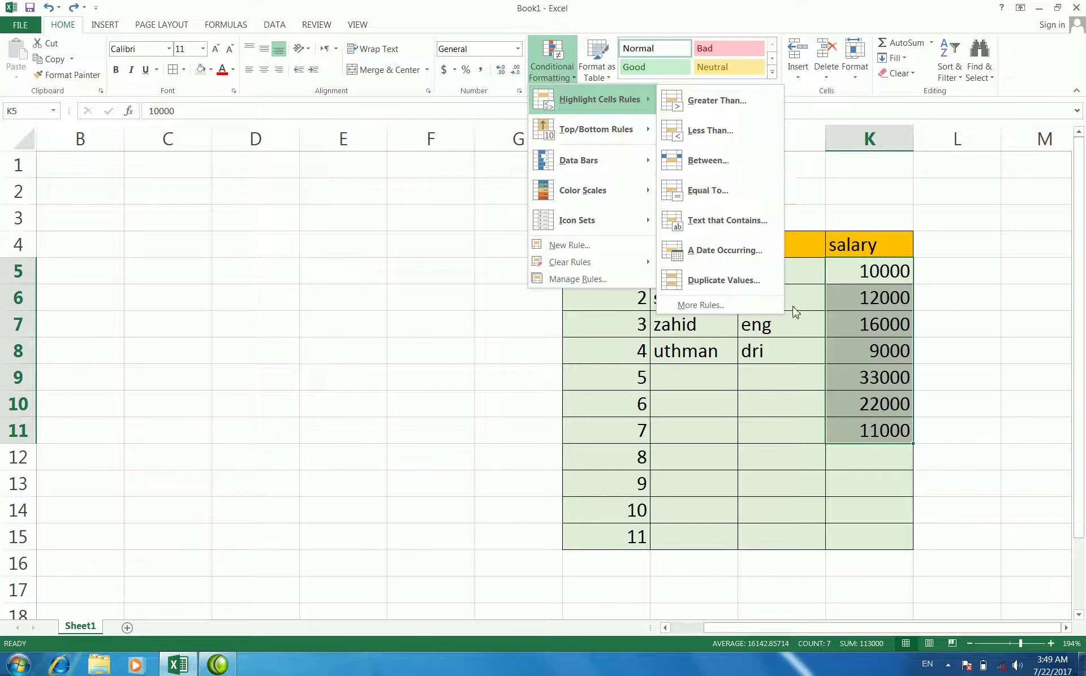
left_click(730, 171)
mouse_move(528, 164)
left_mouse_down()
mouse_move(780, 166)
mouse_move(768, 165)
left_mouse_up()
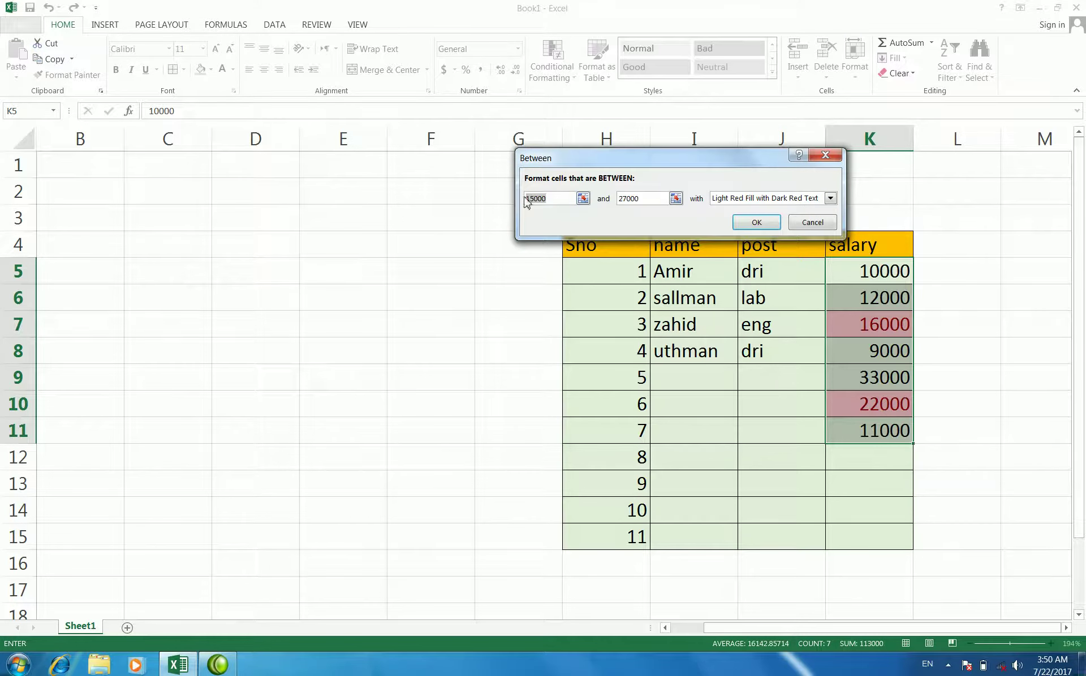
type("1")
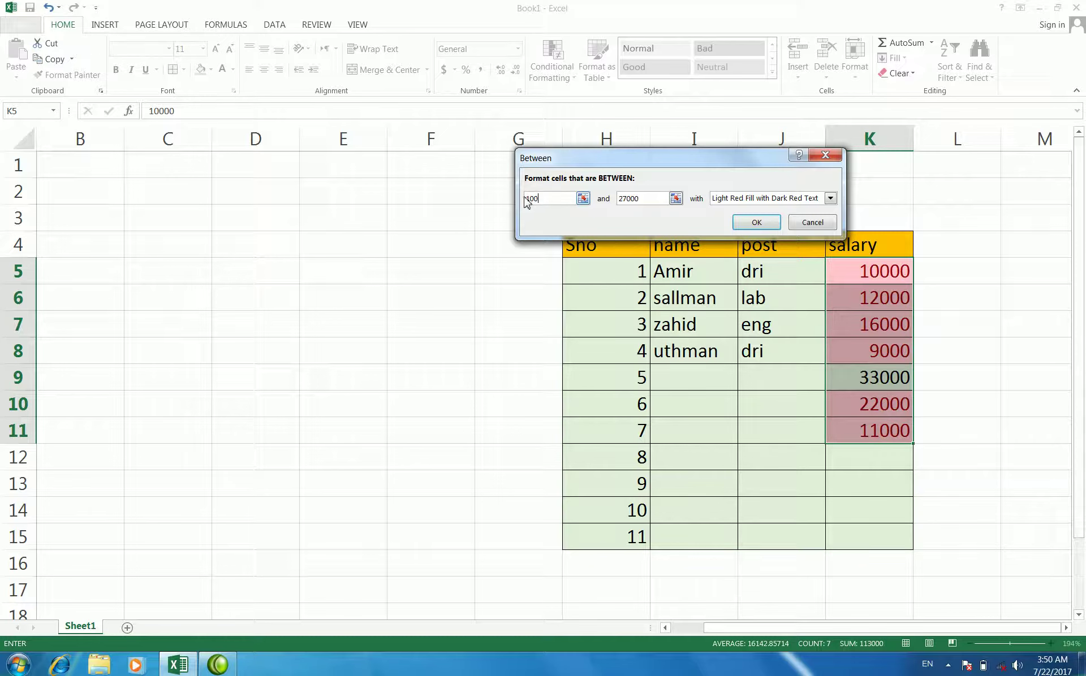
type("00")
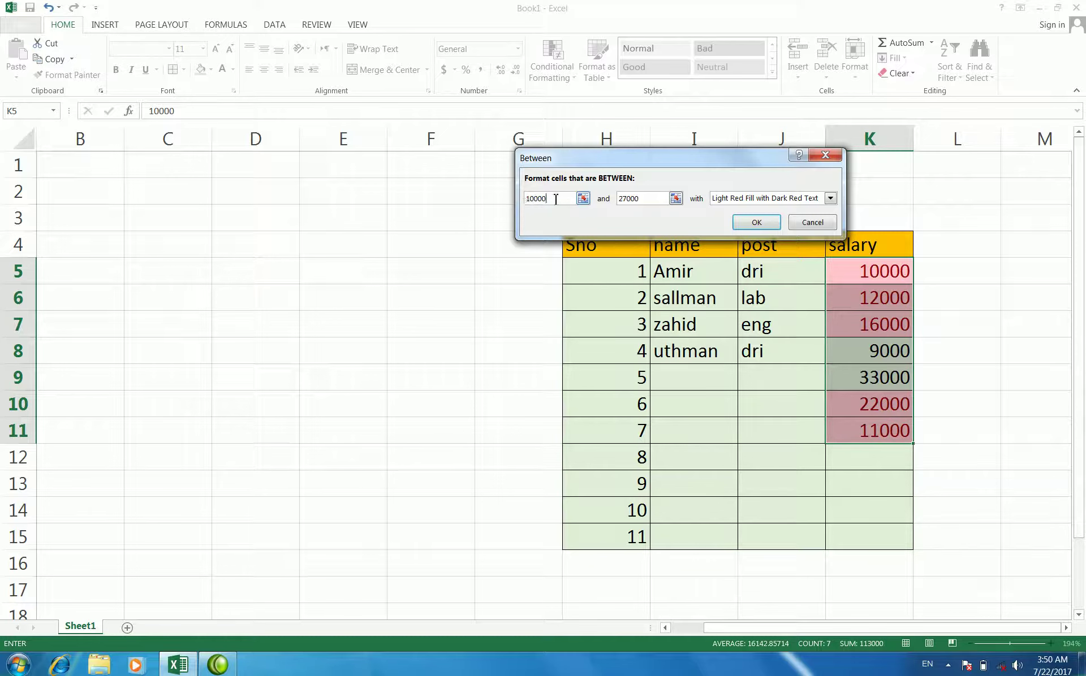
left_click_drag(639, 197, 623, 200)
type("1500")
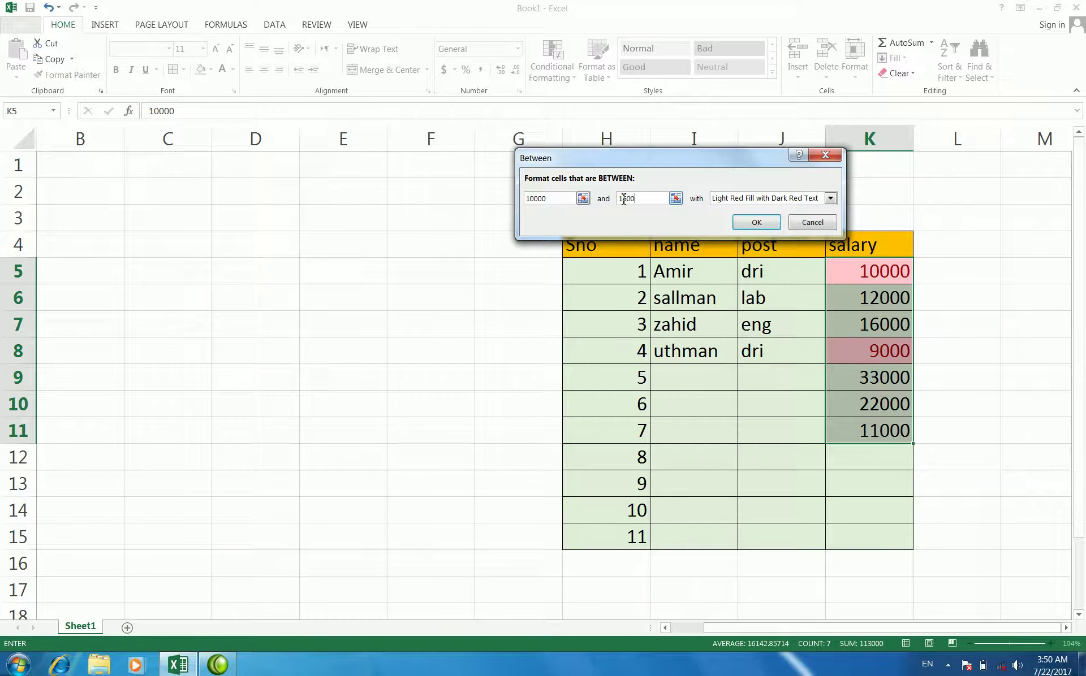
type("0")
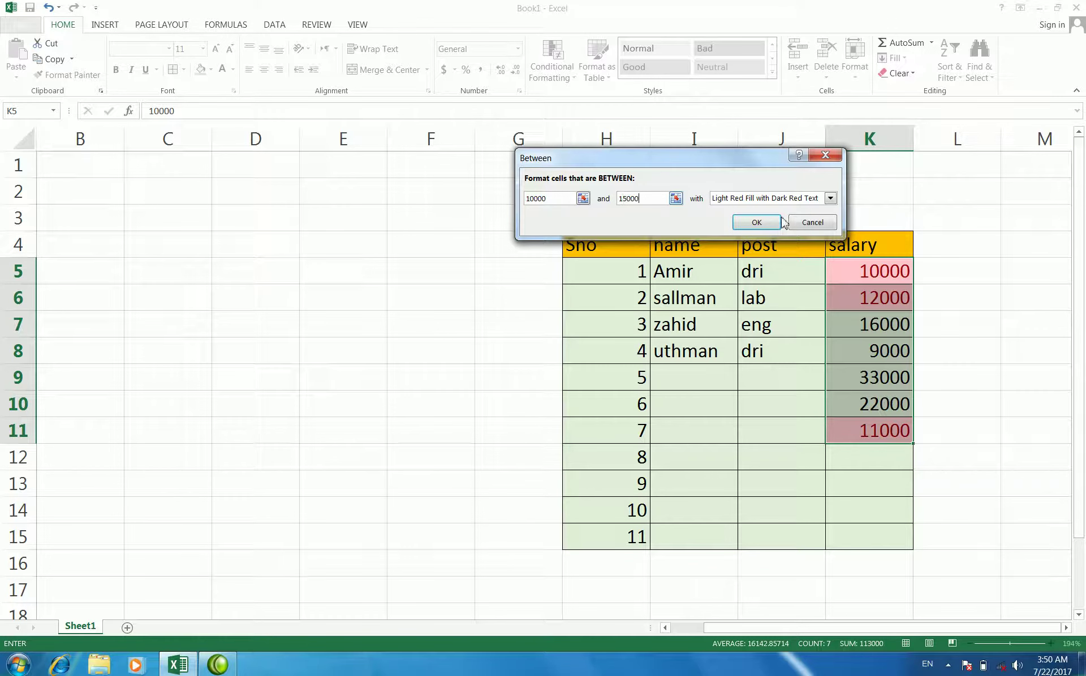
left_click(830, 198)
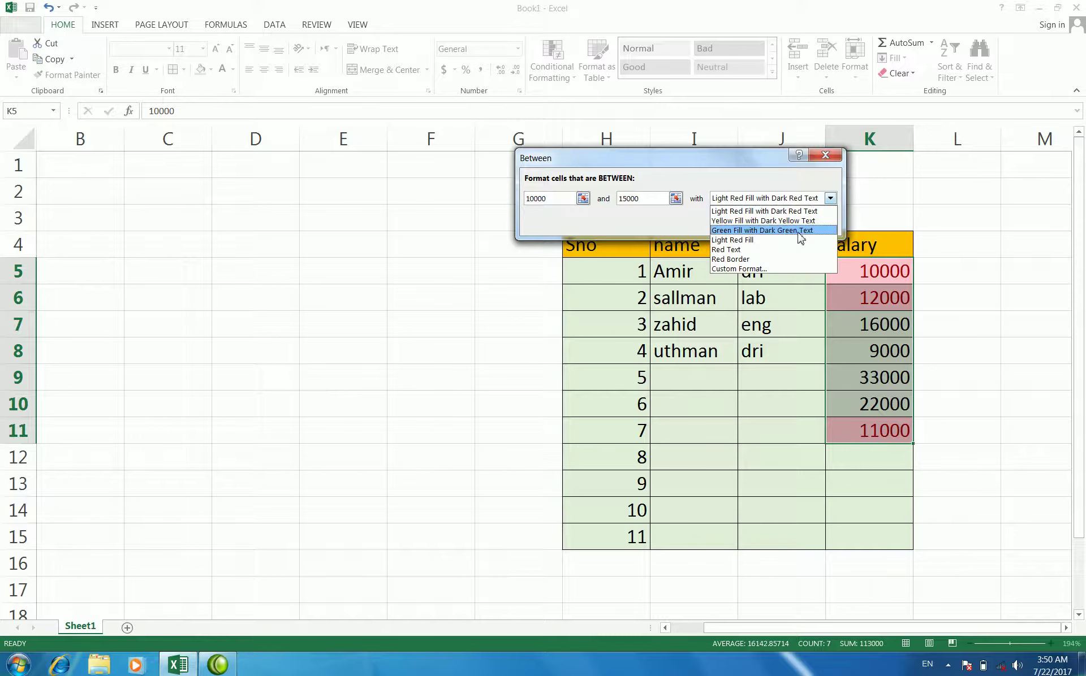
left_click(791, 269)
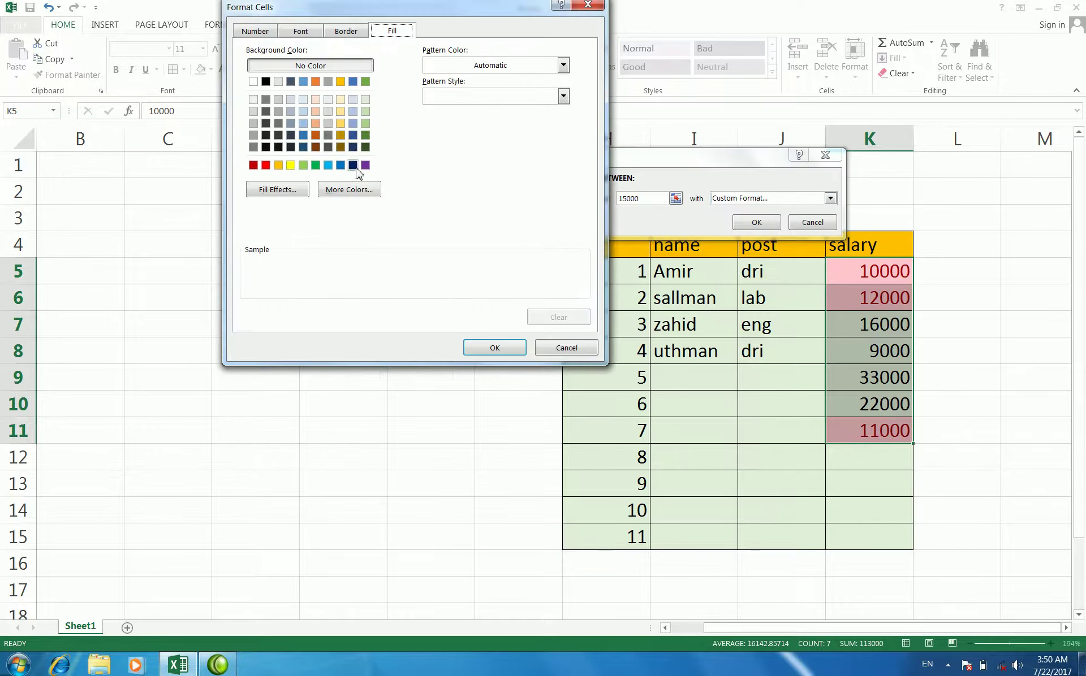
left_click(316, 135)
left_click(494, 347)
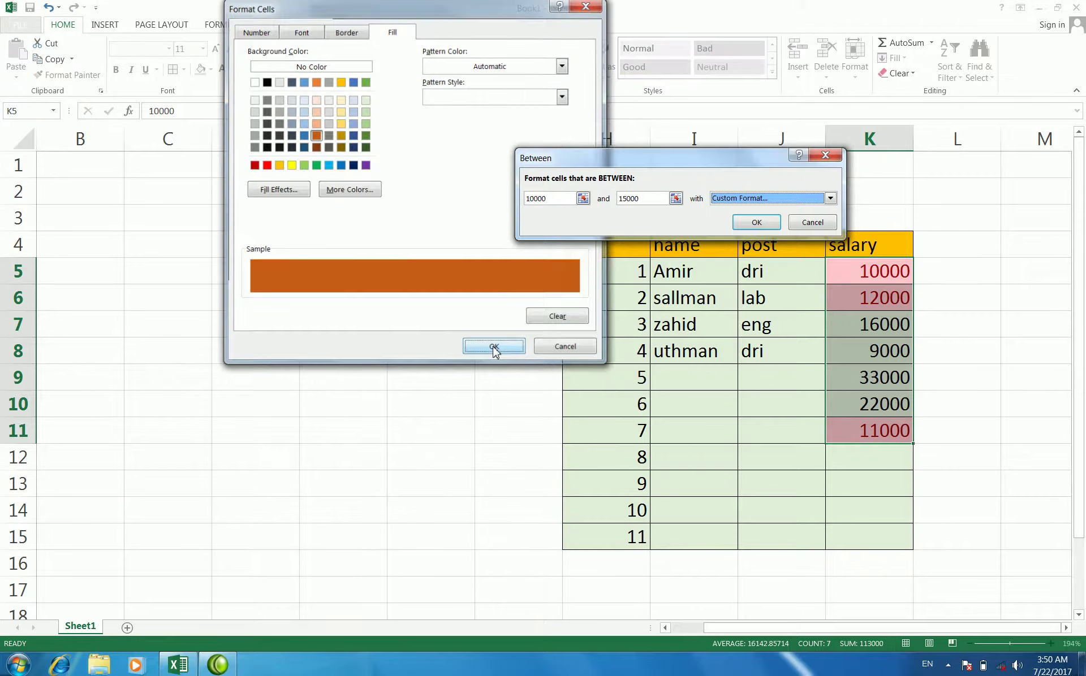
left_click(756, 222)
- Test with 13000 in K8, then undo to restore 9000 and remove the orange highlight
left_click(816, 318)
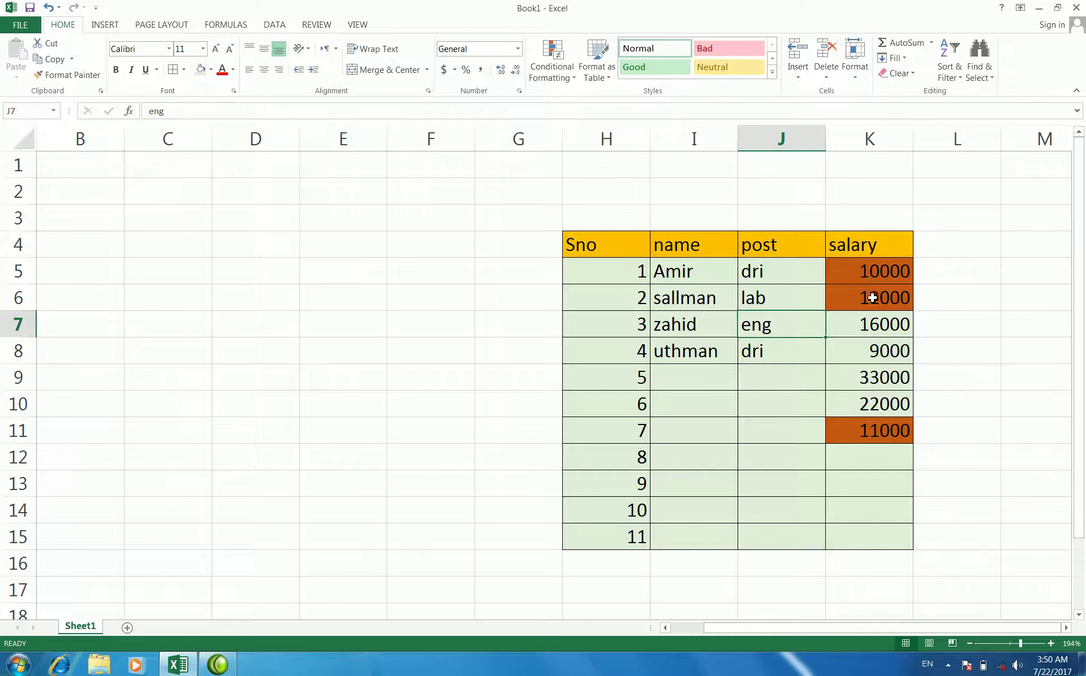
left_click(865, 438)
left_click(875, 412)
left_click(874, 379)
left_click(875, 355)
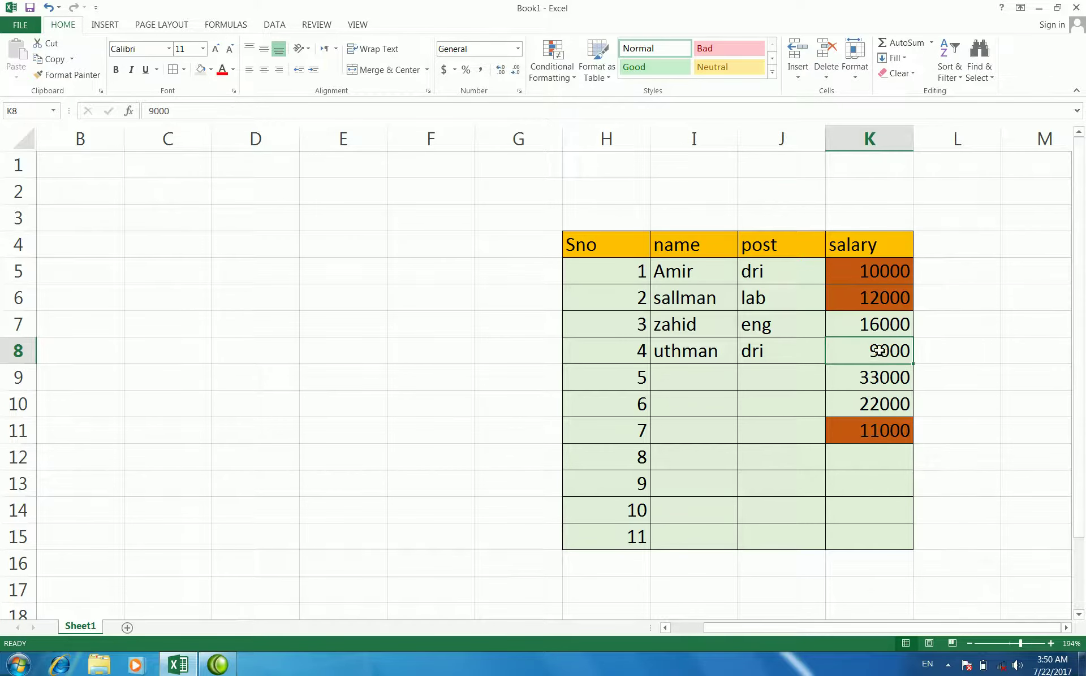
type("2")
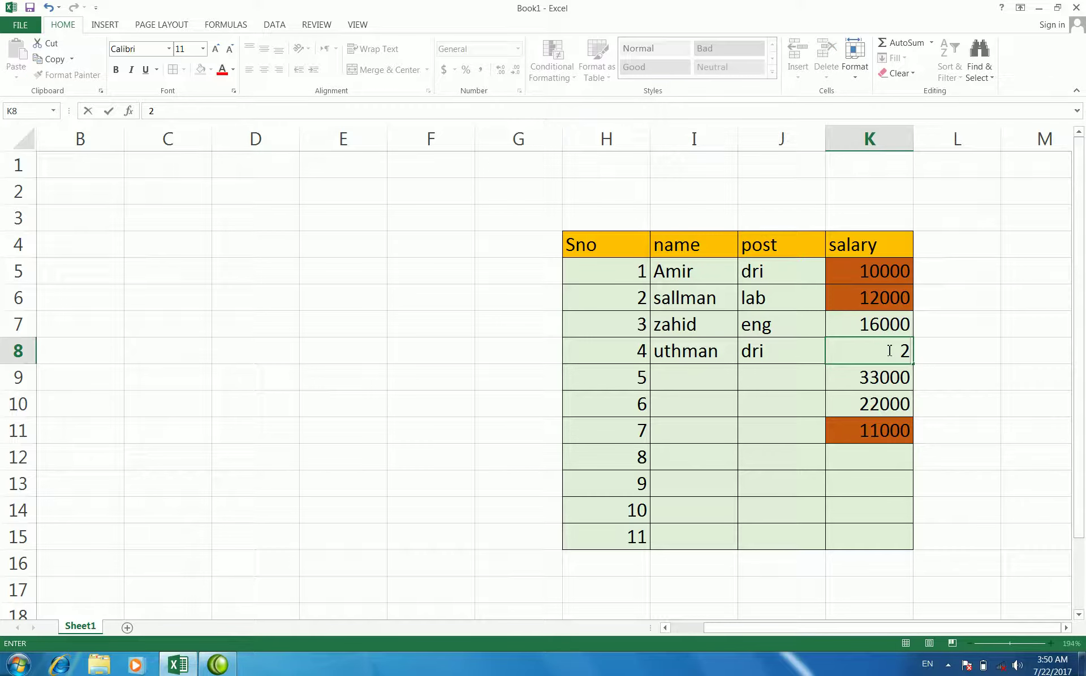
type("3000")
key("Return")
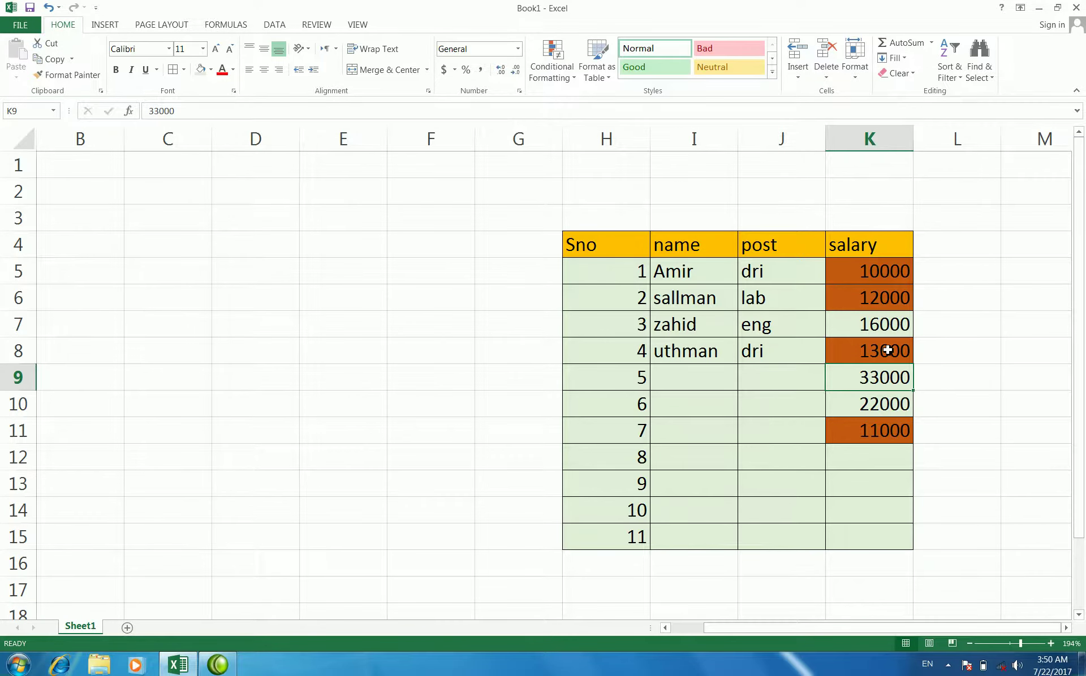
scroll(905, 384, "down", 1)
scroll(882, 430, "up", 1)
key("ctrl+z")
key("ctrl+z")
left_click(860, 319)
- Select K5:K11 and add an Equal To 12000 rule with a blue-grey custom fill
left_click_drag(872, 272, 876, 434)
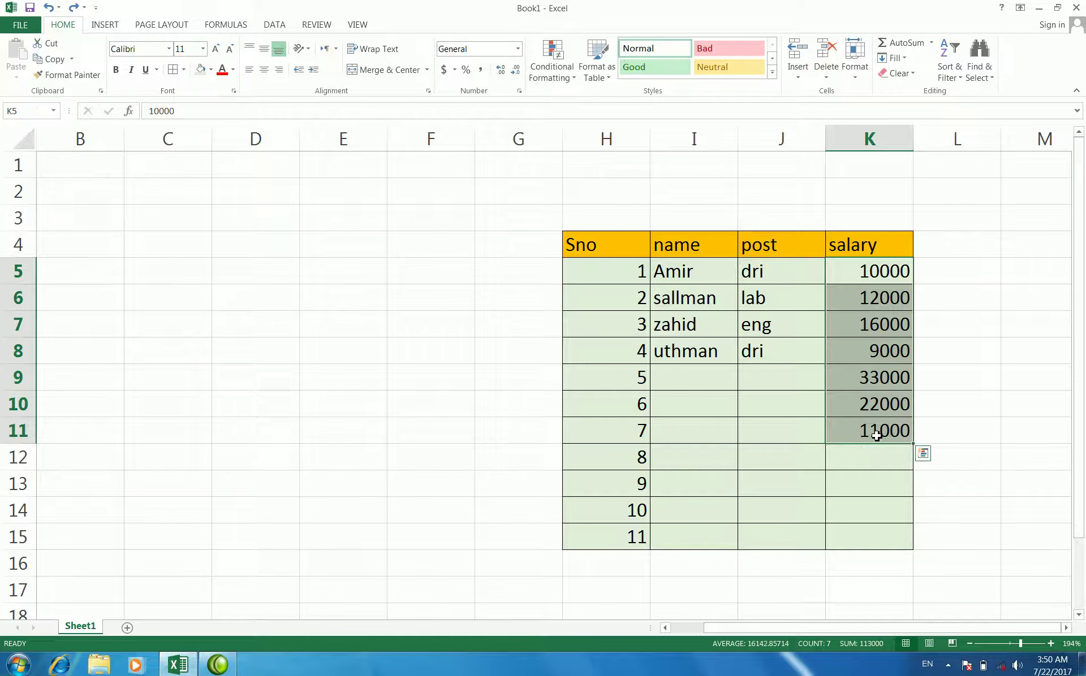
left_click(865, 381)
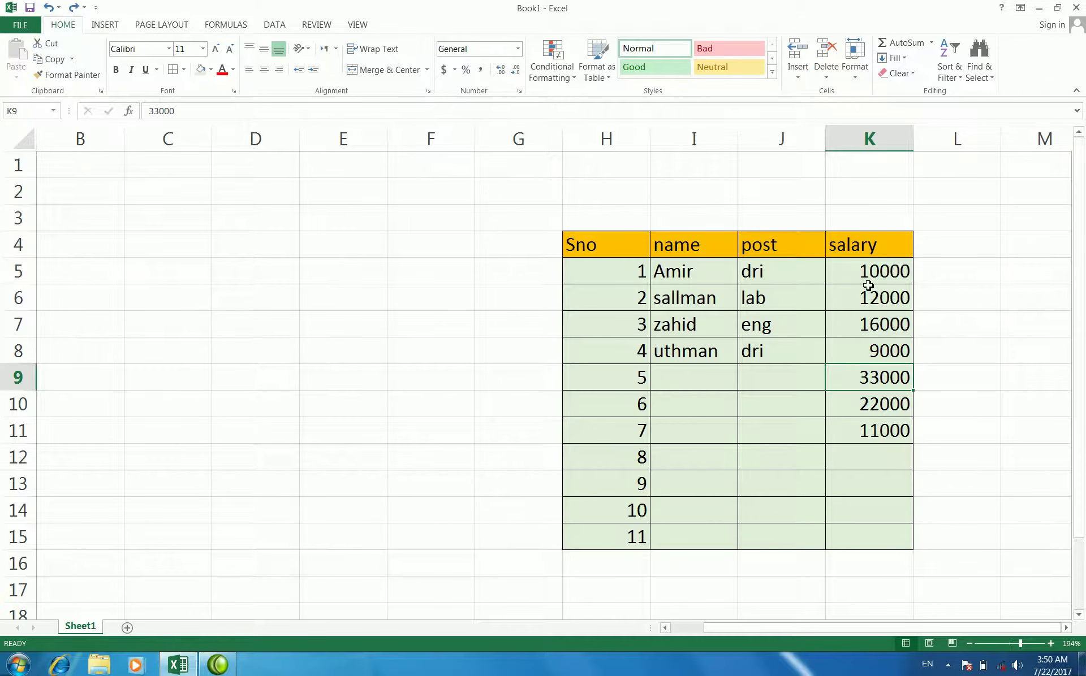
left_click_drag(863, 271, 865, 429)
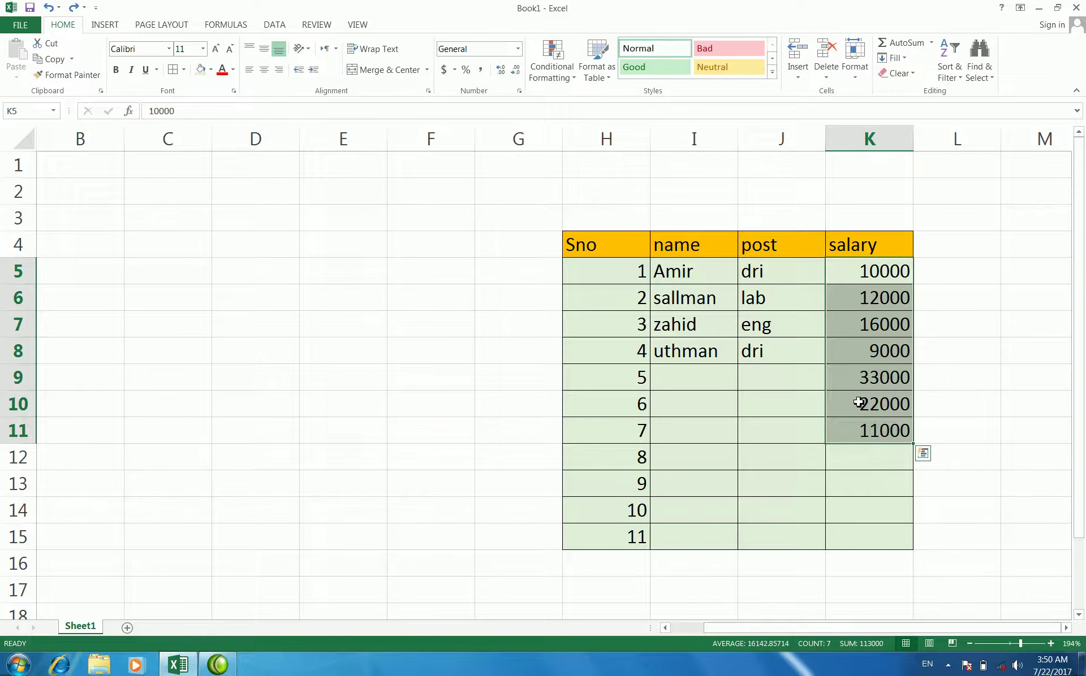
left_click(578, 83)
mouse_move(594, 100)
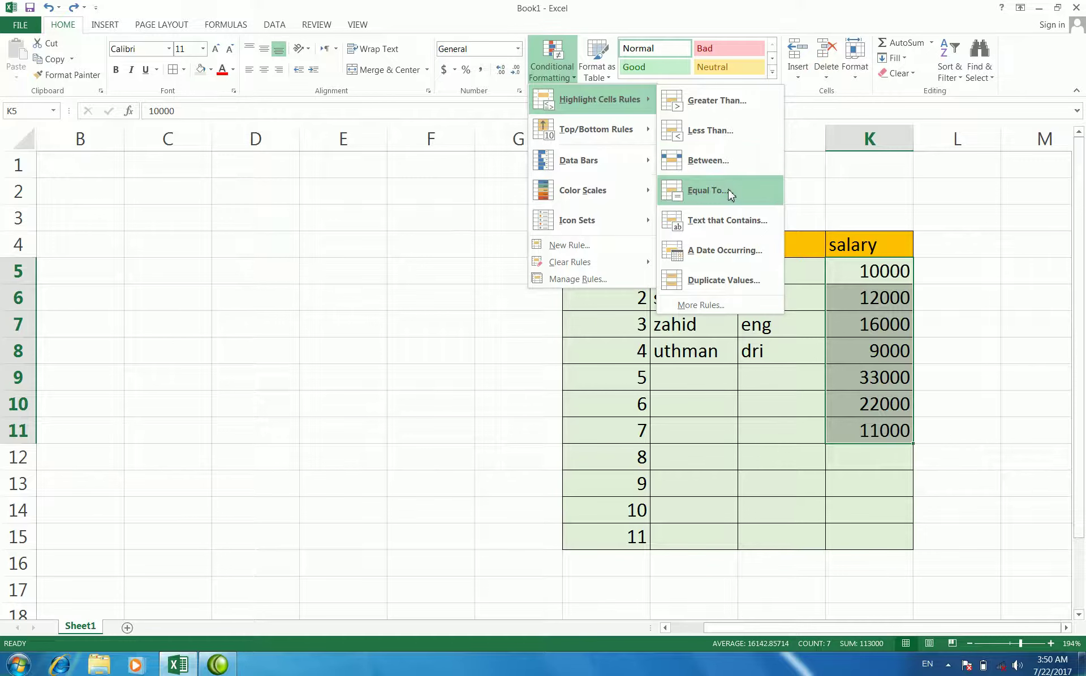
left_click(727, 193)
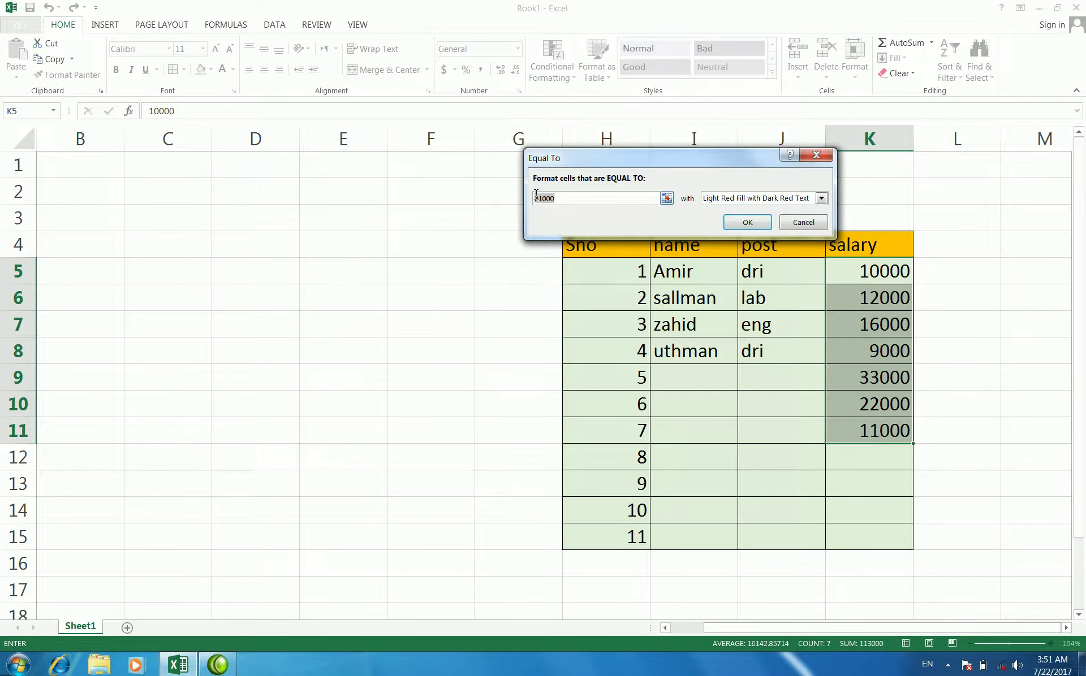
key("BackSpace")
type("0")
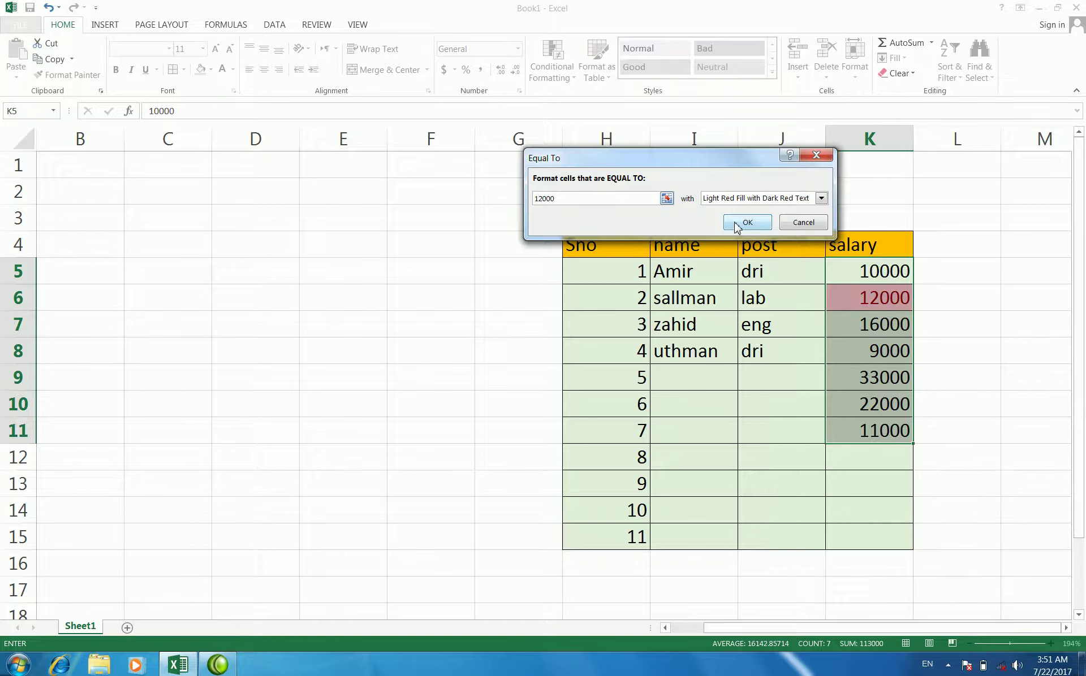
left_click(821, 198)
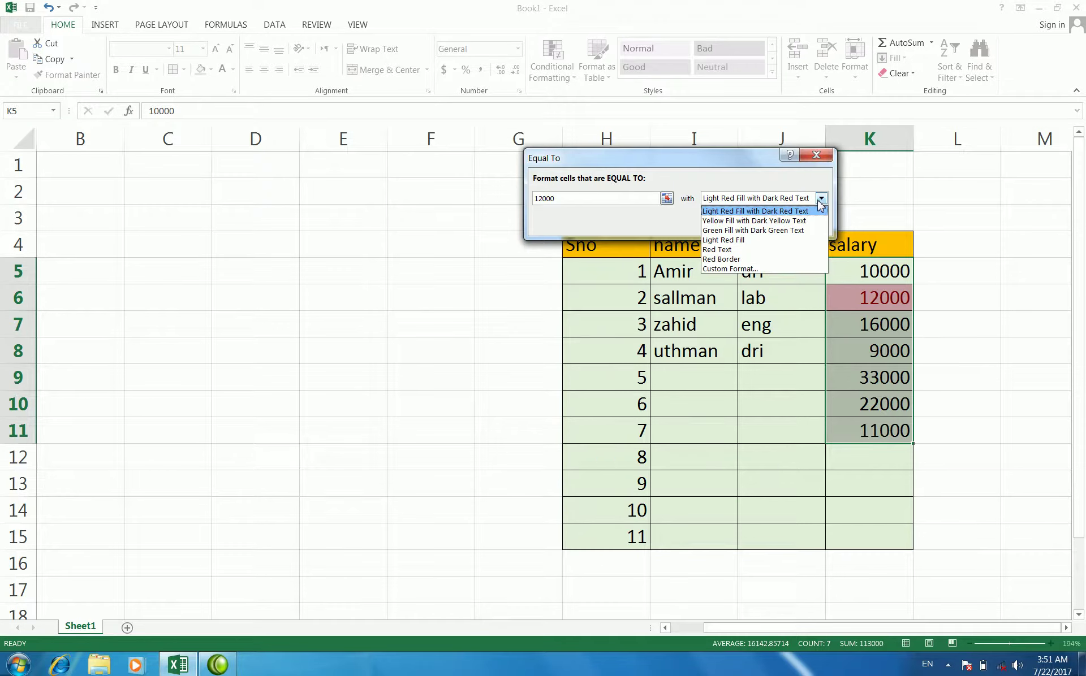
left_click(764, 270)
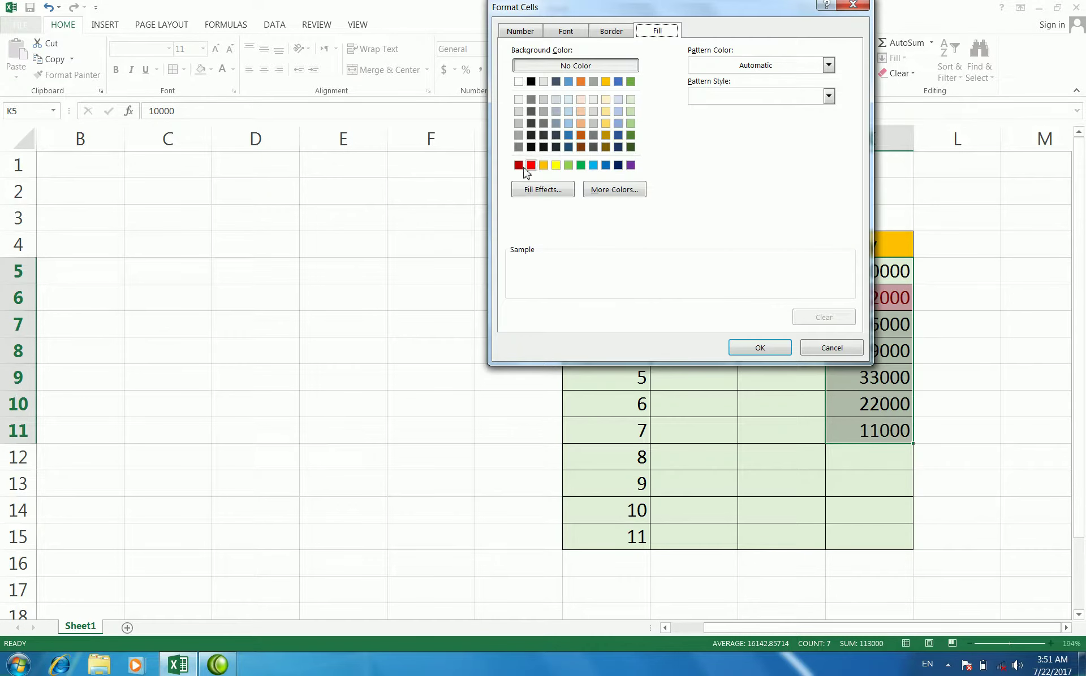
left_click(560, 125)
left_click(758, 347)
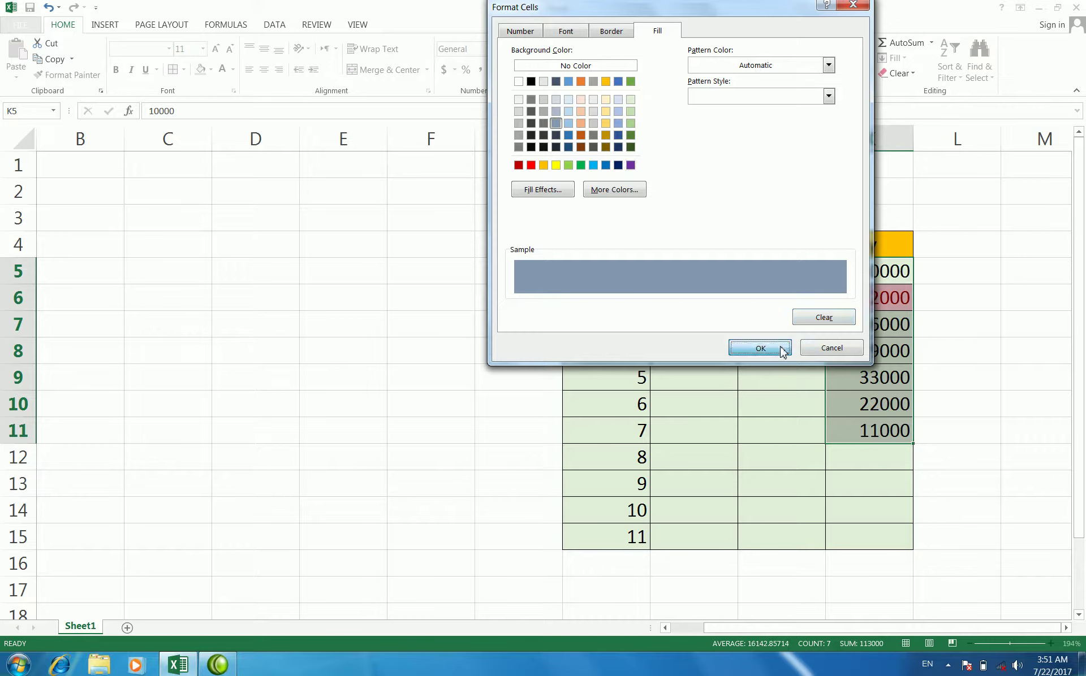
left_click(760, 228)
left_click(853, 349)
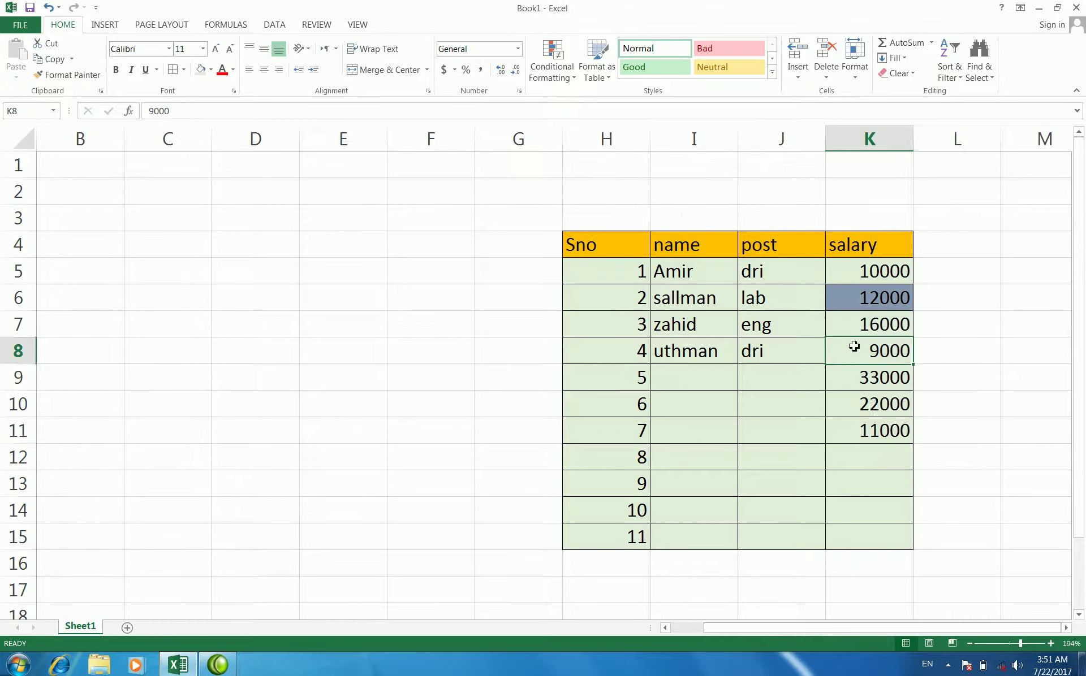
- Enter 12000 in K10 so both 12000 salaries get the blue-grey shading, then reselect K5:K11
left_click(888, 406)
type("12000")
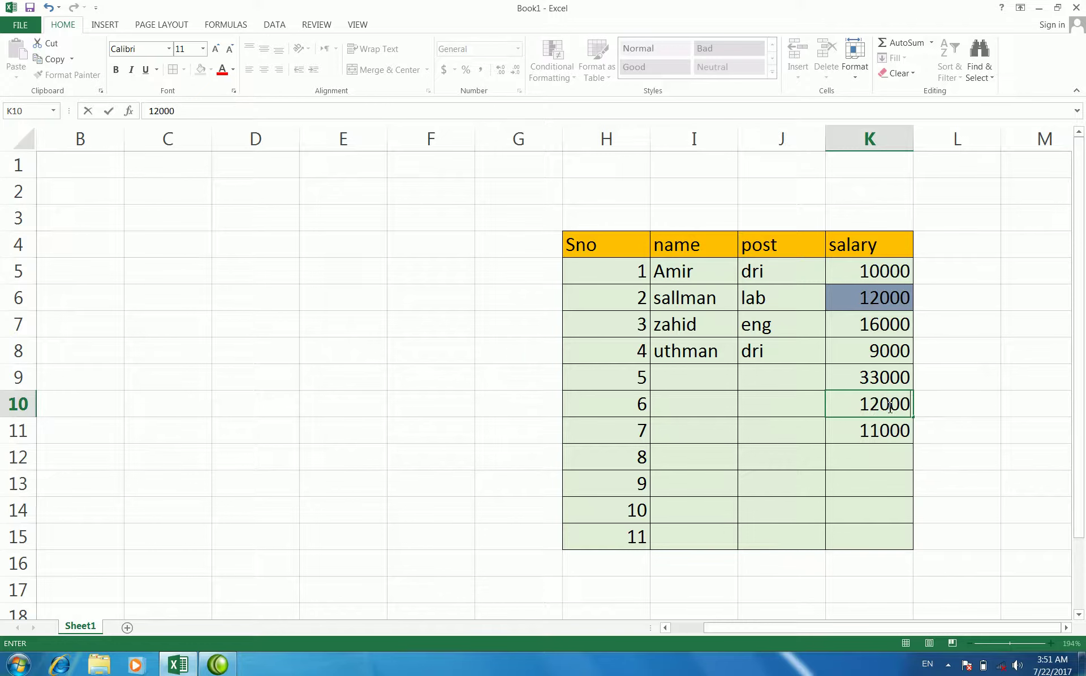
key("Return")
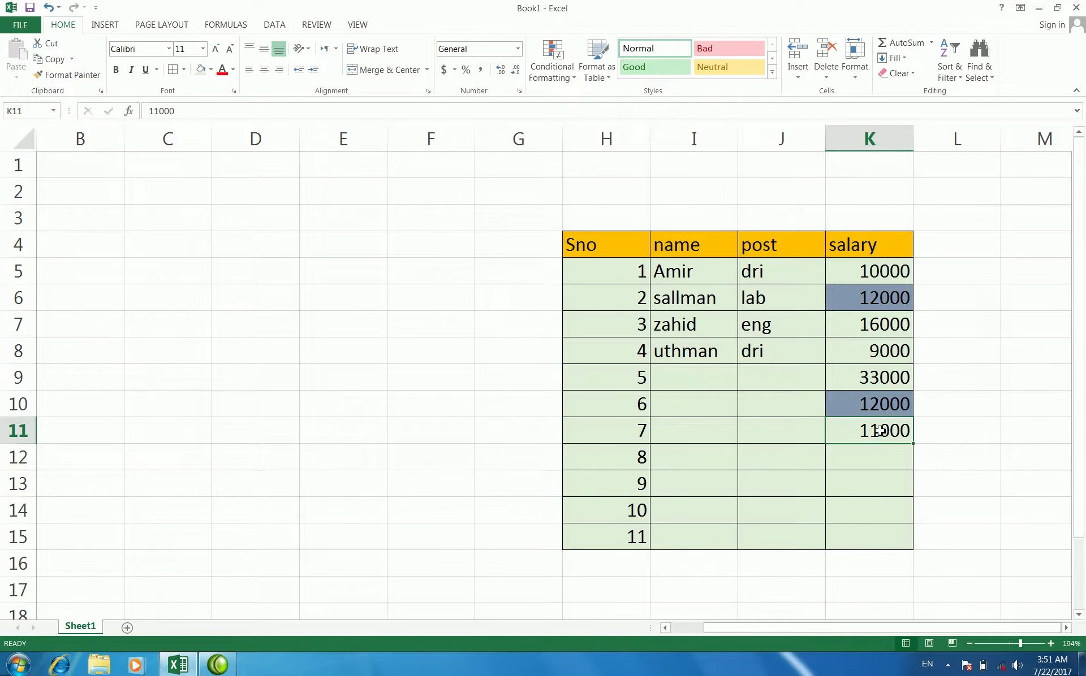
left_click(873, 352)
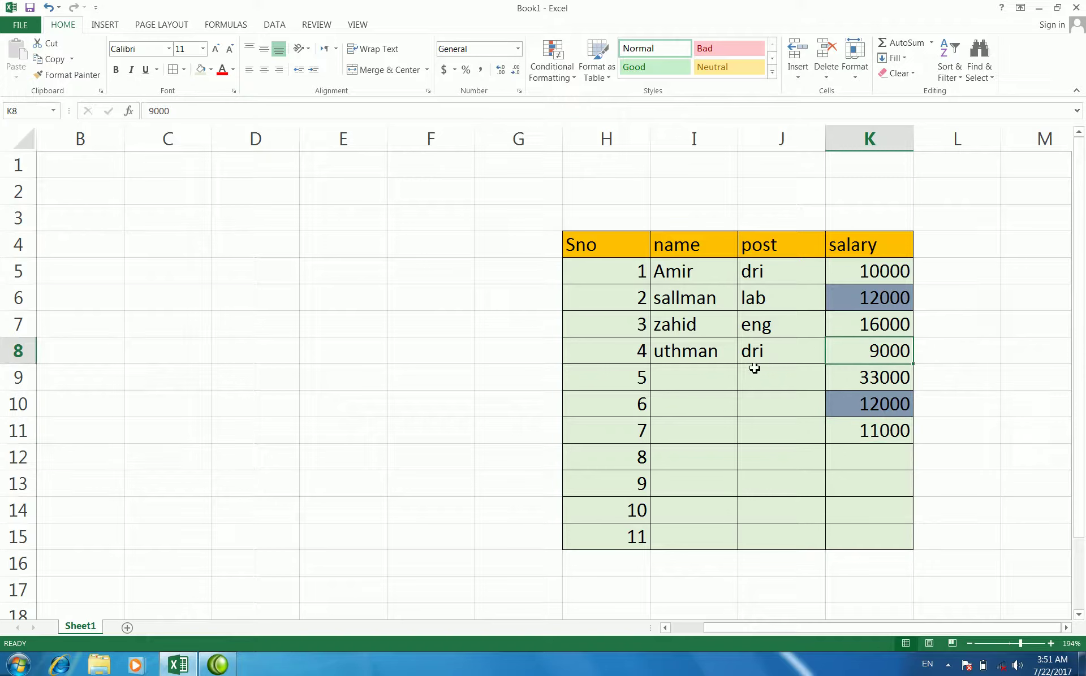
left_click(724, 377)
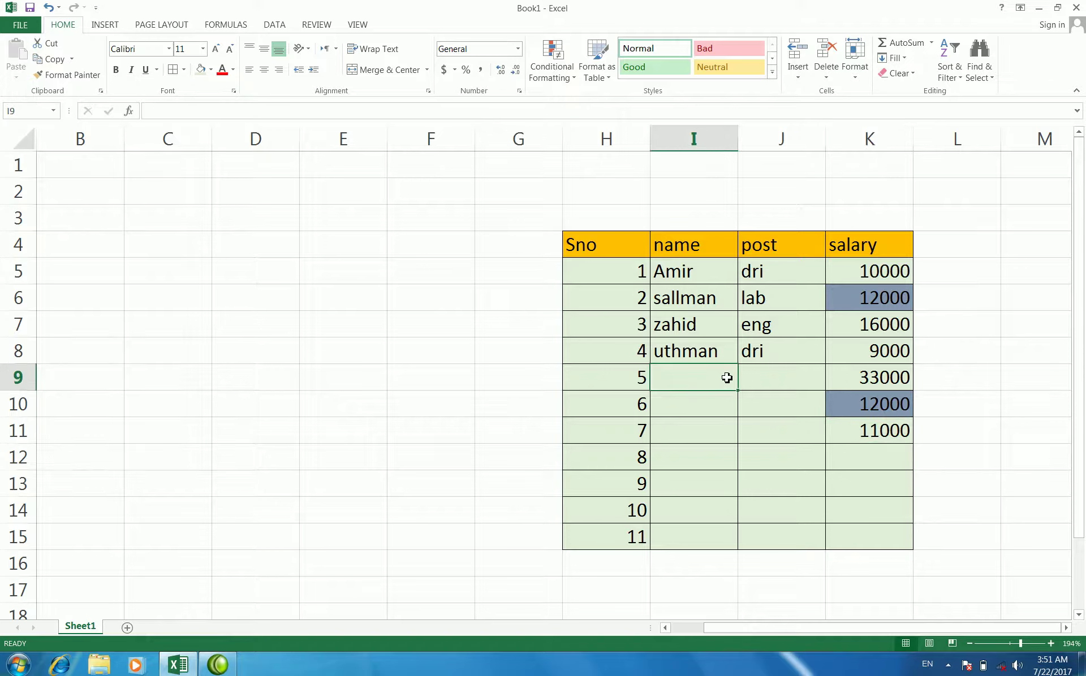
left_click(863, 377)
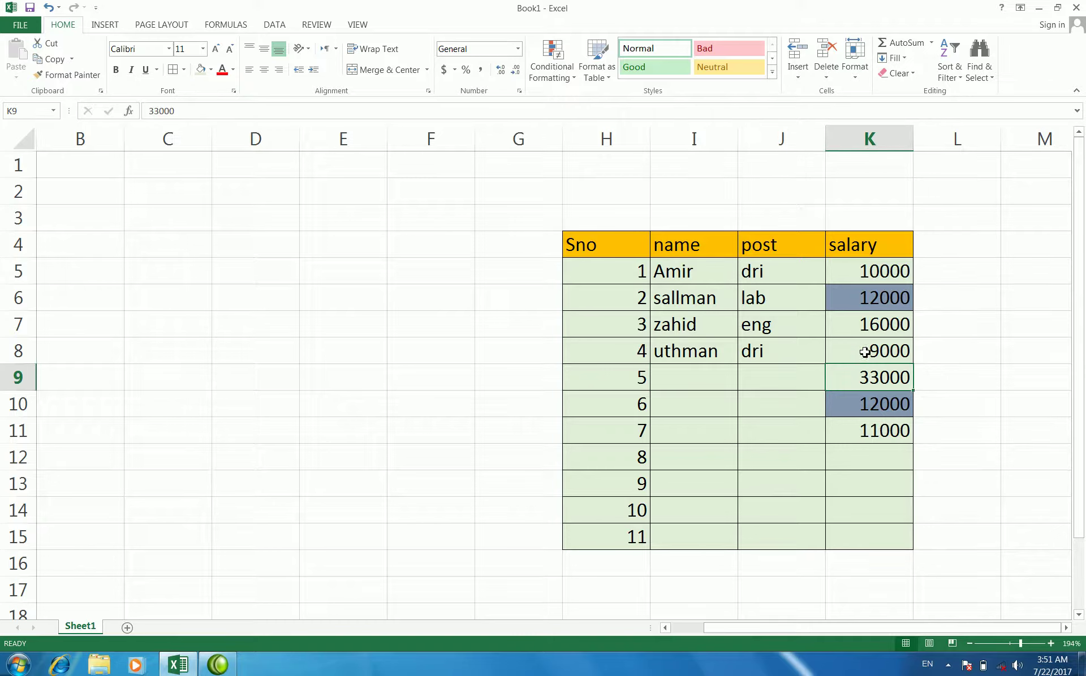
left_click(865, 351)
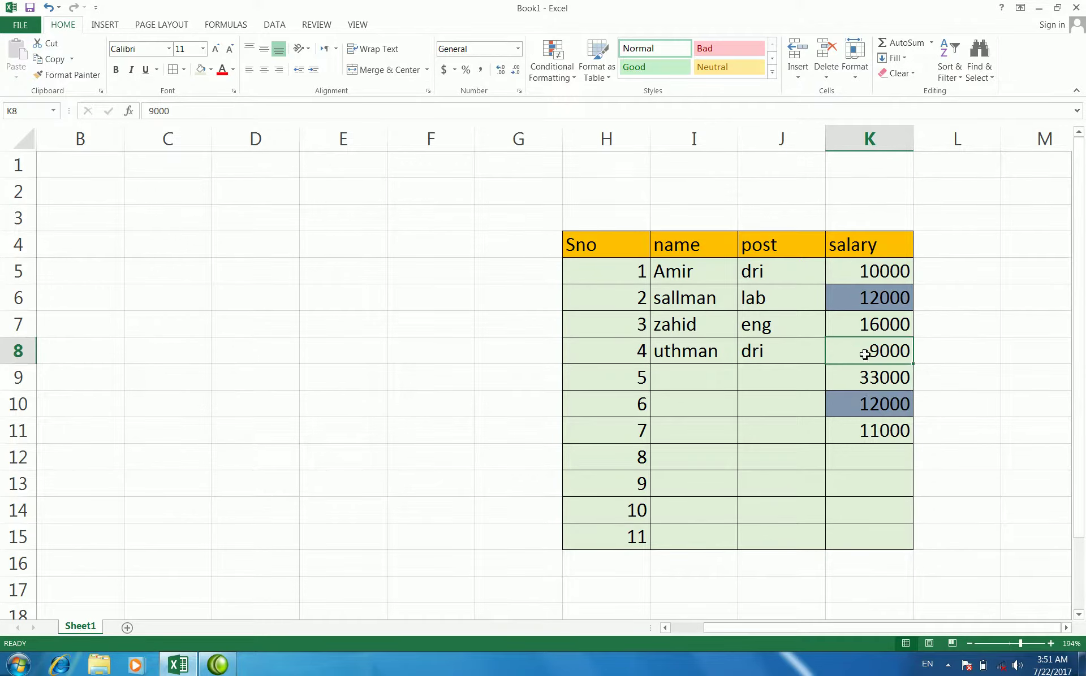
left_click(860, 377)
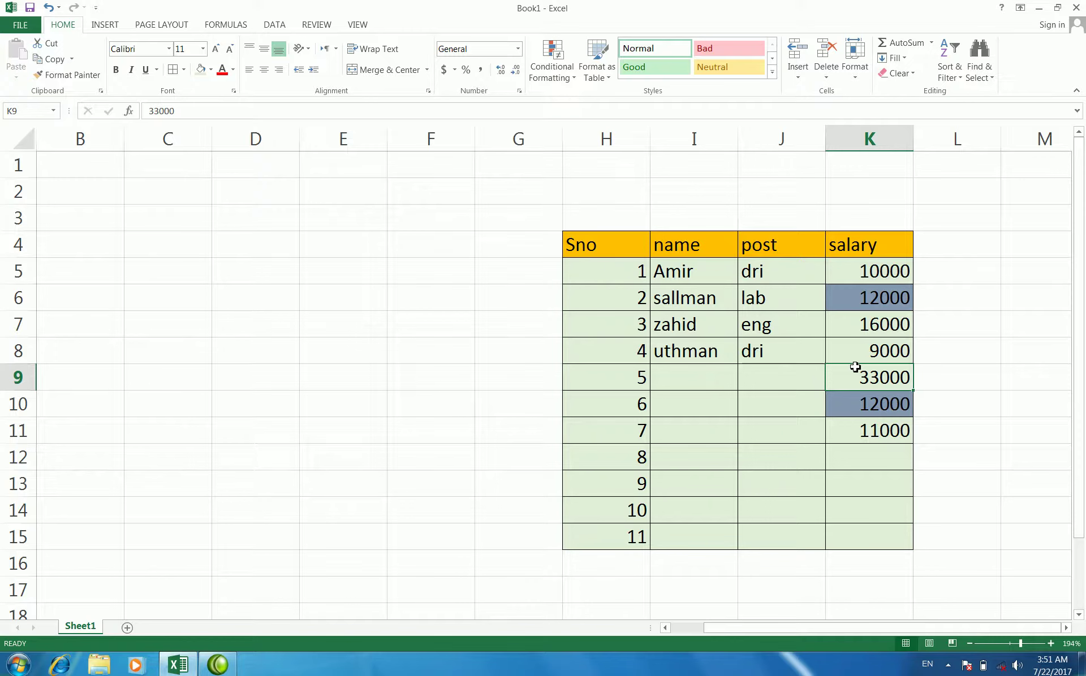
left_click(806, 349)
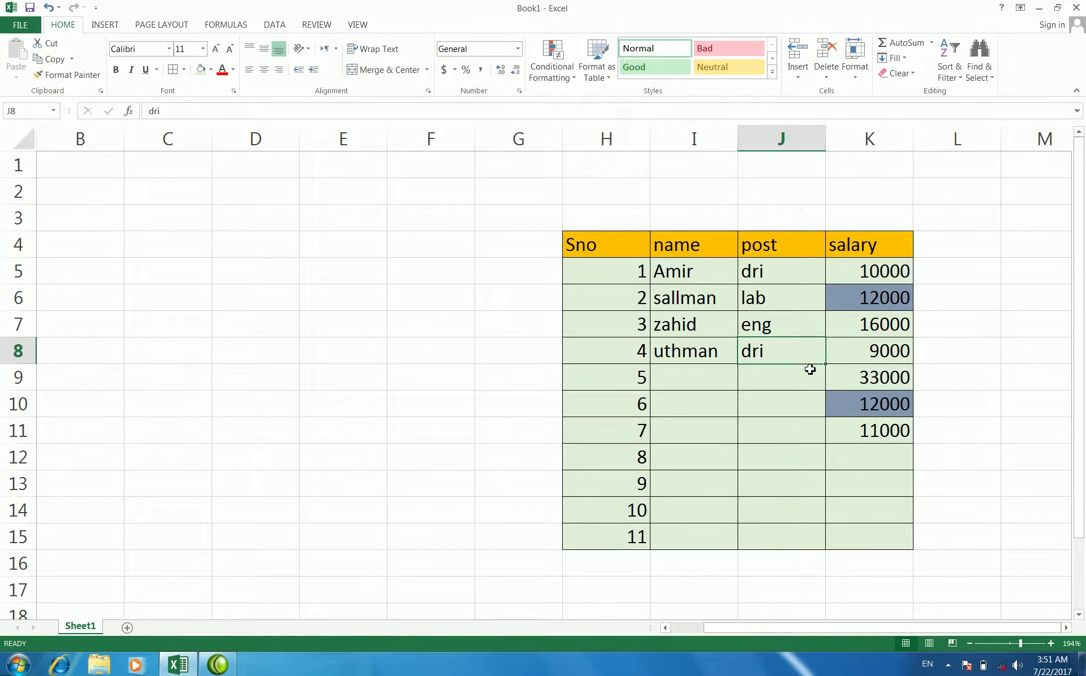
left_click(846, 354)
left_click(853, 372)
left_click_drag(860, 272, 868, 429)
- Undo the K10 change so it reads 22000 again
key("ctrl+z")
key("ctrl+z")
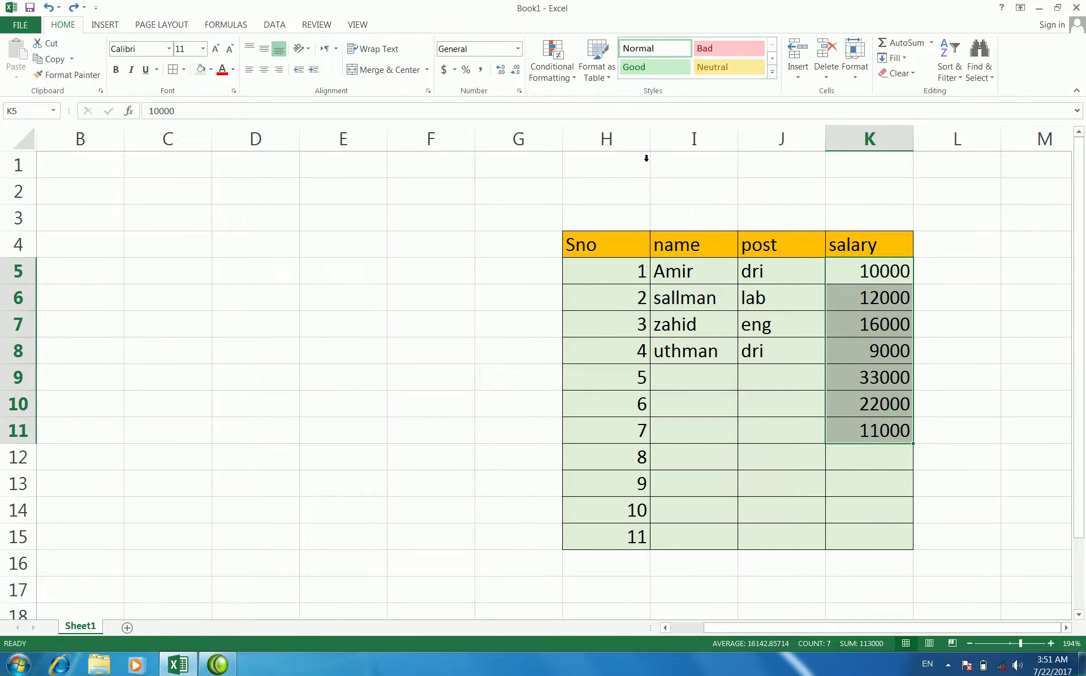
left_click(568, 76)
mouse_move(594, 100)
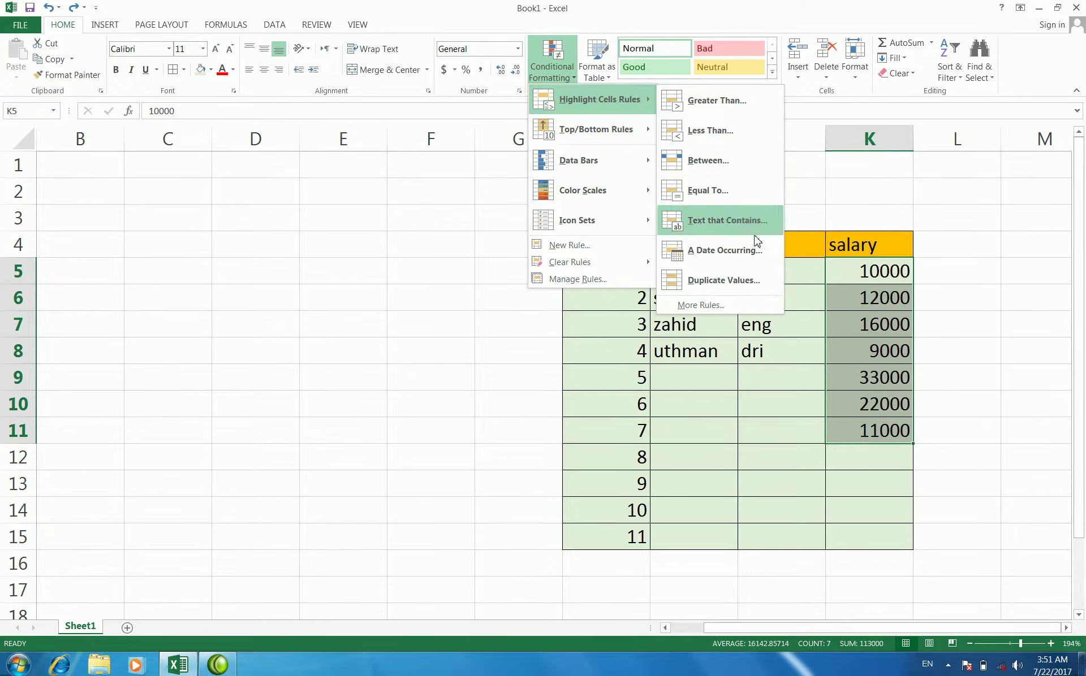
left_click(849, 320)
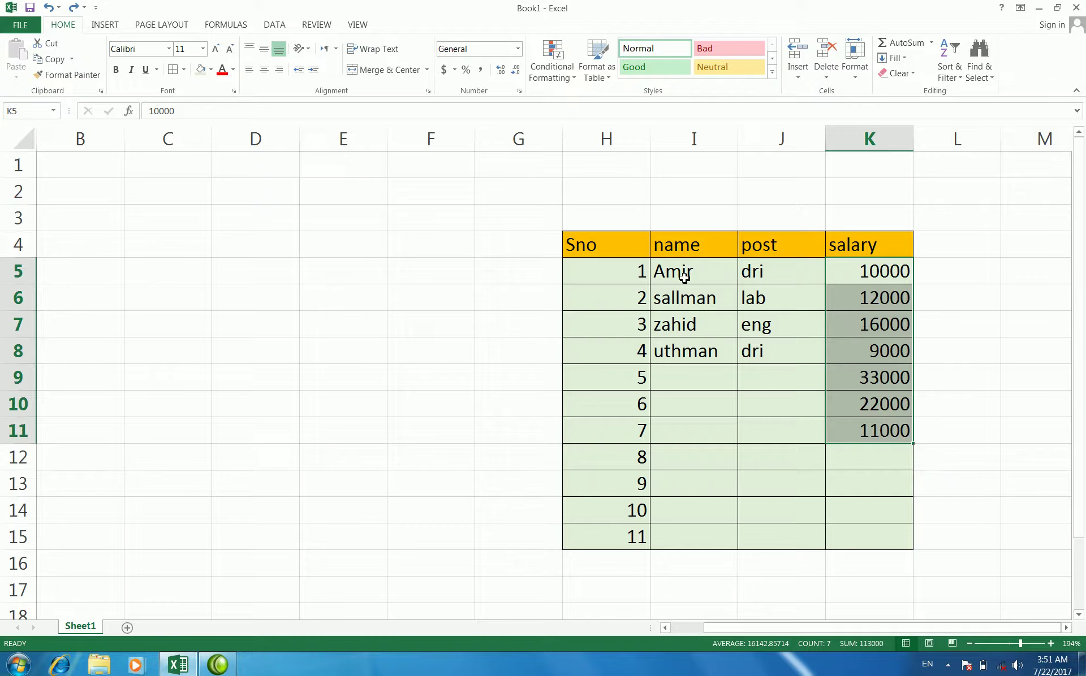
- Type Amir into the empty name cells I9 and I10
left_click_drag(696, 272, 715, 539)
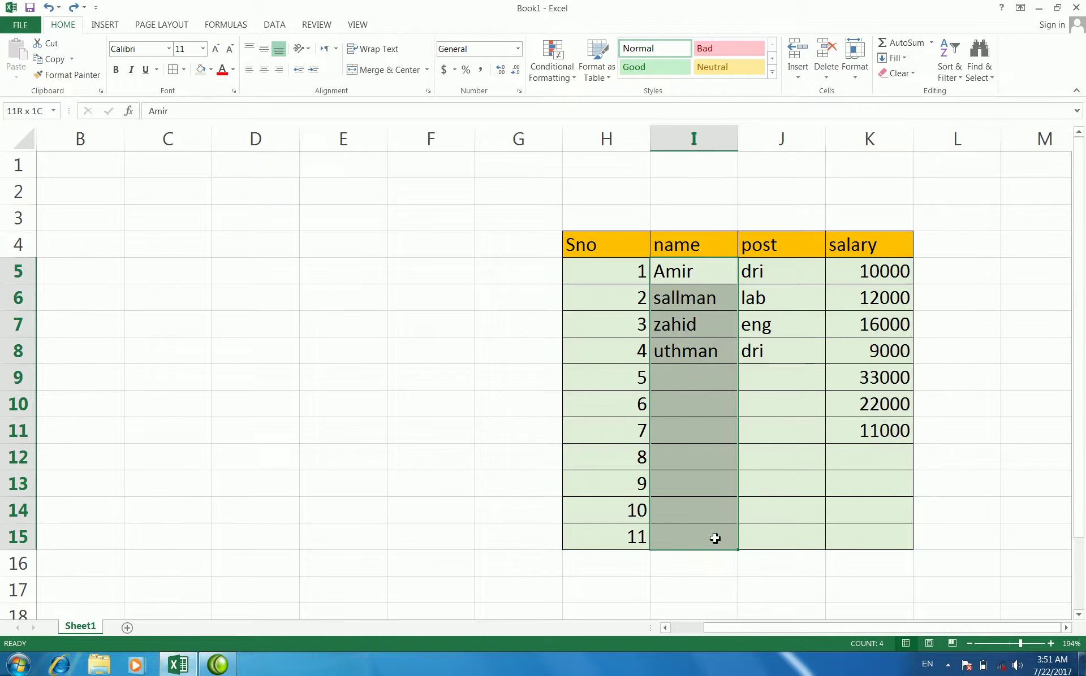
left_click(700, 307)
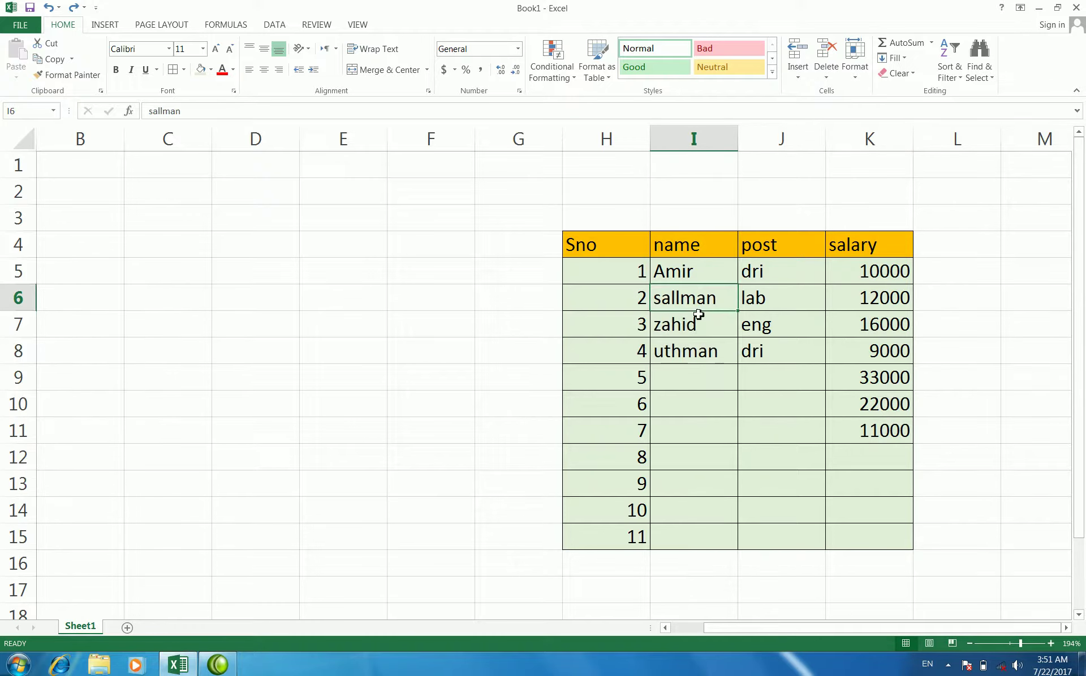
left_click_drag(698, 276, 696, 540)
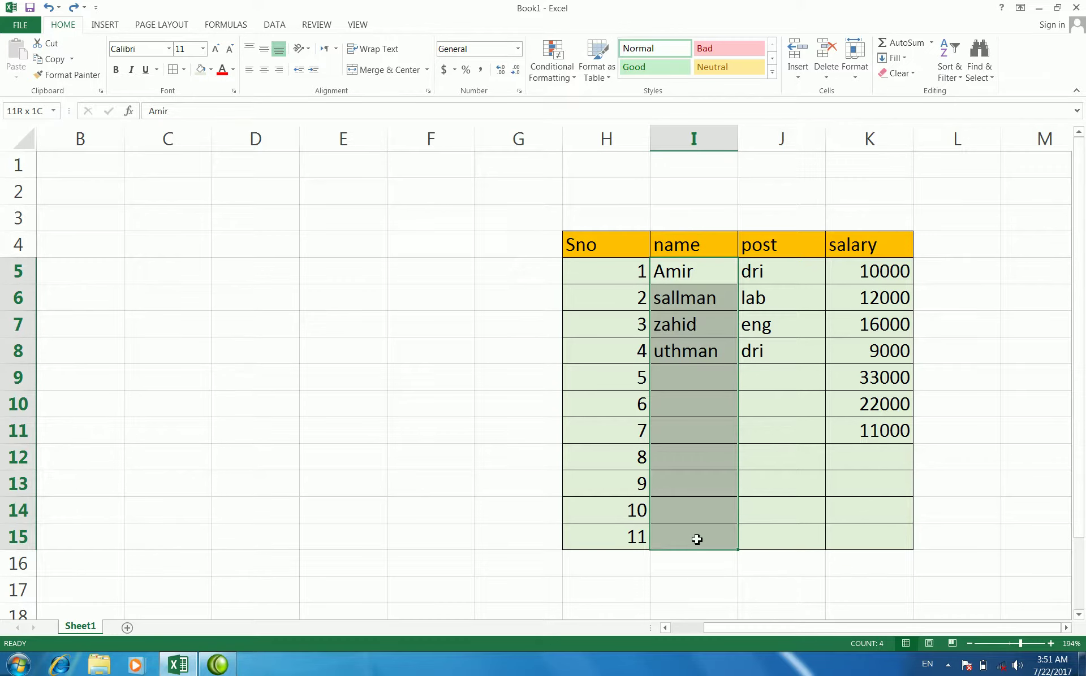
left_click(693, 326)
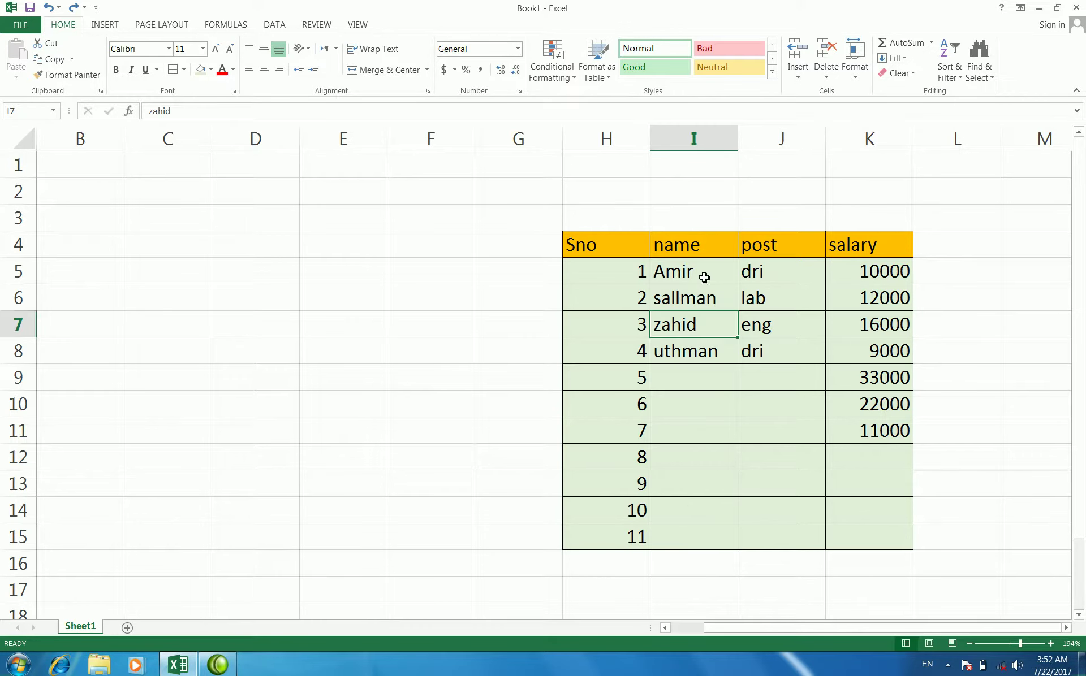
left_click(698, 370)
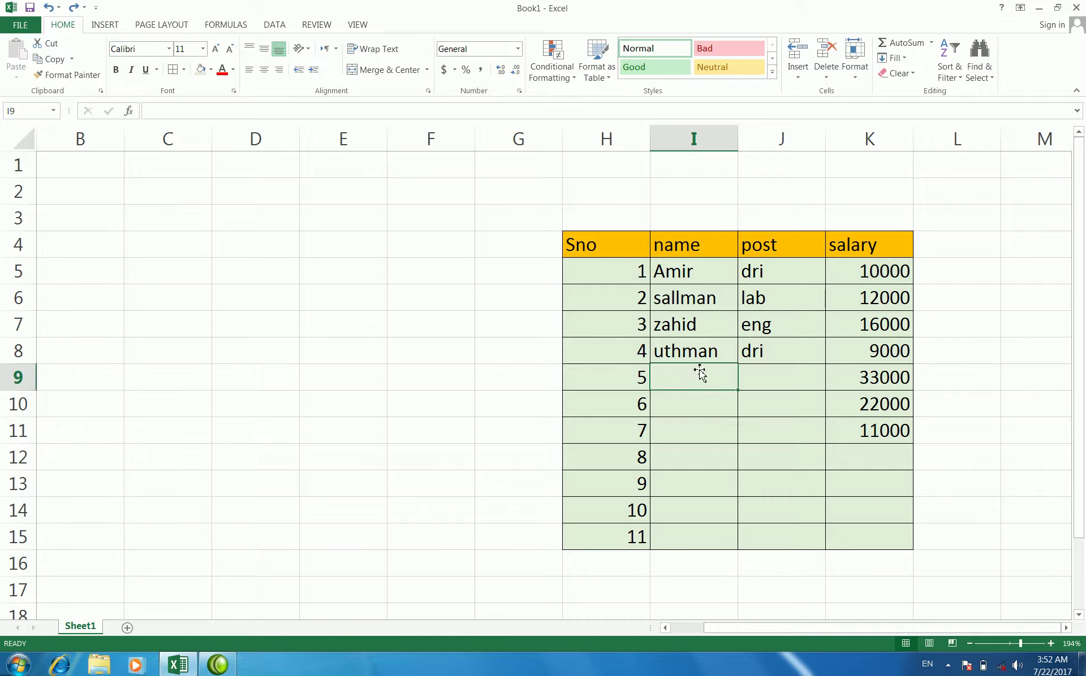
left_click_drag(700, 273, 694, 533)
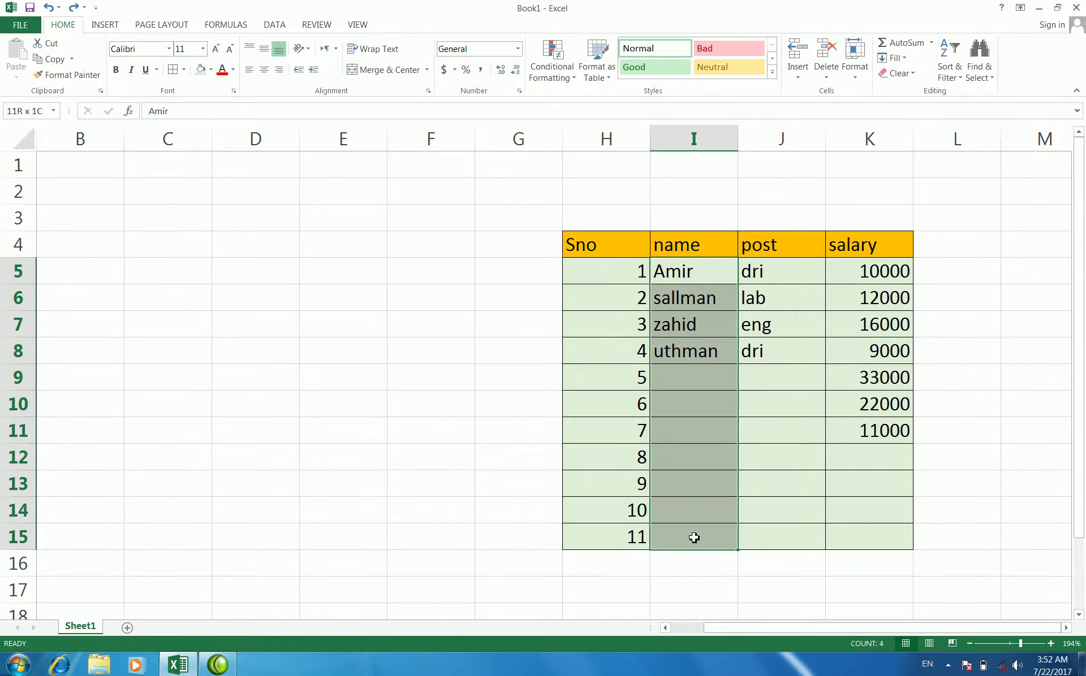
left_click(696, 402)
left_click(700, 378)
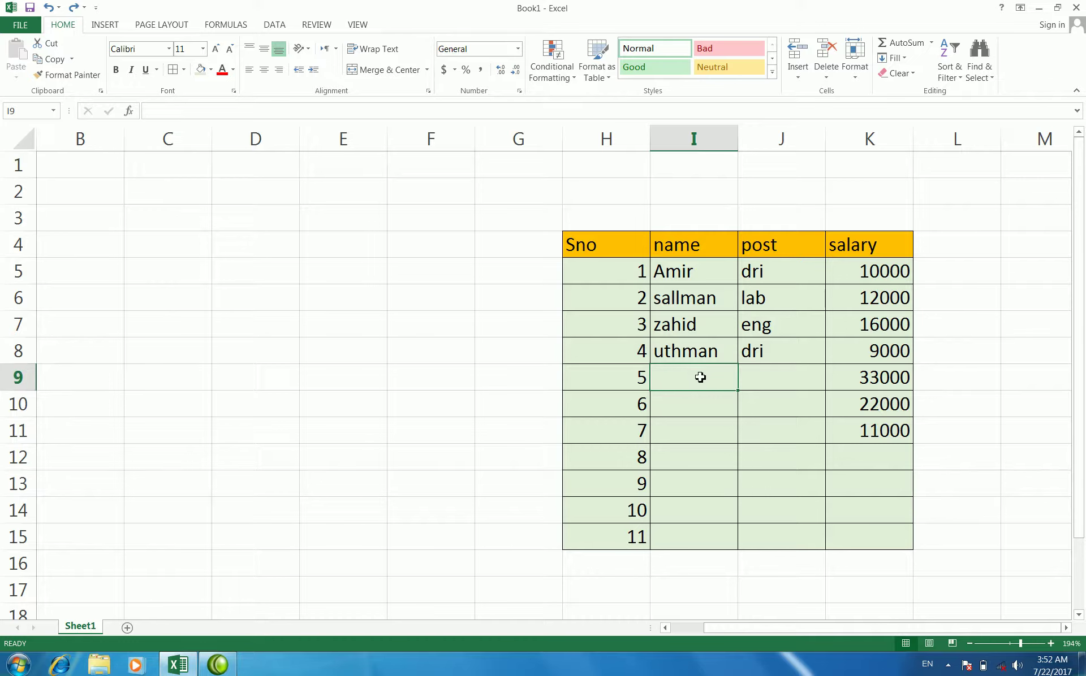
type("amir")
key("Return")
type("amir")
left_click(754, 458)
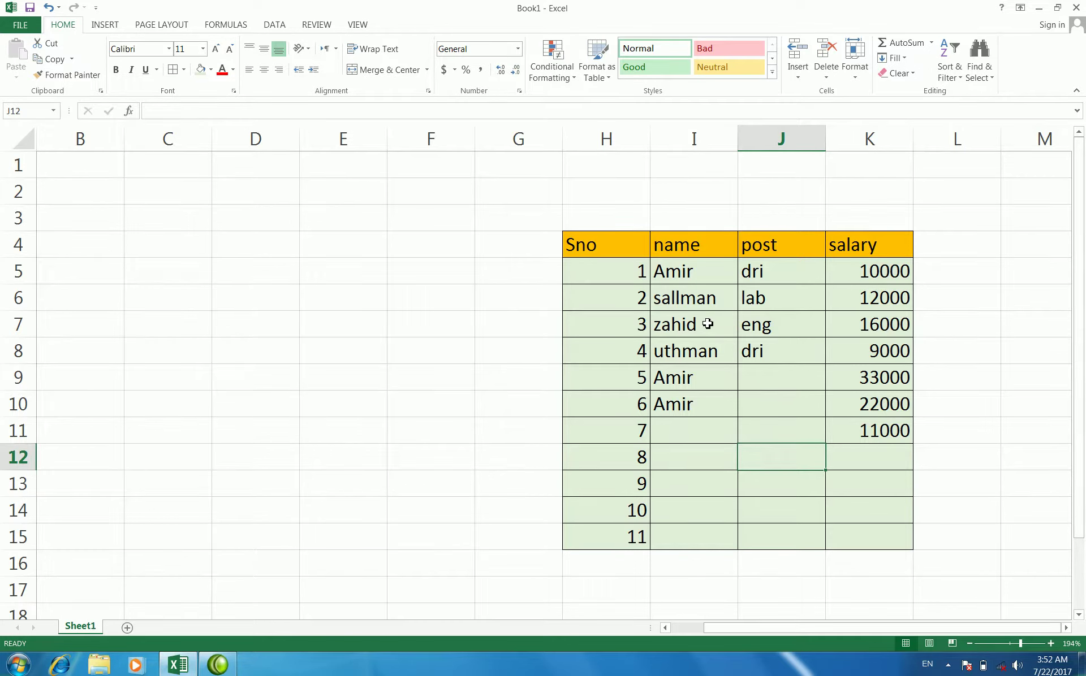
left_click(749, 328)
- Add a Text That Contains 'Amir' rule with a yellow custom fill to names I5:I10
left_click_drag(704, 273, 703, 398)
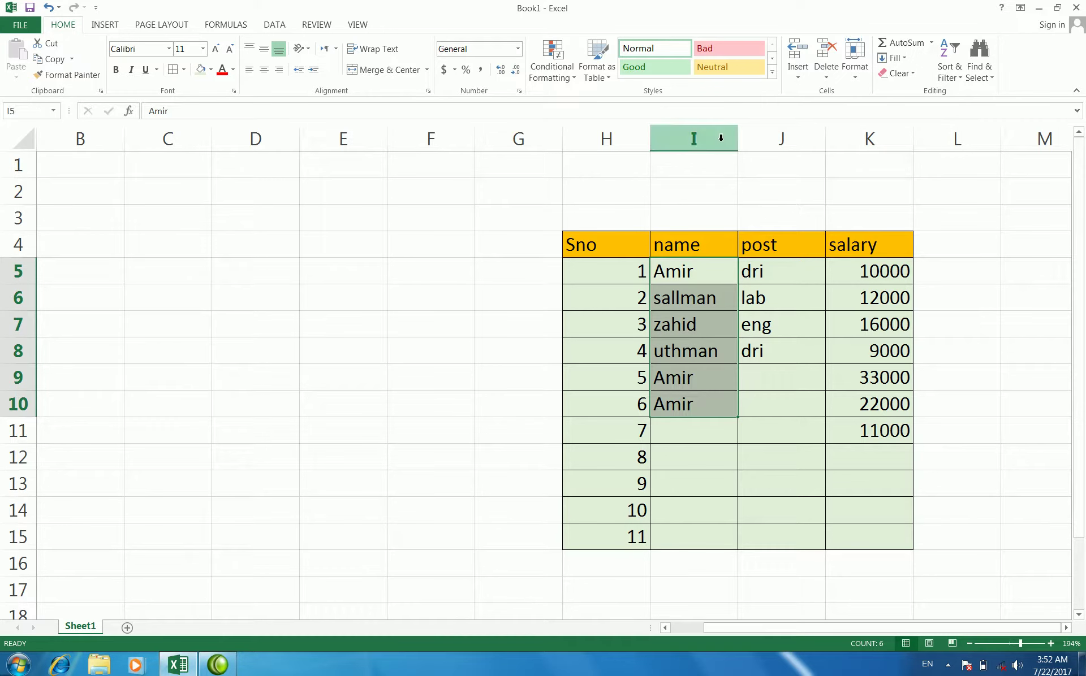
left_click(560, 71)
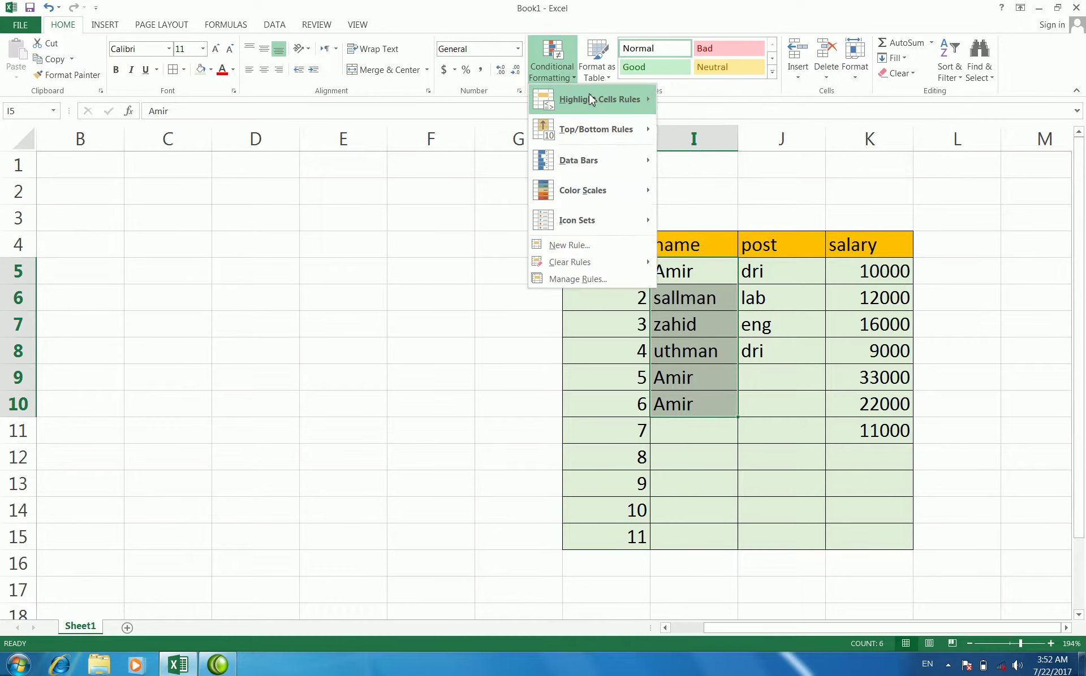
mouse_move(593, 100)
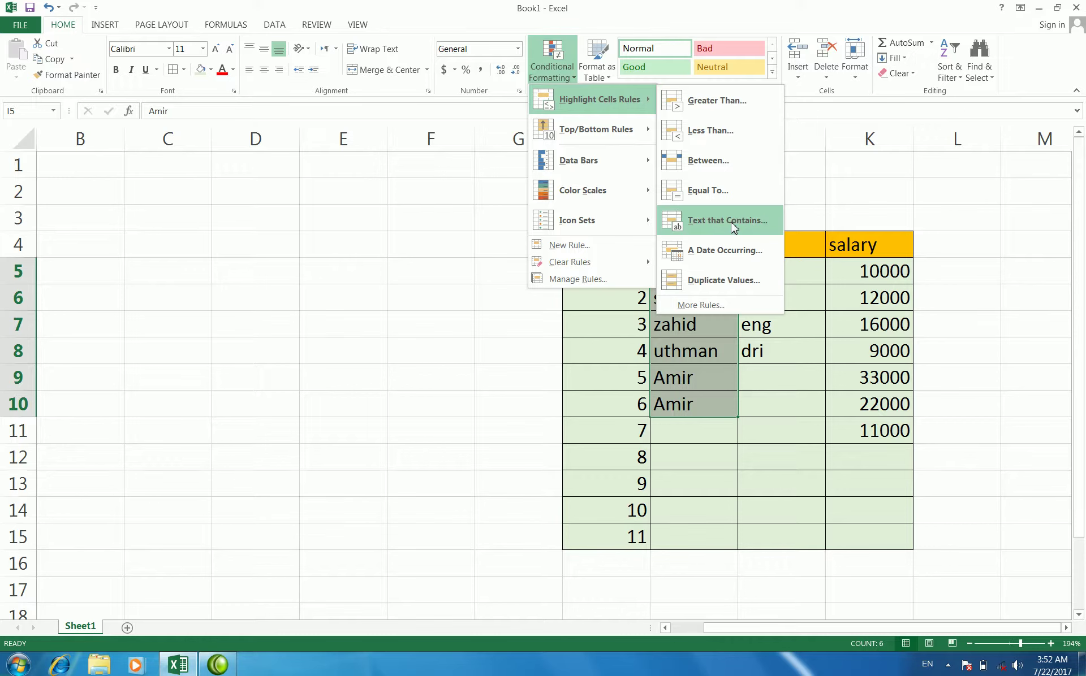
left_click(733, 227)
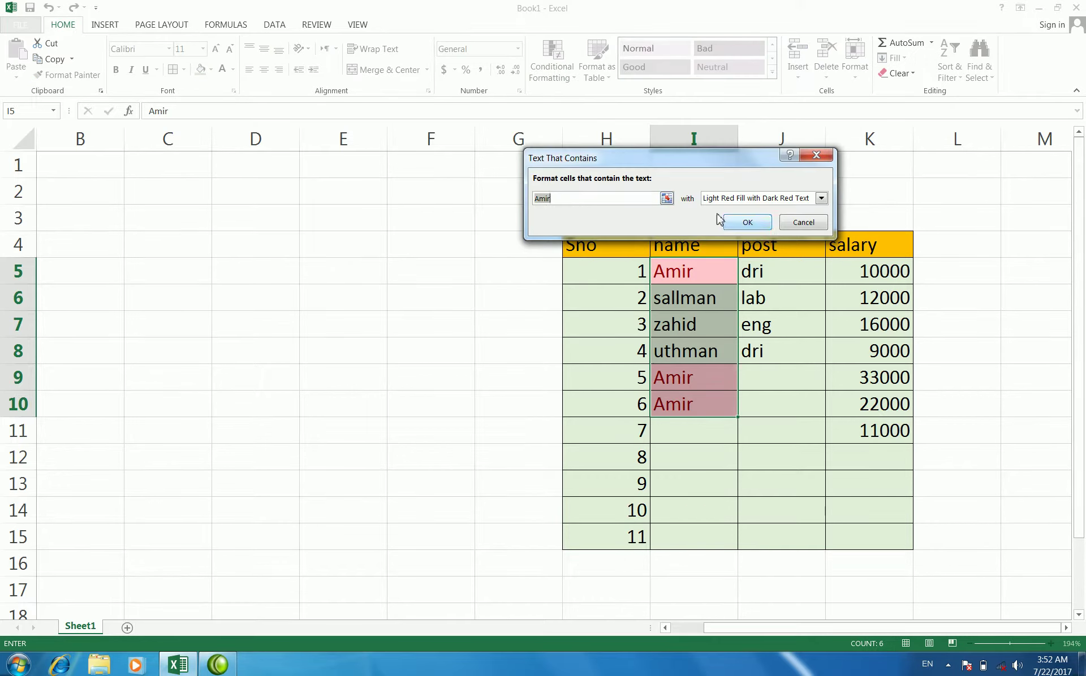
left_click(555, 199)
left_click(820, 197)
left_click(735, 272)
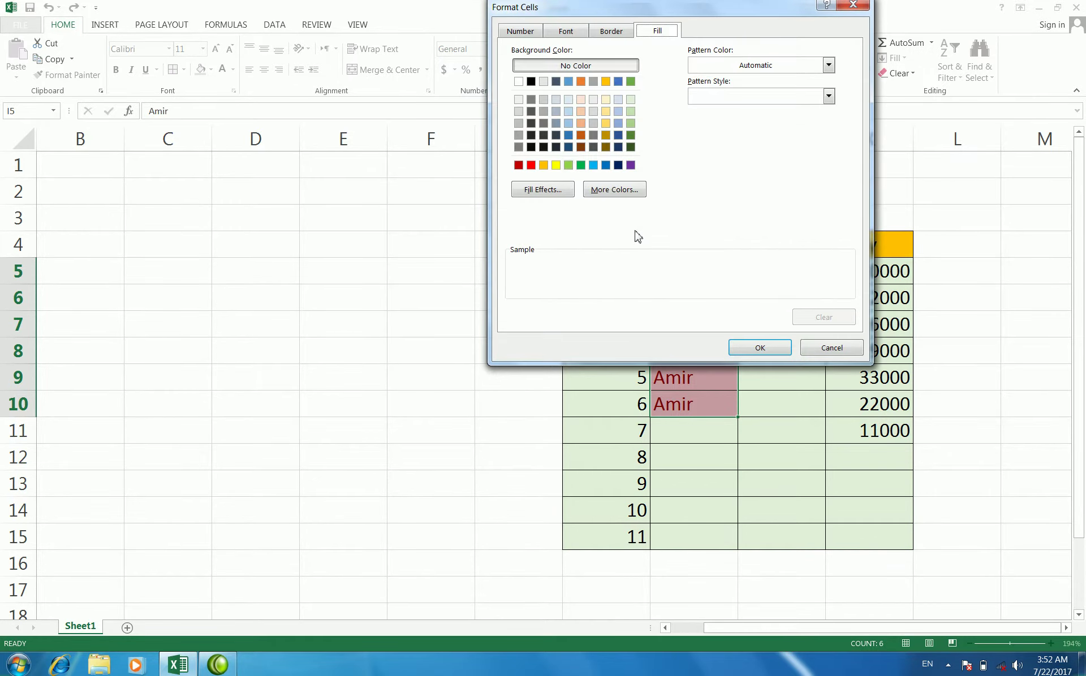
left_click(556, 165)
left_click(760, 347)
left_click(747, 222)
- Check the yellow-filled Amir cells I5, I9 and I10
left_click(717, 319)
left_click(698, 270)
left_click(697, 379)
left_click(695, 397)
left_click(696, 338)
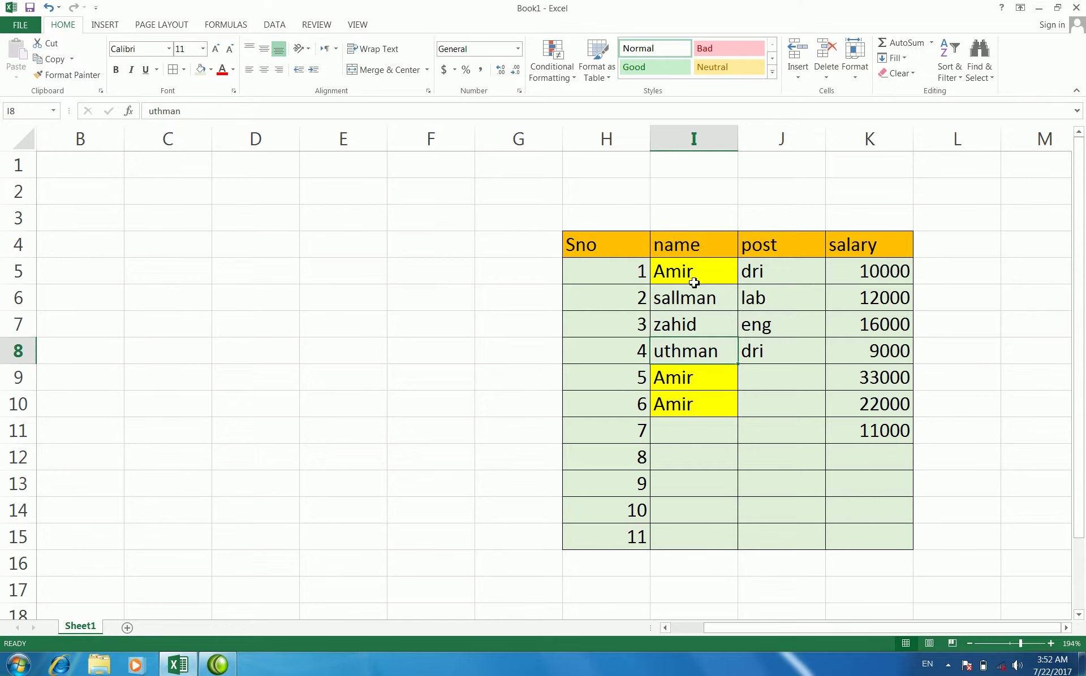
- Replace zahid in I7 with Amir so it turns yellow, then click G3 outside the table
left_click(701, 327)
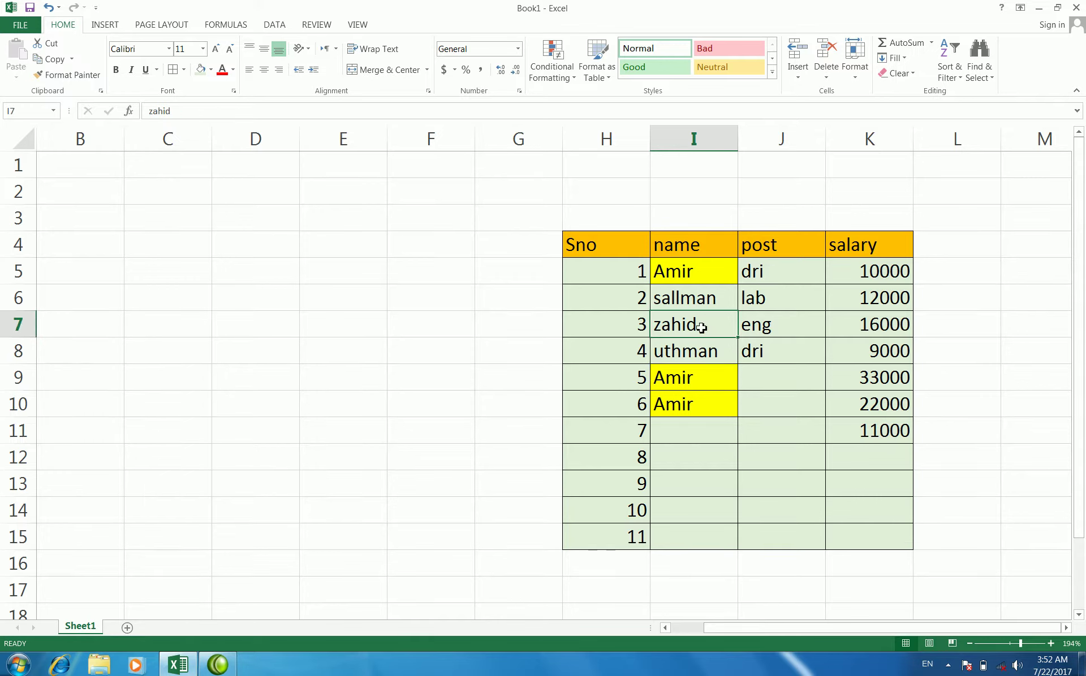
type("amir")
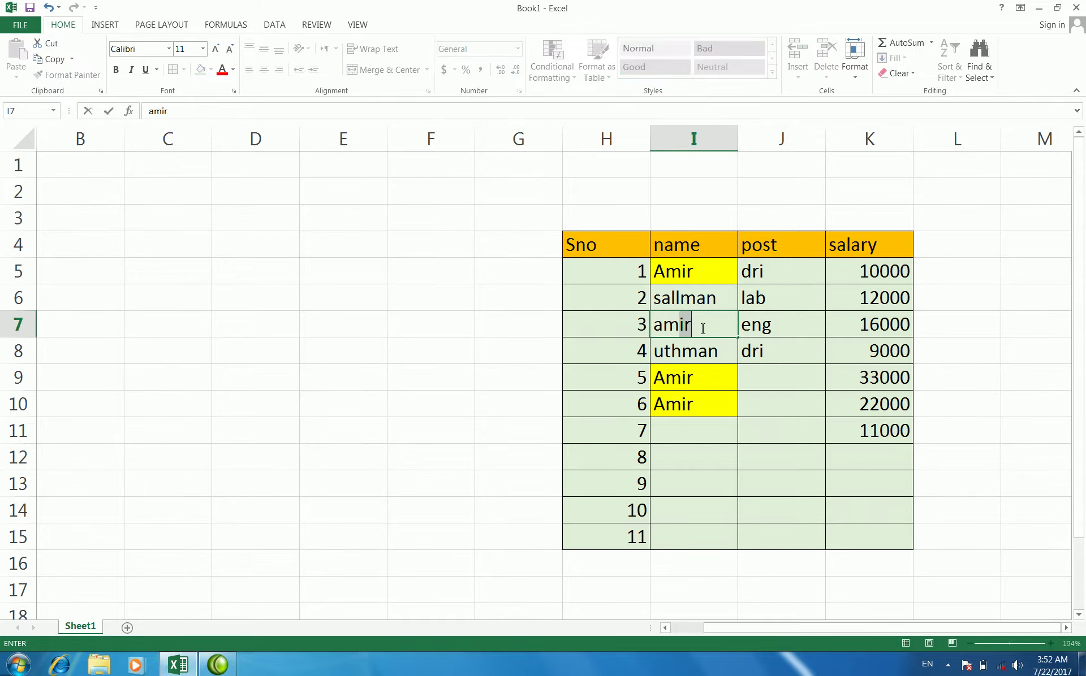
key("Up")
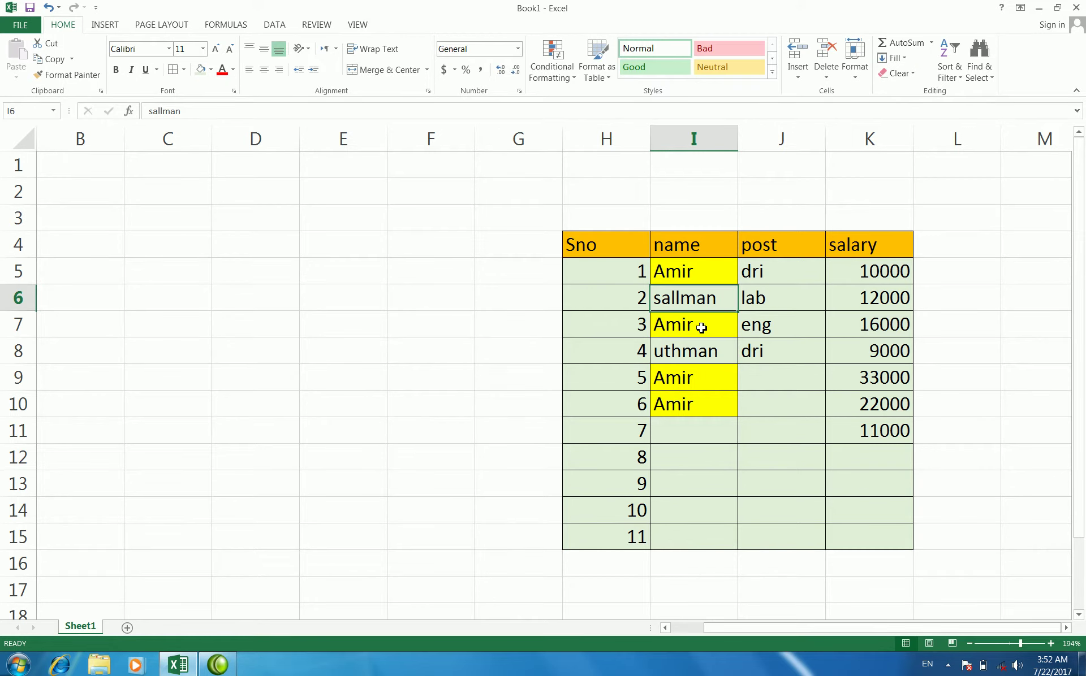
left_click(743, 370)
left_click(724, 351)
left_click(745, 361)
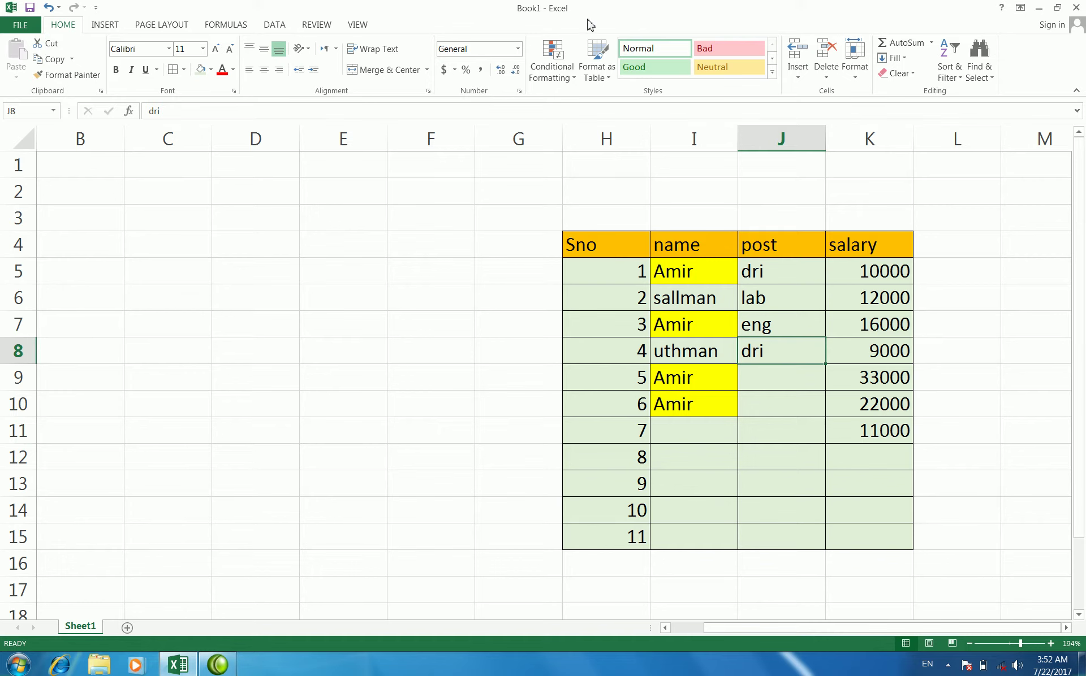
left_click(574, 73)
mouse_move(578, 161)
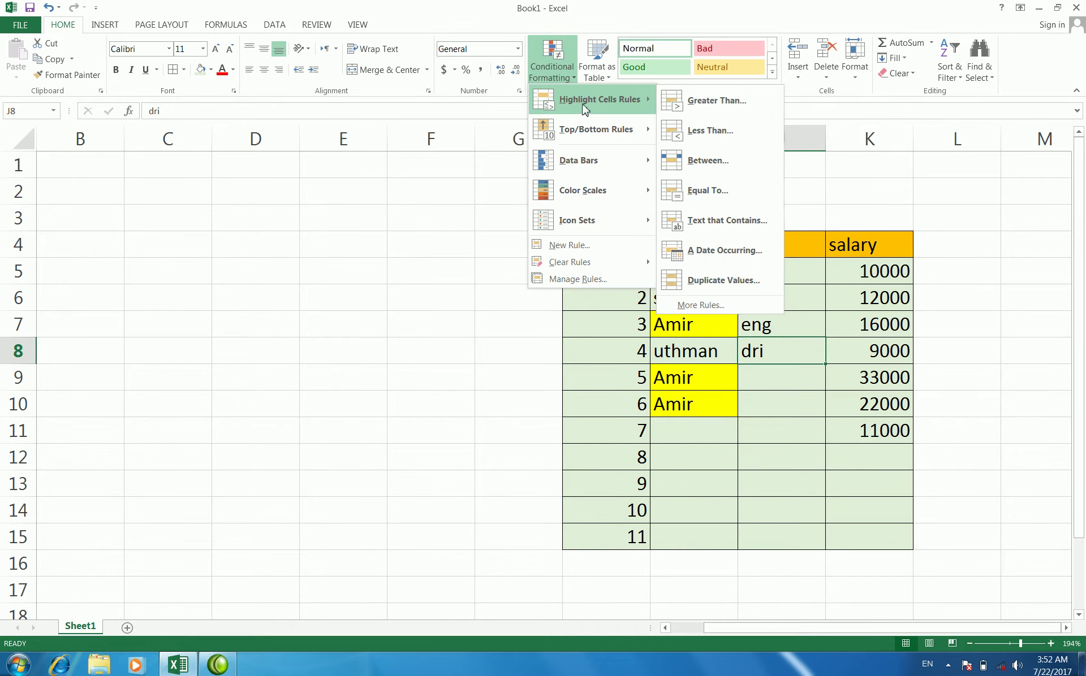
mouse_move(595, 129)
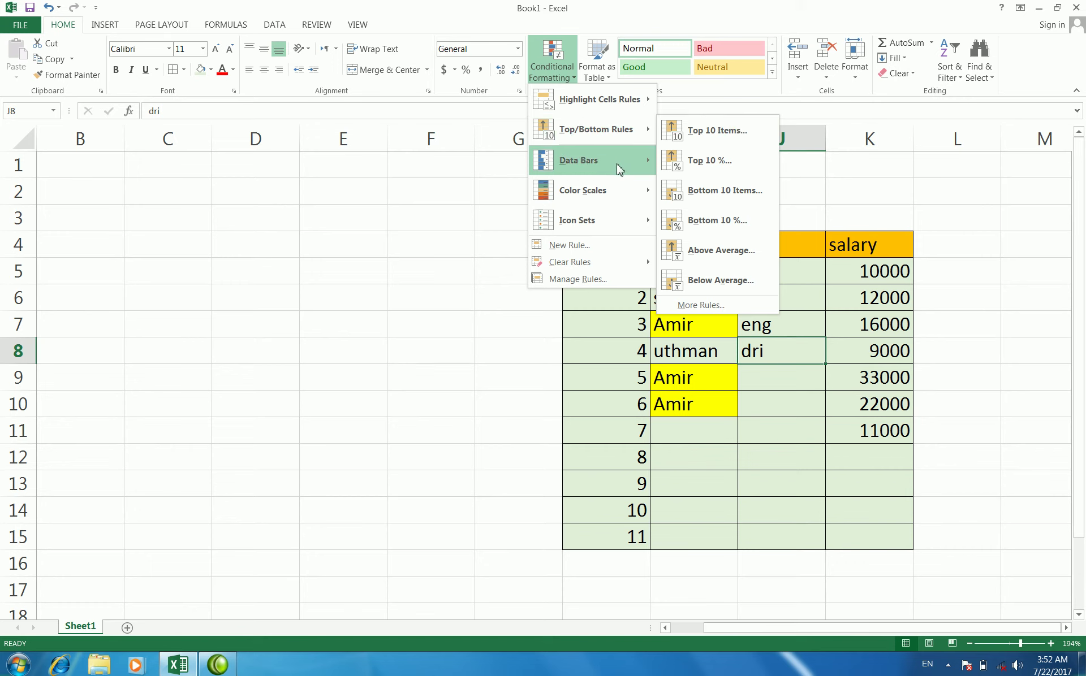
left_click(481, 245)
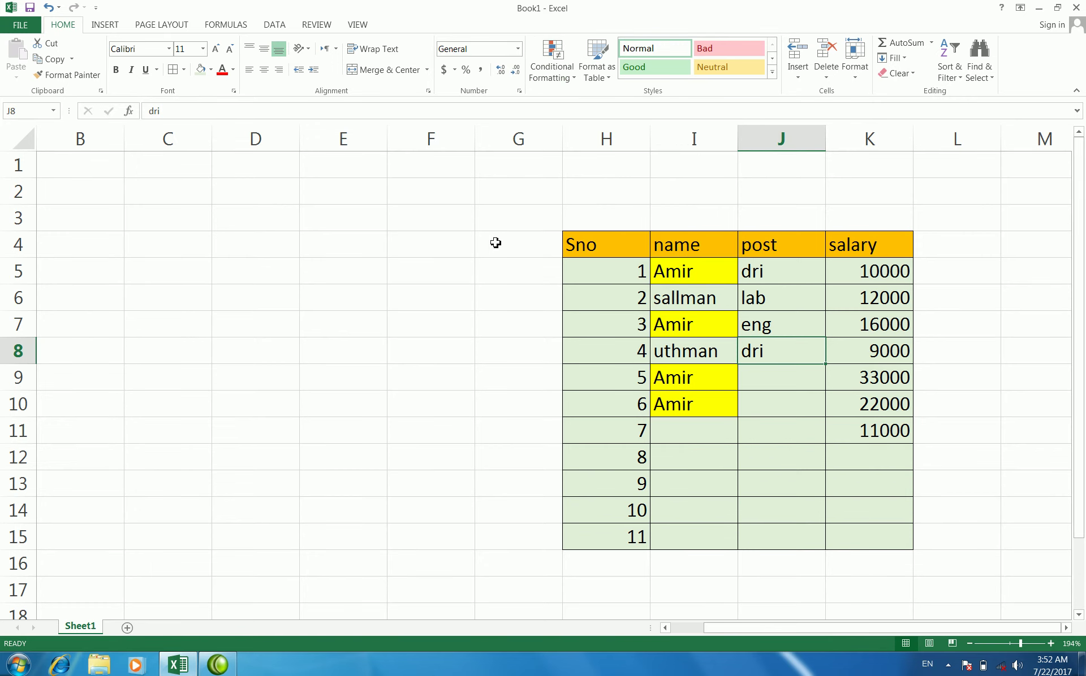
left_click(529, 226)
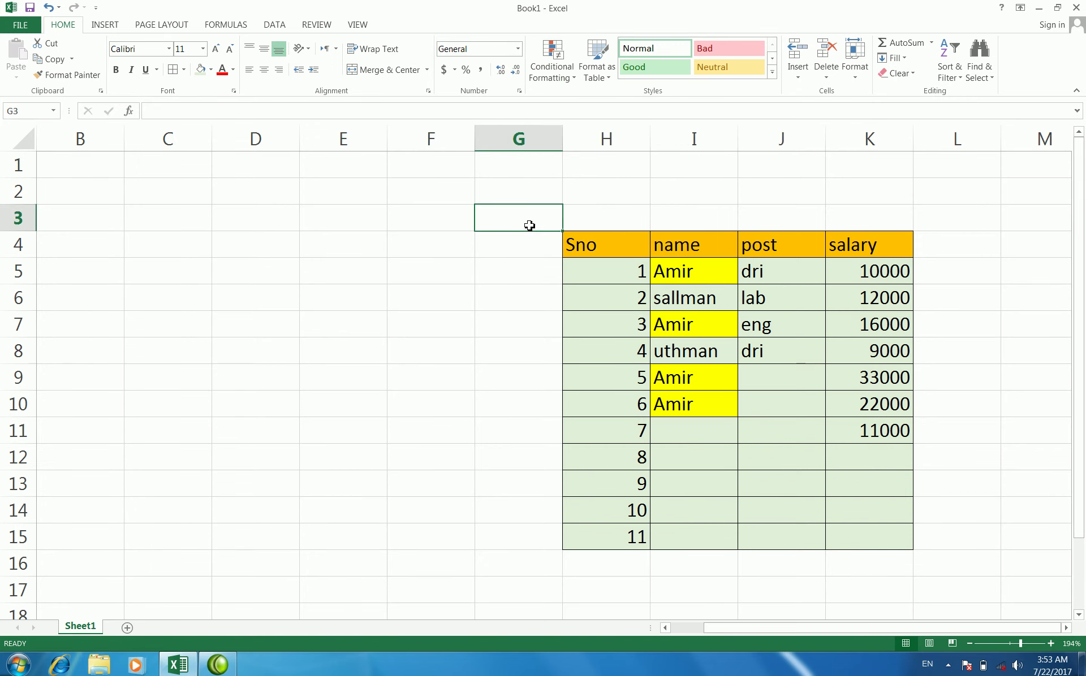